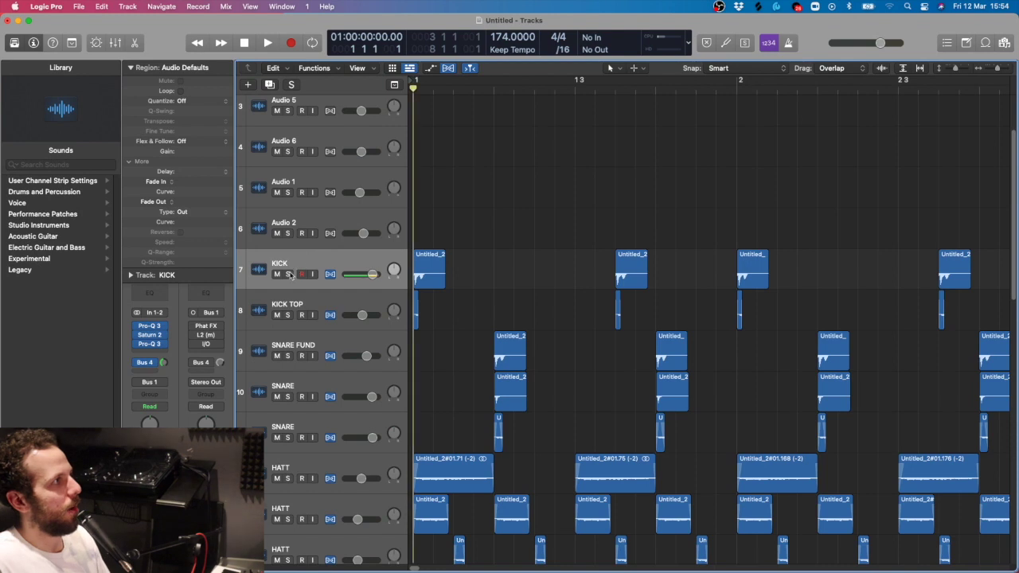
# Solo the KICK track, play it, and inspect the curve of its first Pro-Q 3 equalizer before closing it.
pyautogui.click(288, 275)
pyautogui.press('space')
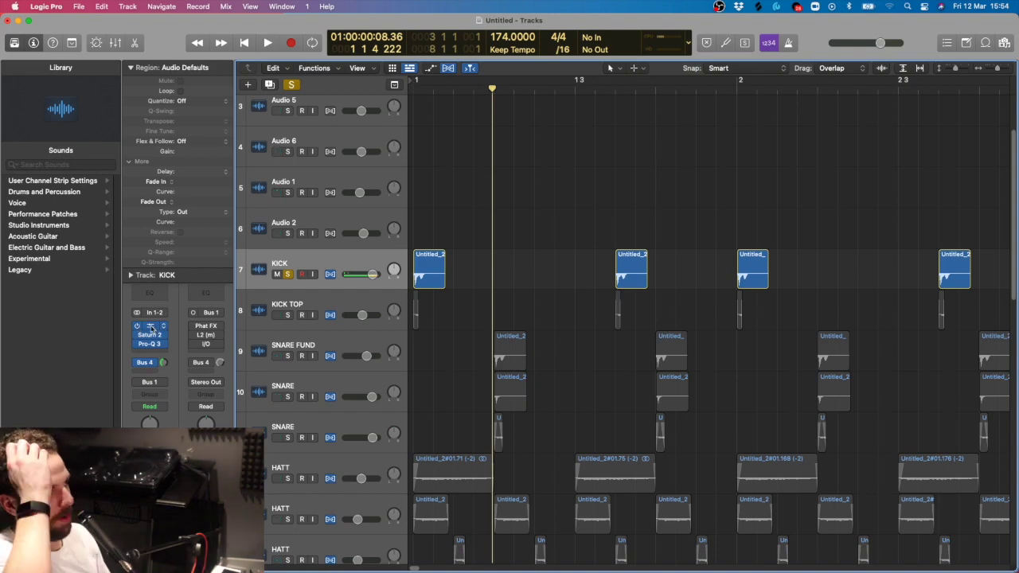
pyautogui.click(151, 328)
pyautogui.moveTo(598, 184); pyautogui.dragTo(717, 157)
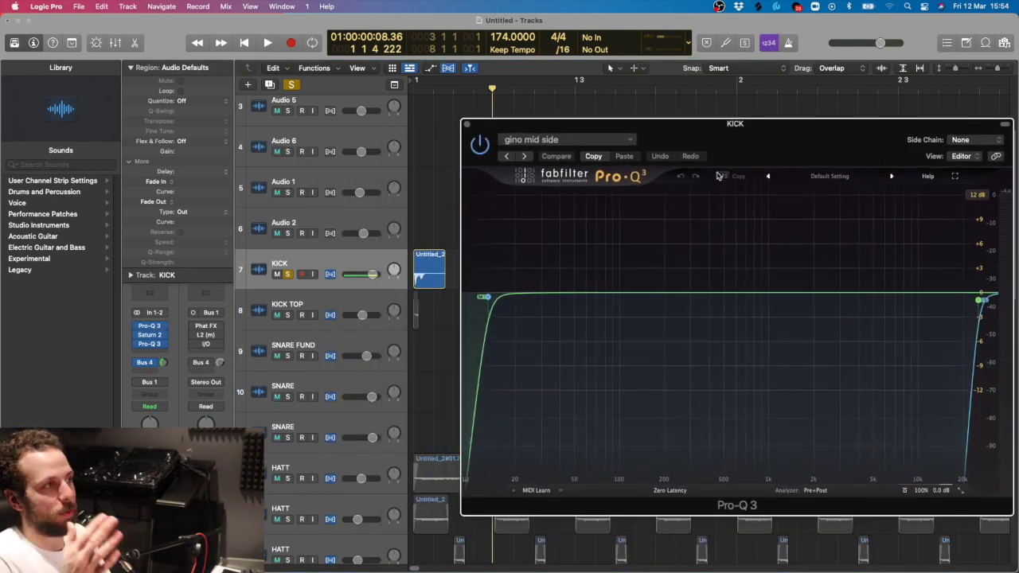
pyautogui.click(468, 125)
# Examine the drive and level settings of the Saturn 2 saturator on the KICK track, and close its window.
pyautogui.click(152, 335)
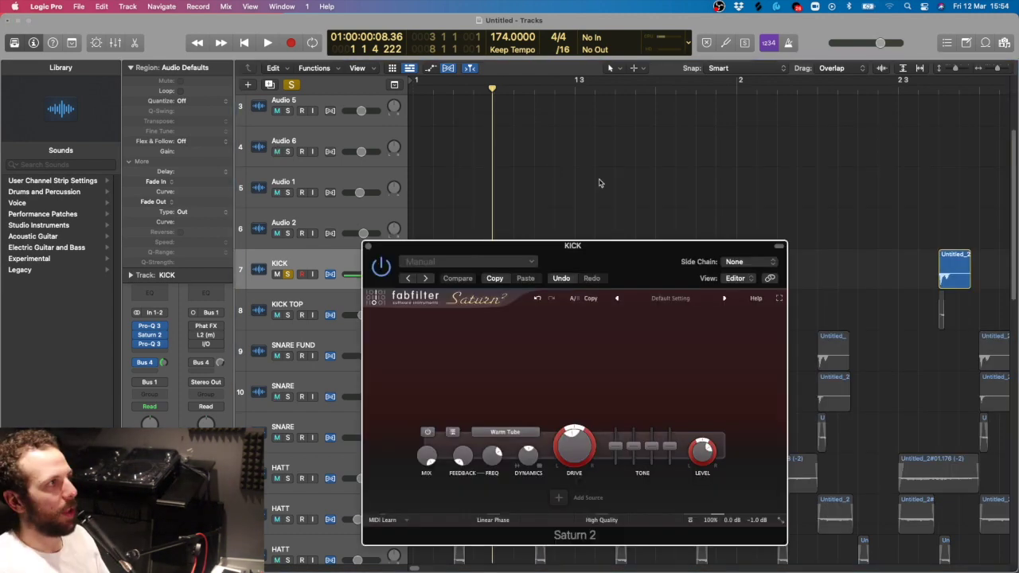
pyautogui.moveTo(588, 262); pyautogui.dragTo(705, 178)
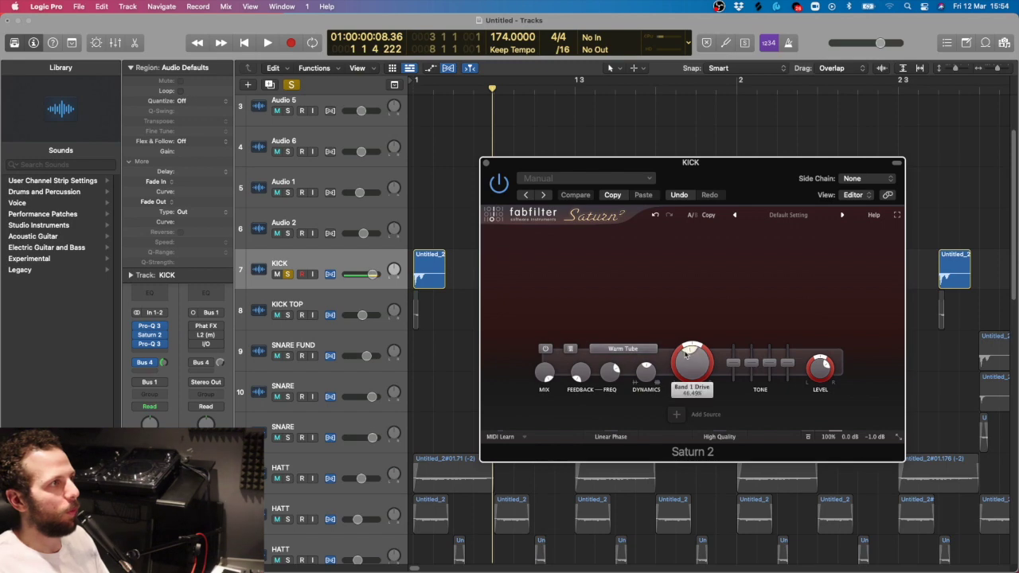
pyautogui.moveTo(822, 368)
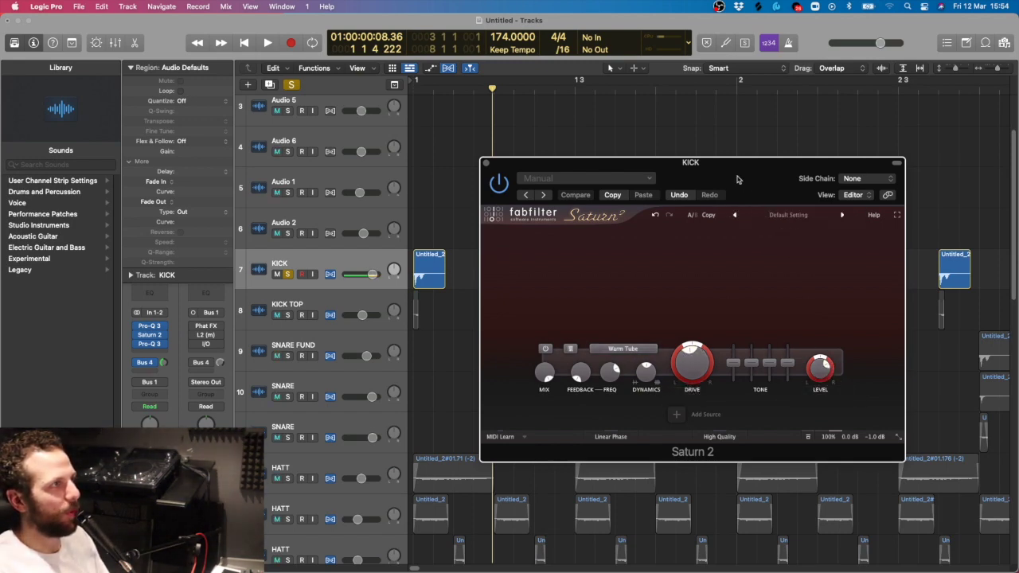
pyautogui.moveTo(739, 178); pyautogui.dragTo(730, 180)
pyautogui.click(476, 167)
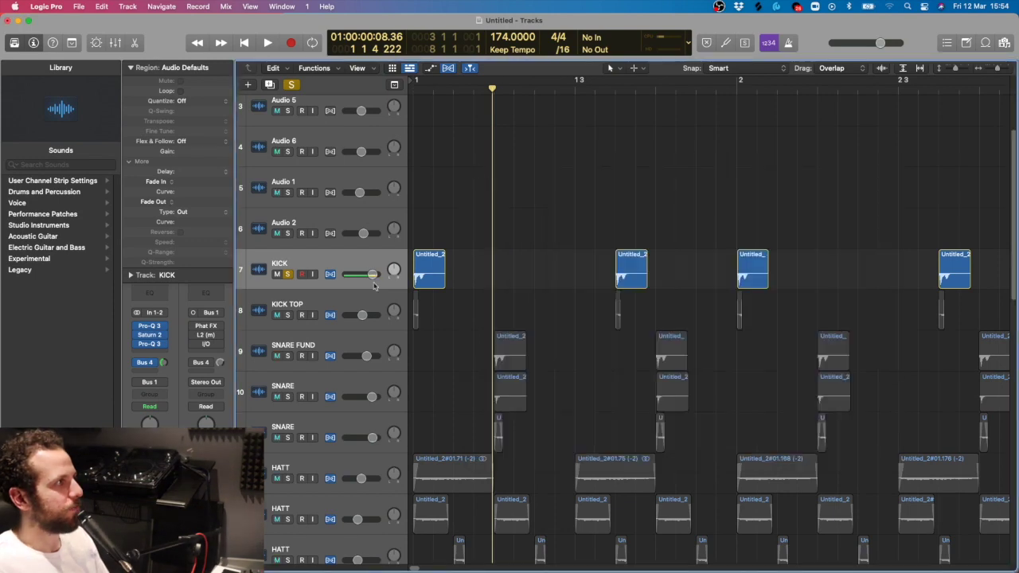
# Inspect the low cut and the boost in the KICK track's second Pro-Q 3, which follows Saturn 2, and close it.
pyautogui.click(150, 344)
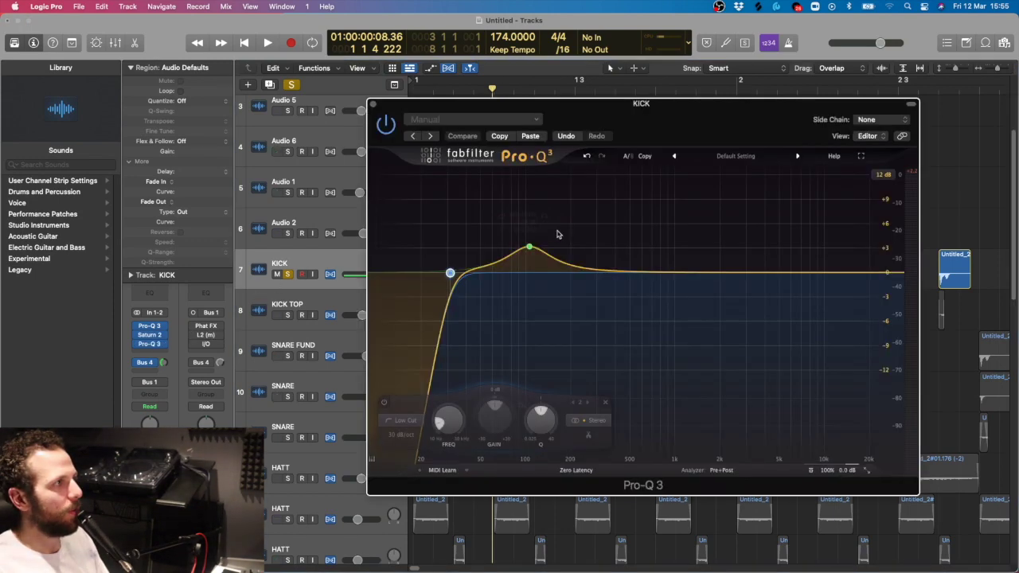
pyautogui.moveTo(530, 244); pyautogui.dragTo(564, 228)
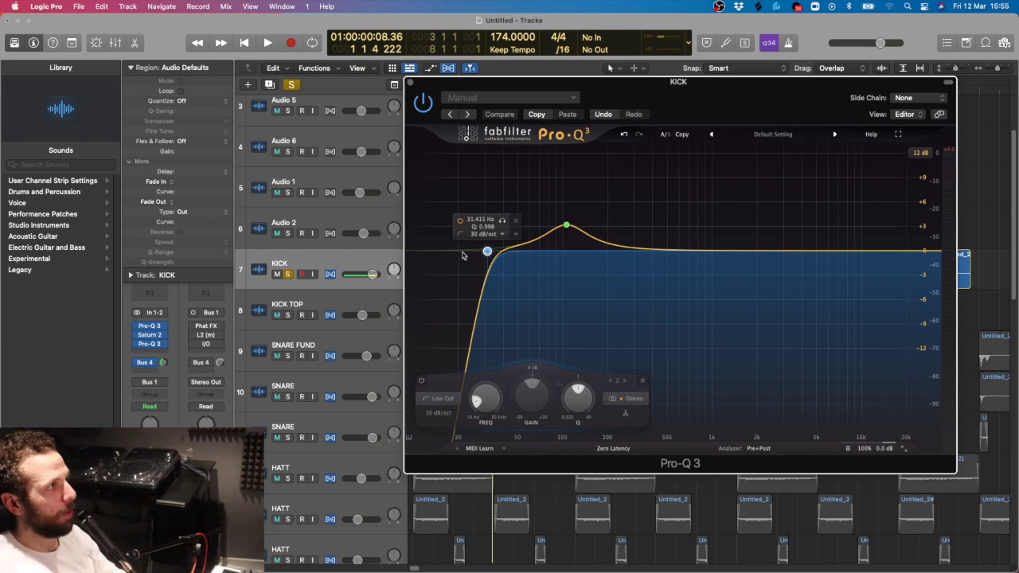
pyautogui.click(410, 82)
pyautogui.scroll(-1, 470, 184)
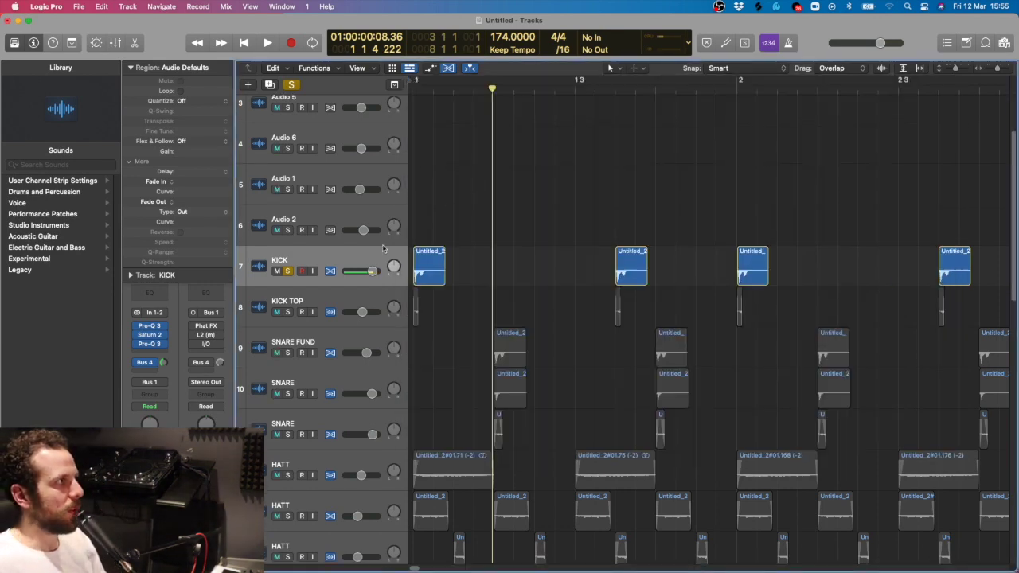
# Play the drum loop briefly without the KICK solo, and audition the KICK track soloed again for comparison.
pyautogui.scroll(-1, 288, 271)
pyautogui.press('space')
pyautogui.press('space')
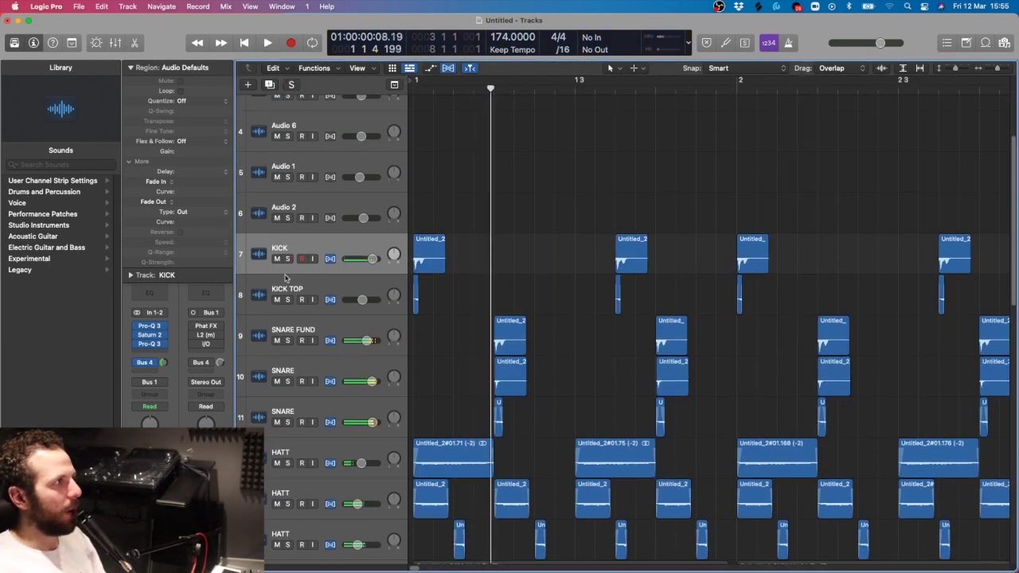
pyautogui.press('space')
pyautogui.press('space')
pyautogui.press('space')
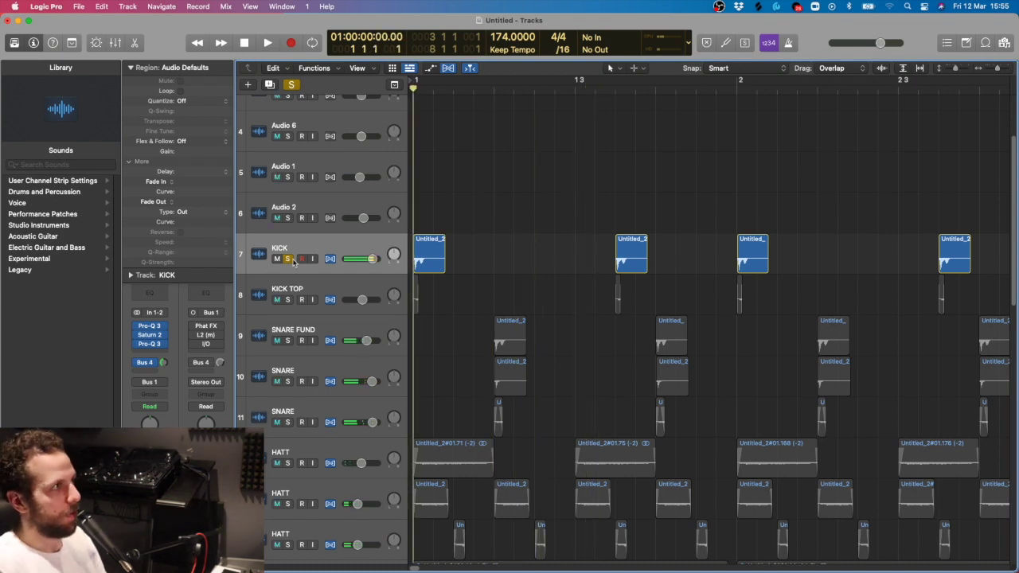
# Solo KICK TOP together with KICK, set the cycle range from bar 1 to bar 2, and play both layers.
pyautogui.click(288, 300)
pyautogui.scroll(-2, 343, 283)
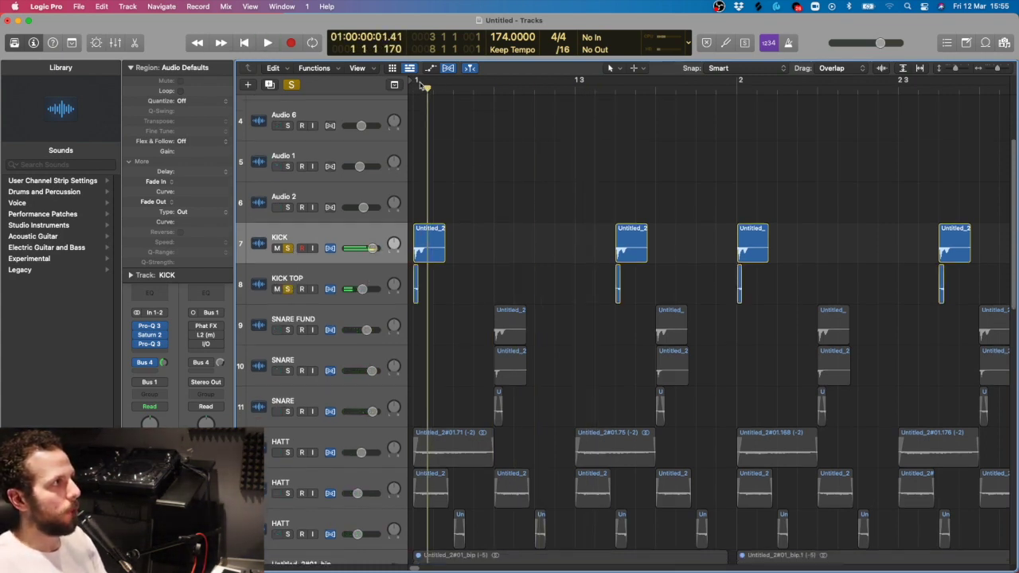
pyautogui.moveTo(414, 82); pyautogui.dragTo(739, 127)
pyautogui.press('space')
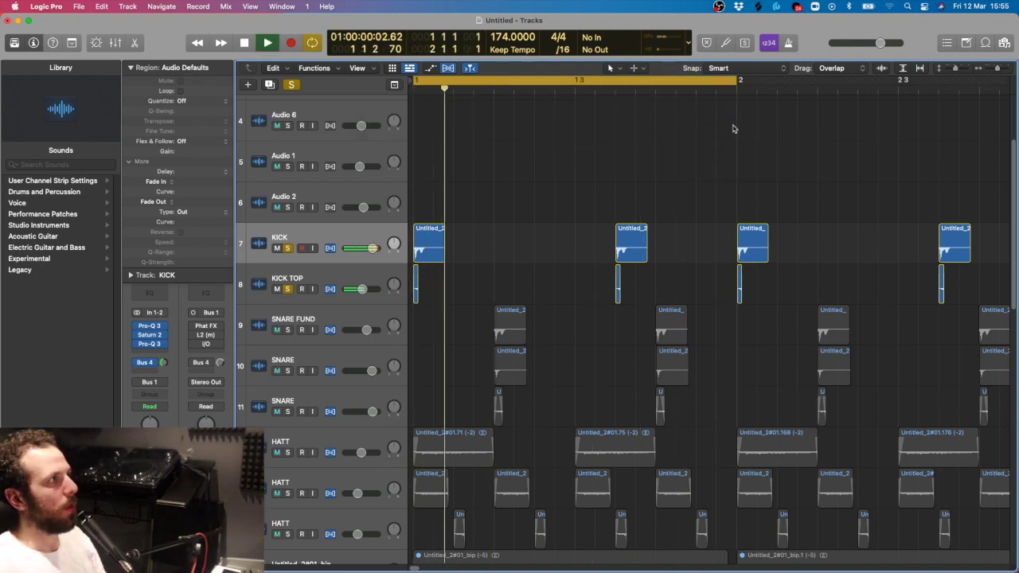
pyautogui.press('space')
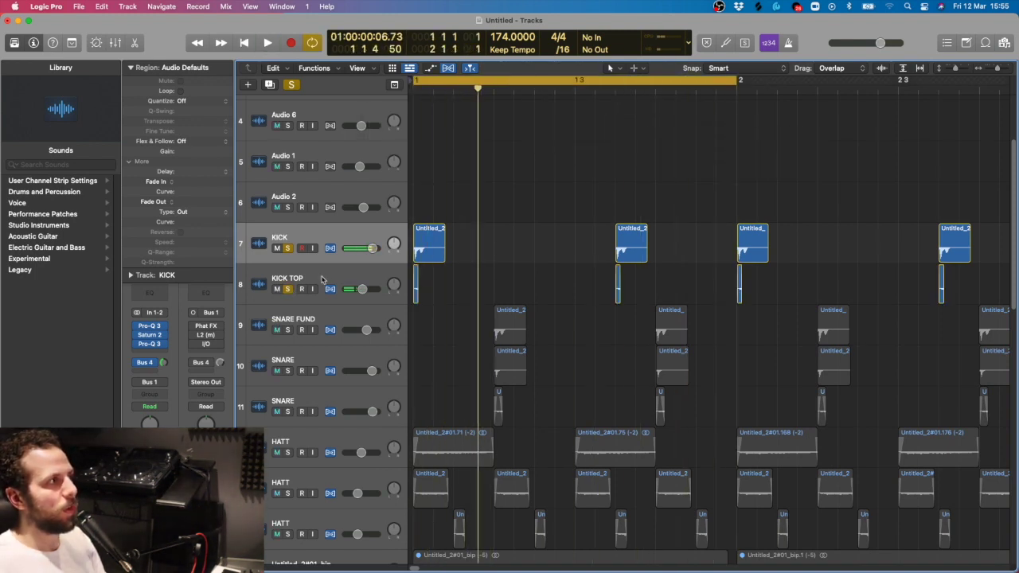
# Select the KICK TOP track, and audition it first together with KICK and then alone with KICK unsoloed.
pyautogui.click(316, 285)
pyautogui.press('space')
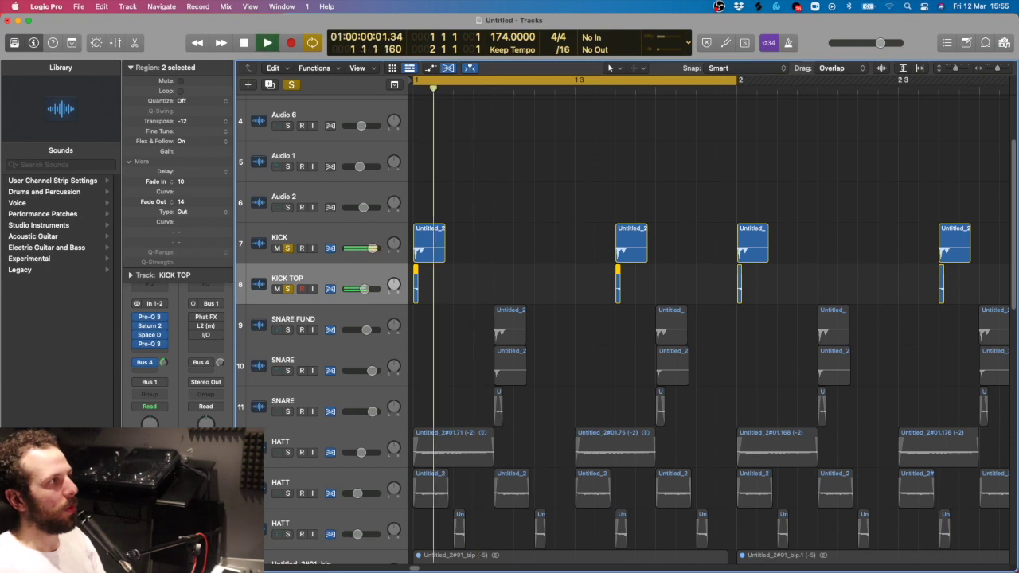
pyautogui.press('space')
pyautogui.press('super+Right')
pyautogui.press('super+Right')
pyautogui.press('super+Right')
pyautogui.press('super+Right')
pyautogui.press('super+Right')
pyautogui.click(513, 326)
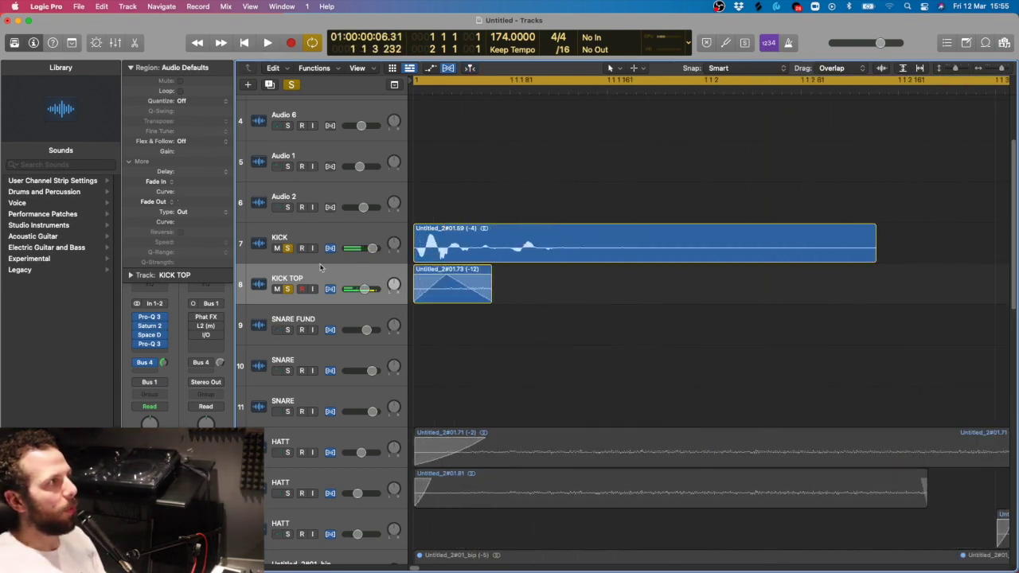
pyautogui.click(287, 249)
pyautogui.press('space')
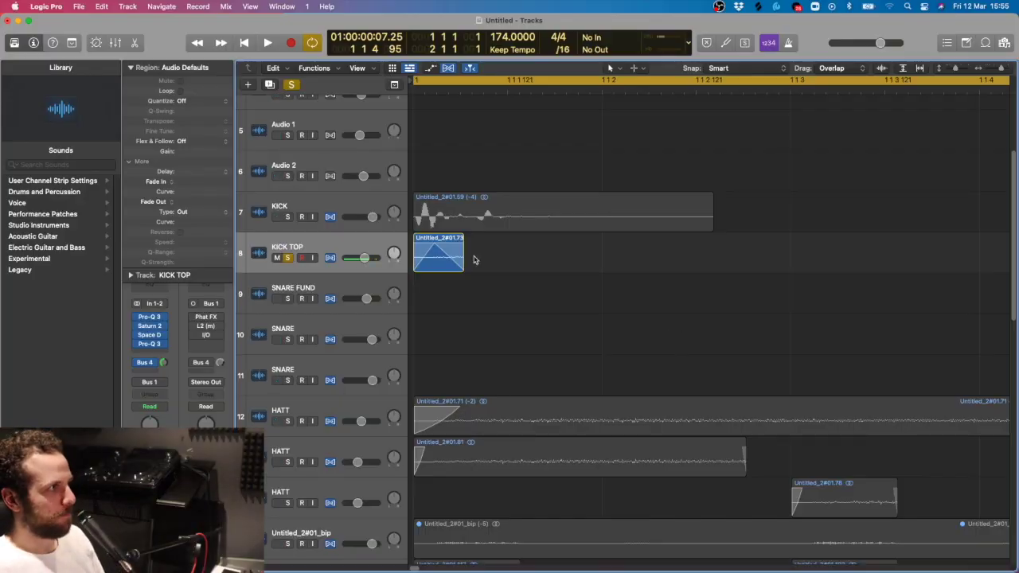
pyautogui.press('space')
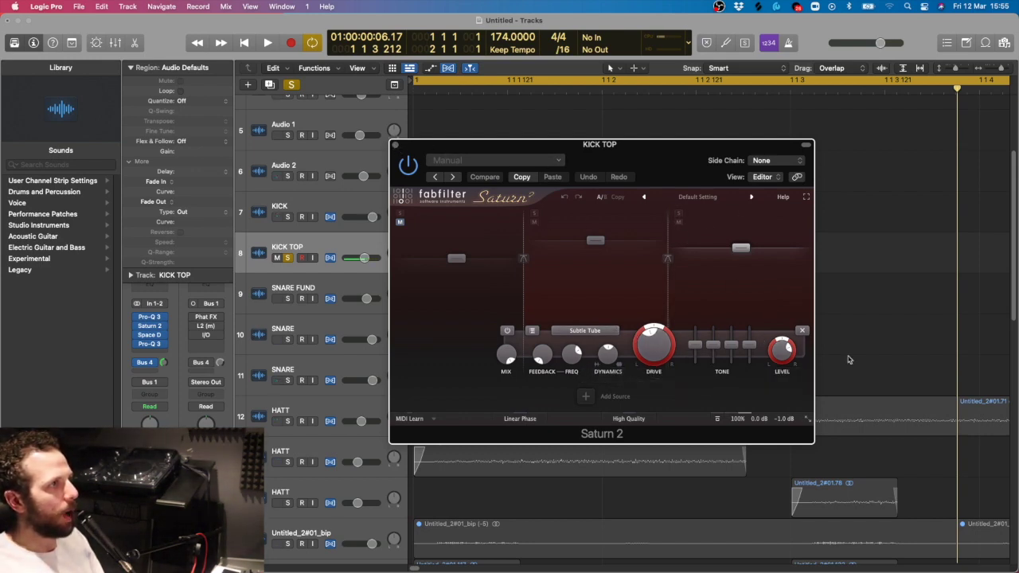
# Examine the multiband settings of Saturn 2 on the KICK TOP track, and close the plug-in window.
pyautogui.moveTo(789, 352)
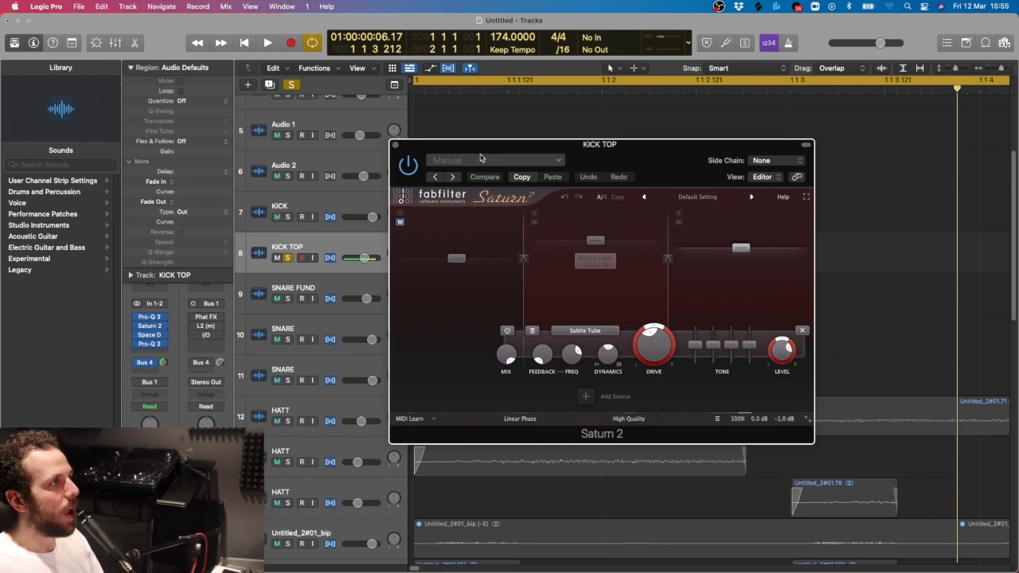
pyautogui.click(395, 145)
pyautogui.scroll(-1, 400, 269)
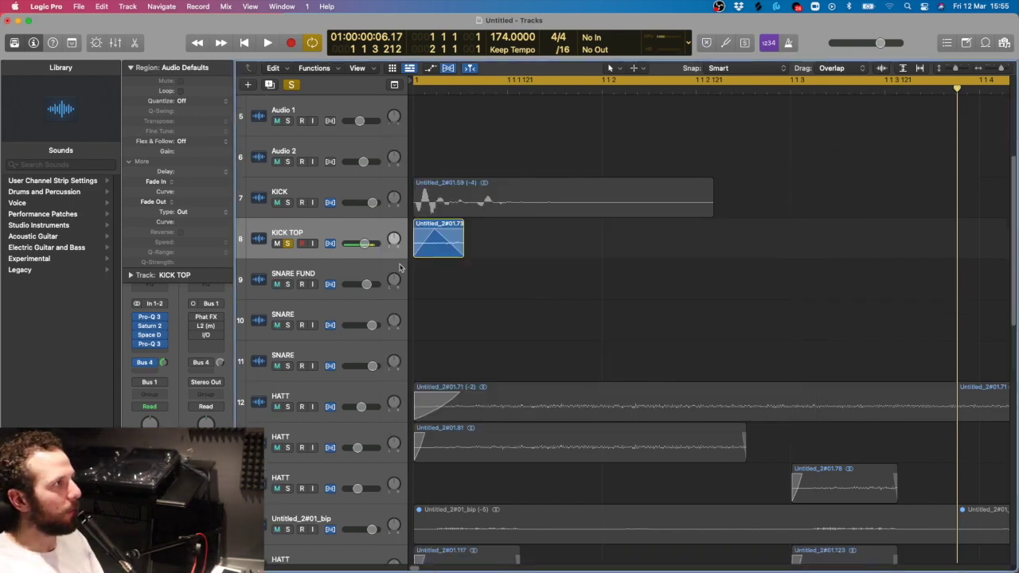
# Switch the solo from KICK TOP to SNARE FUND, set the cycle range around the first snare hit from beat 2, and play it.
pyautogui.click(288, 243)
pyautogui.scroll(-3, 465, 321)
pyautogui.scroll(-3, 470, 300)
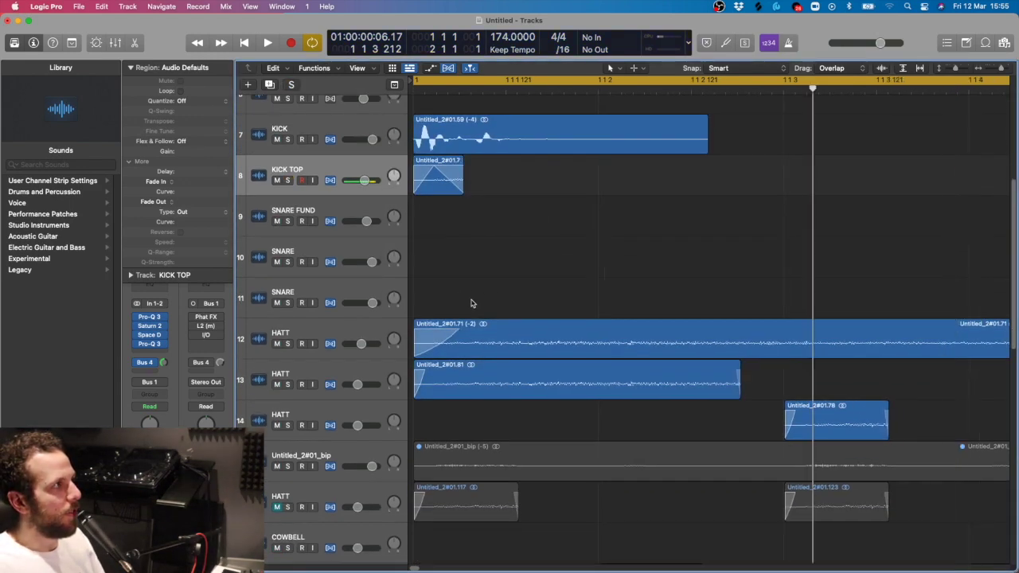
pyautogui.click(287, 221)
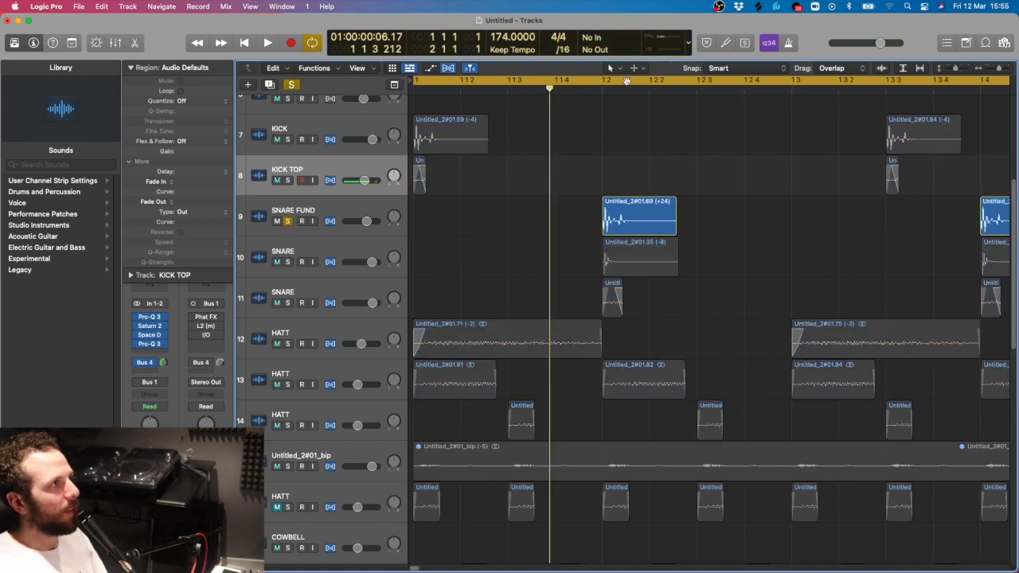
pyautogui.moveTo(603, 80); pyautogui.dragTo(796, 79)
pyautogui.press('space')
pyautogui.press('space')
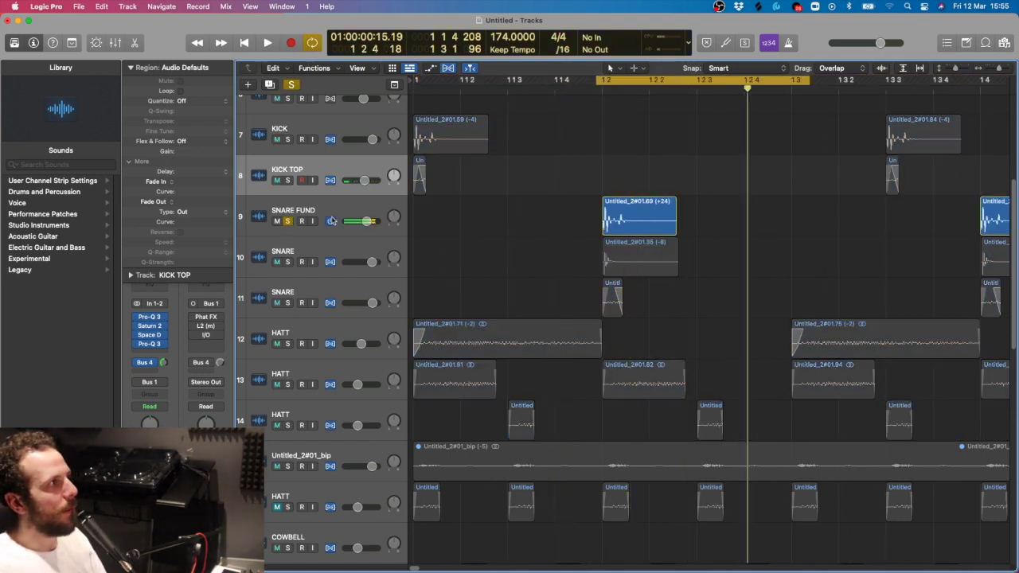
# Select the SNARE FUND track and examine its first region's transpose setting and the track's insert chain.
pyautogui.click(334, 207)
pyautogui.scroll(2, 599, 249)
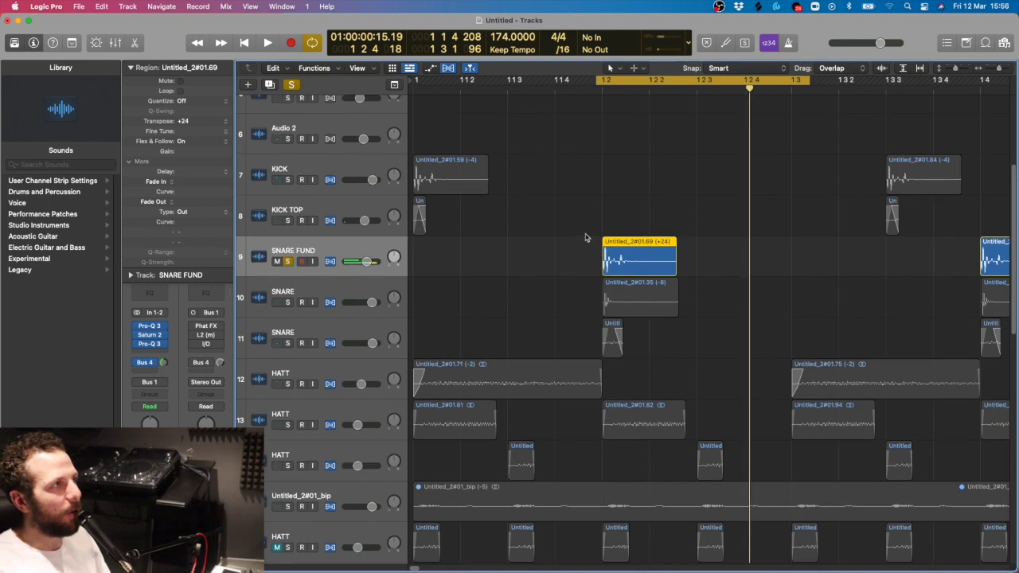
pyautogui.scroll(3, 605, 243)
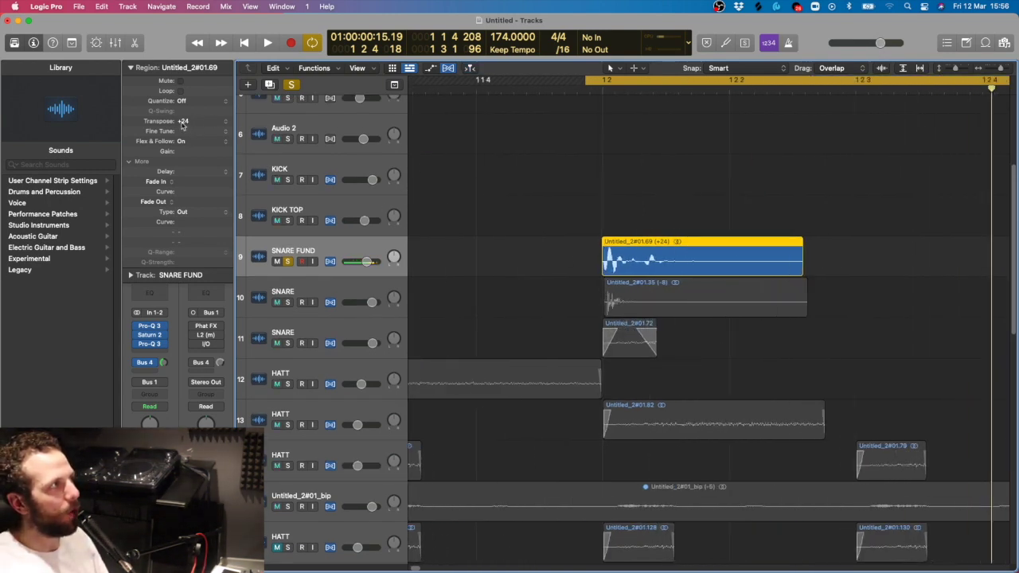
pyautogui.moveTo(134, 338)
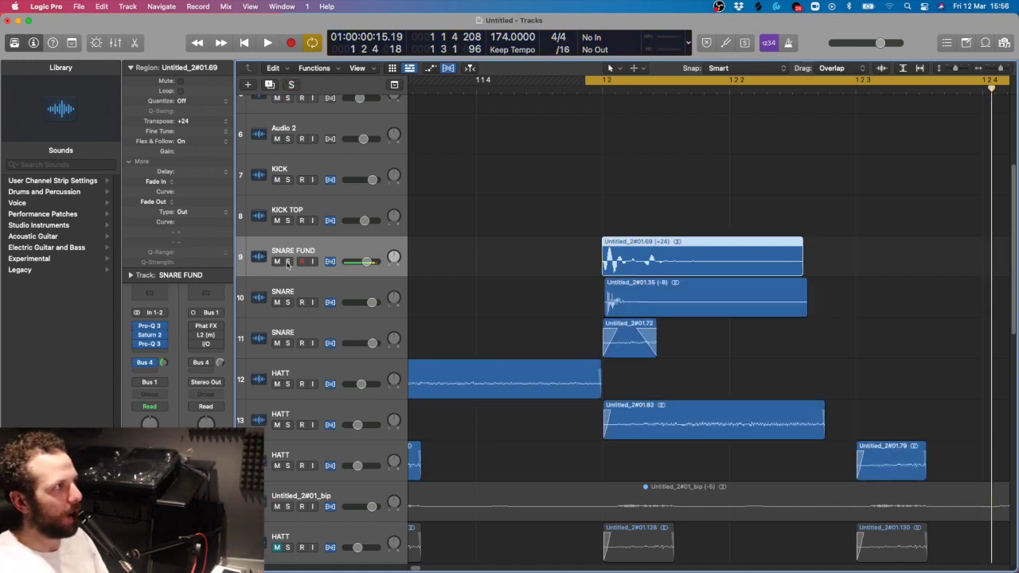
# Switch the solo from SNARE FUND to the SNARE on track 10, and play that layer alone.
pyautogui.click(288, 303)
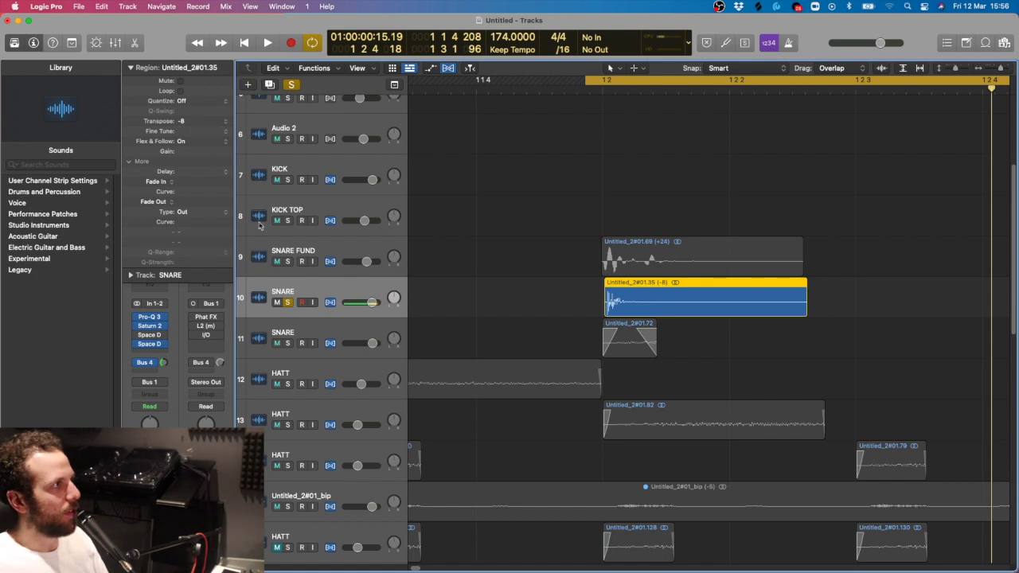
pyautogui.press('space')
pyautogui.press('space')
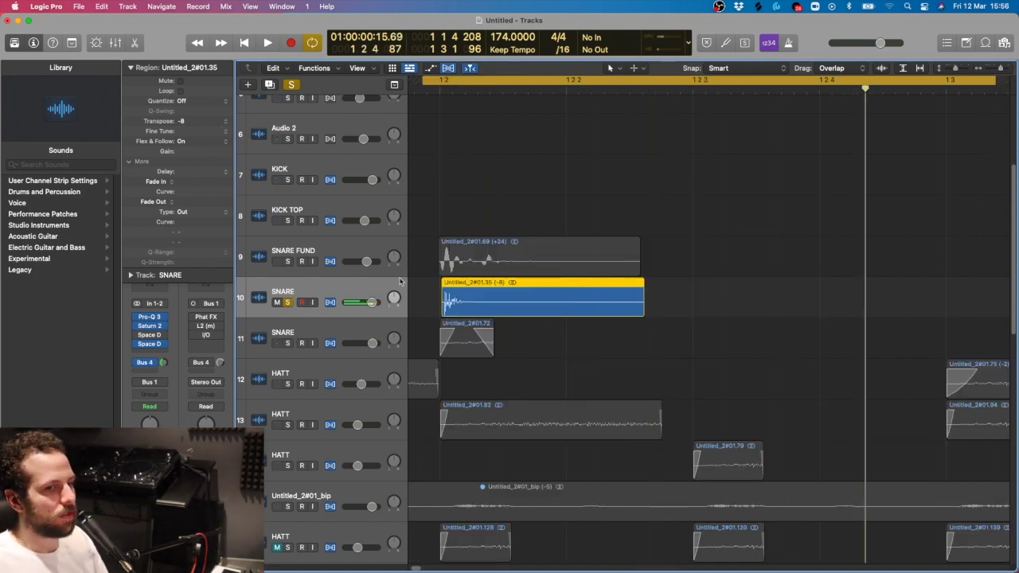
# Remove the first of the two Space Designer inserts on SNARE track 10, and inspect the remaining 0.2s Tom Room reverb.
pyautogui.click(137, 326)
pyautogui.click(140, 344)
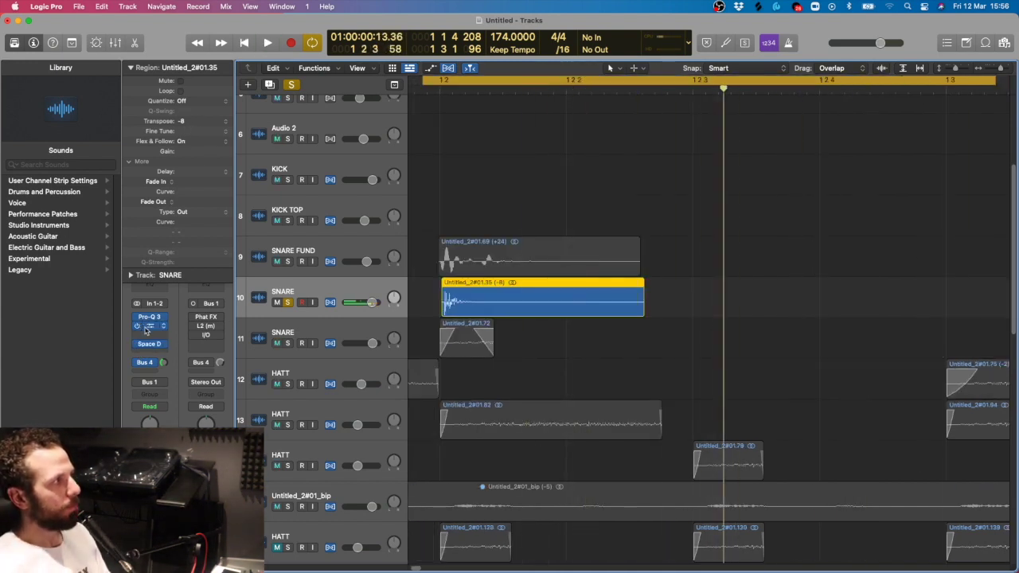
pyautogui.click(151, 345)
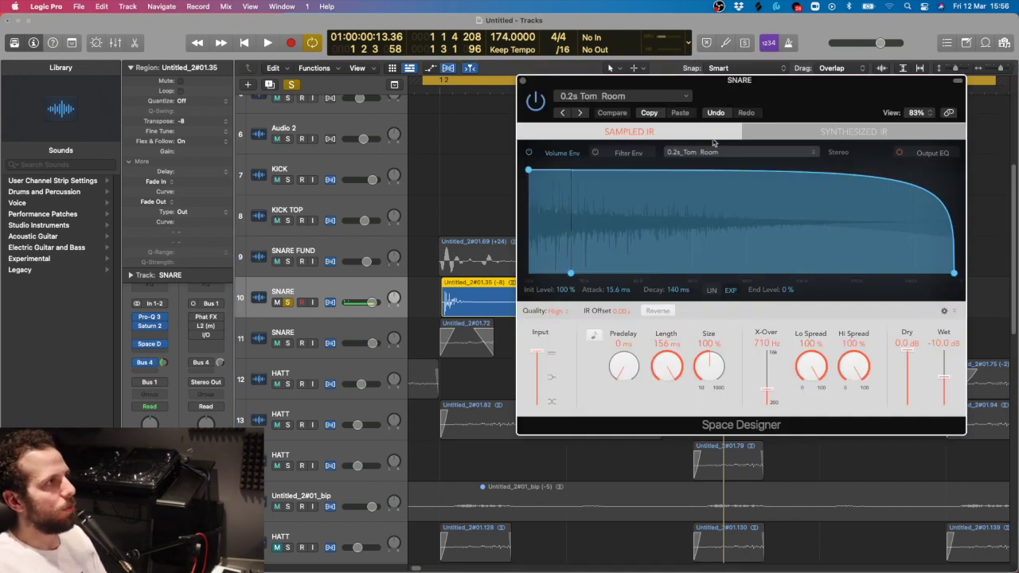
pyautogui.moveTo(734, 83); pyautogui.dragTo(741, 96)
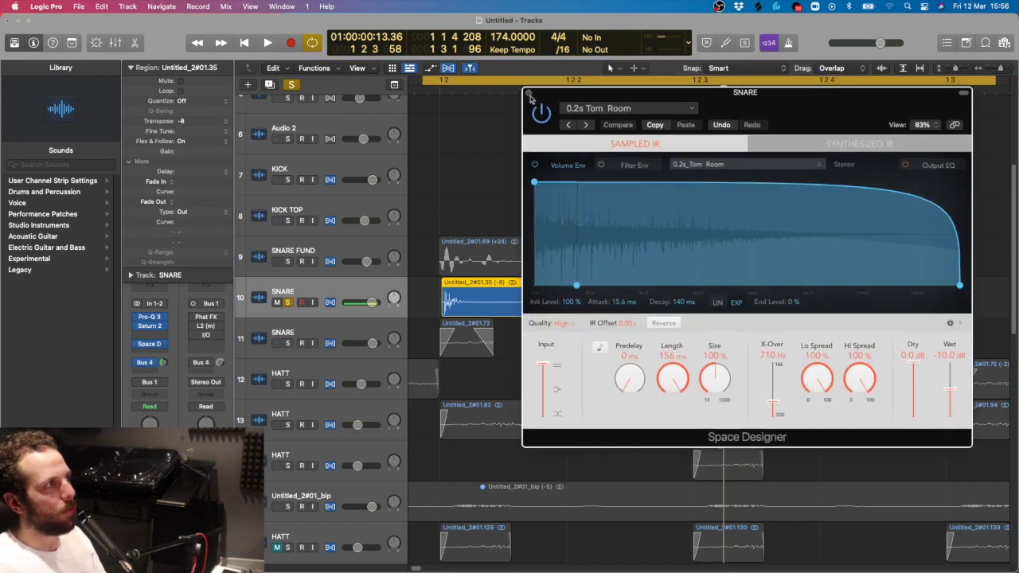
pyautogui.click(530, 94)
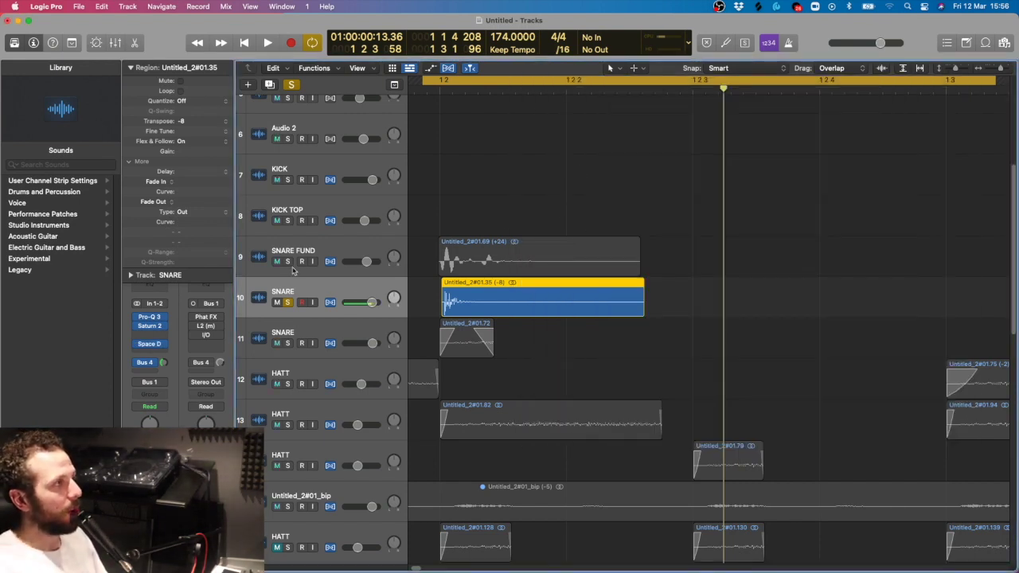
# Solo SNARE FUND together with the SNARE on track 10, and play the two snare layers combined.
pyautogui.hscroll(-2, 524, 263)
pyautogui.scroll(1, 524, 262)
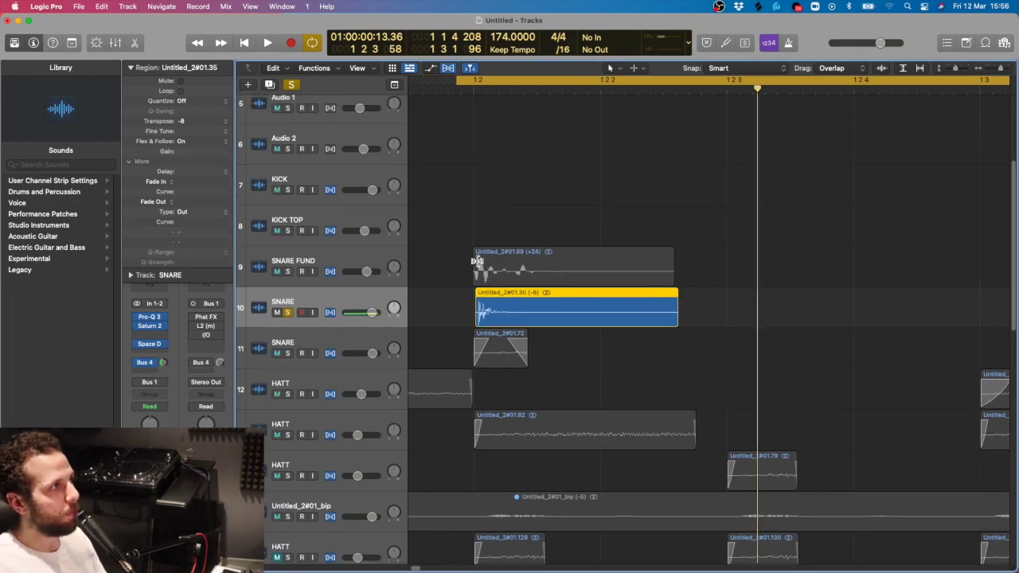
pyautogui.press('space')
pyautogui.click(288, 272)
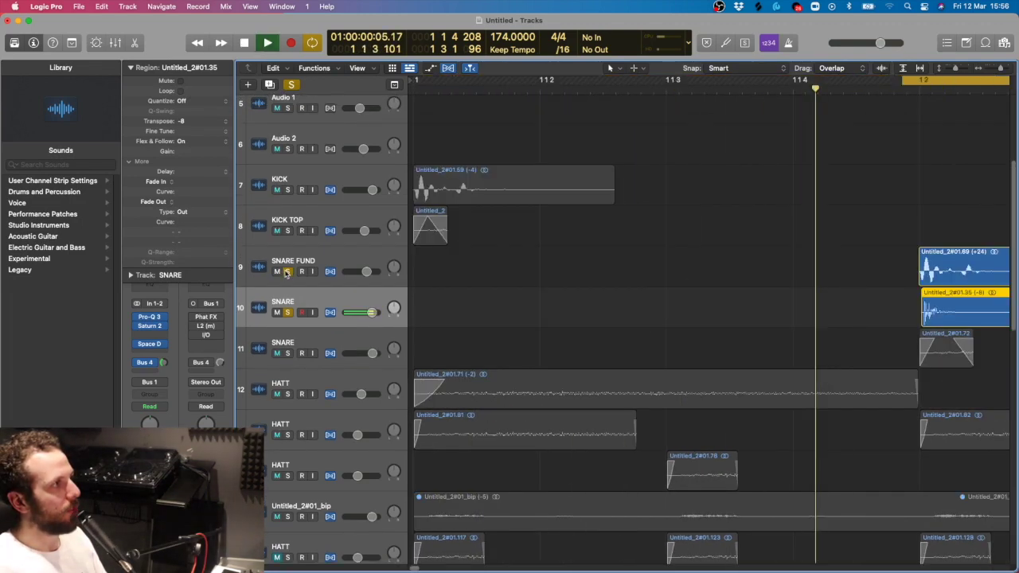
pyautogui.press('space')
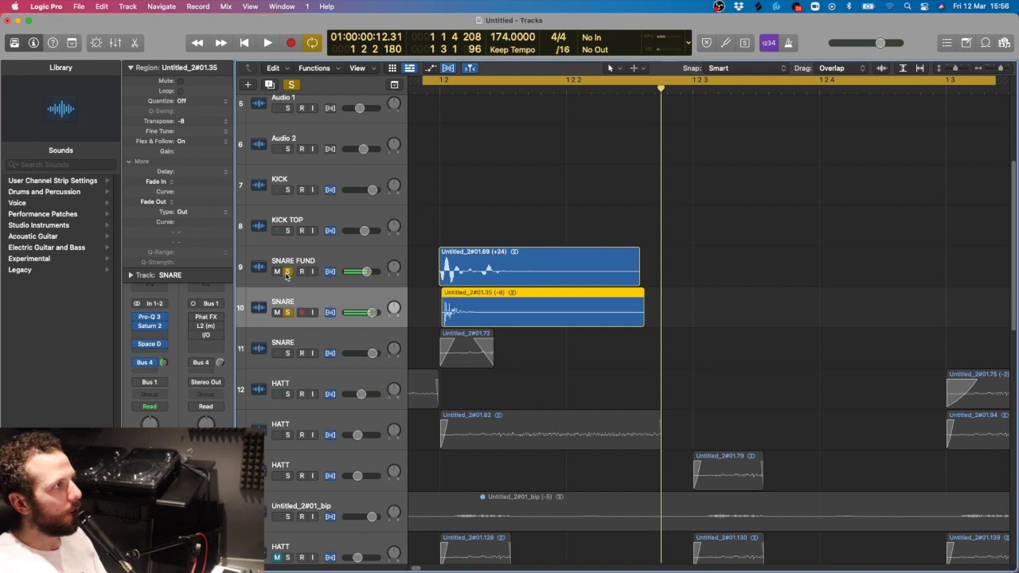
# Add the SNARE on track 11 to the solo and play the layers, toggling the SNARE FUND and track 10 solos to compare combinations.
pyautogui.click(287, 353)
pyautogui.press('space')
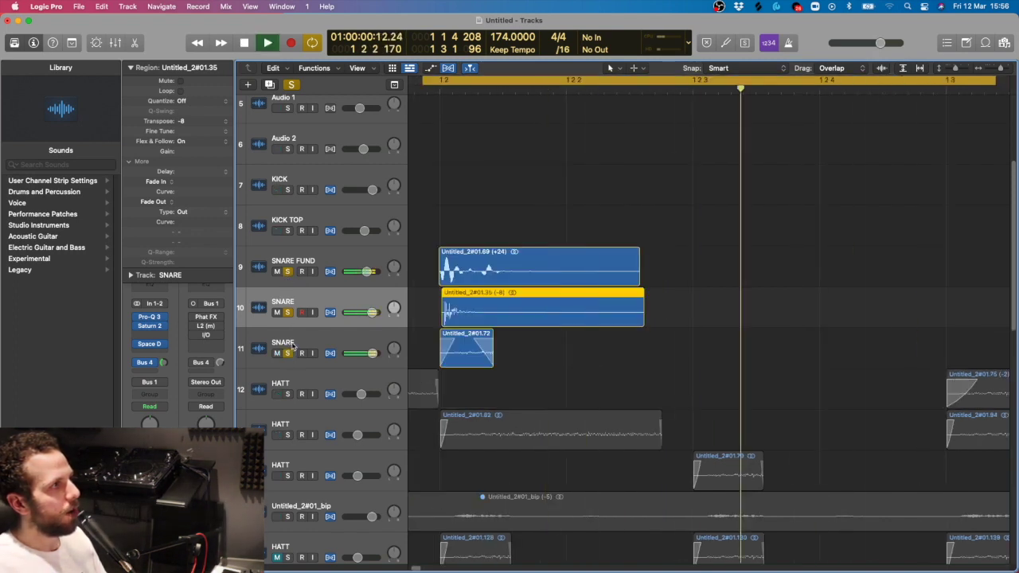
pyautogui.click(288, 312)
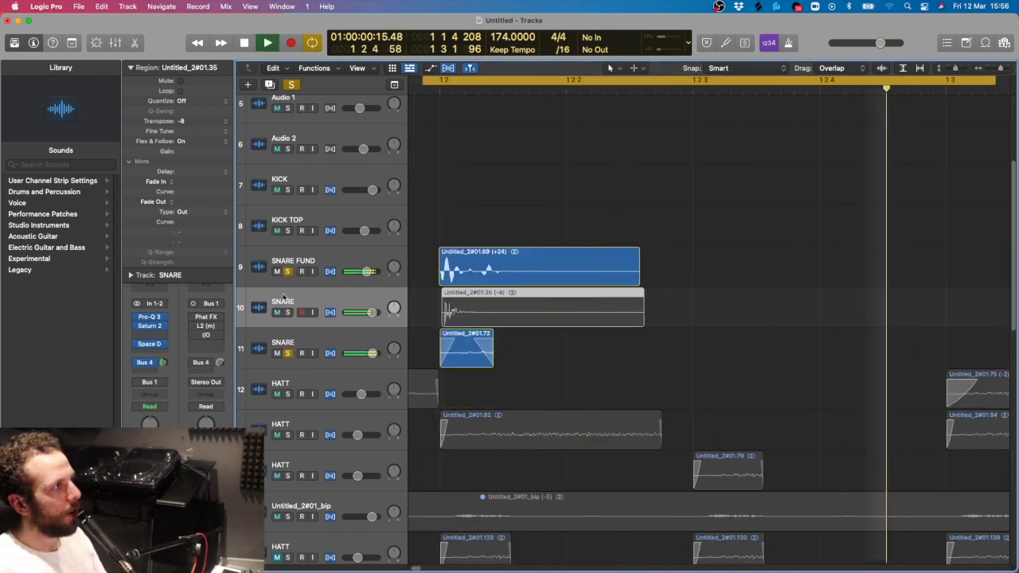
pyautogui.click(287, 271)
pyautogui.click(287, 312)
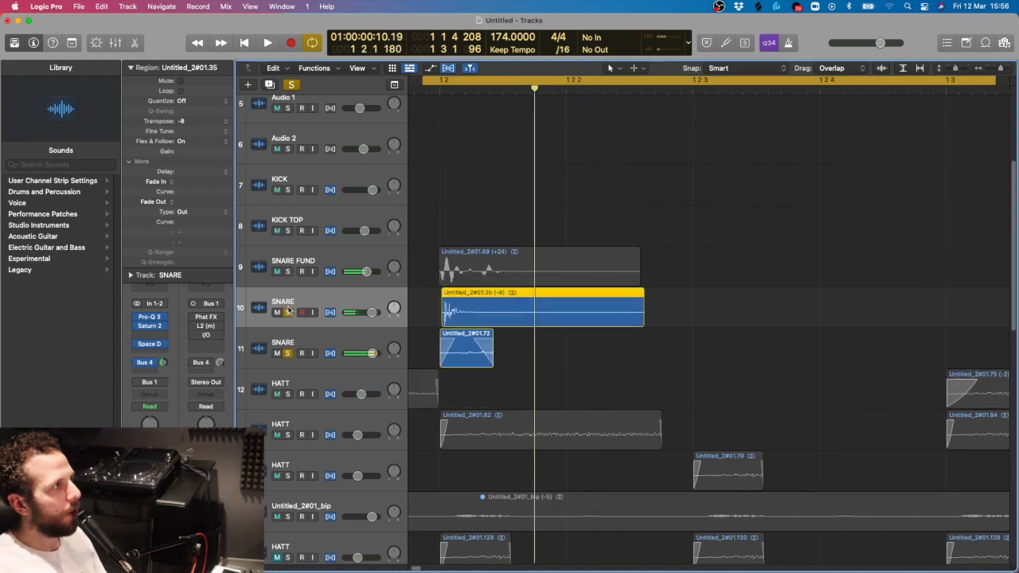
pyautogui.click(288, 271)
pyautogui.click(288, 313)
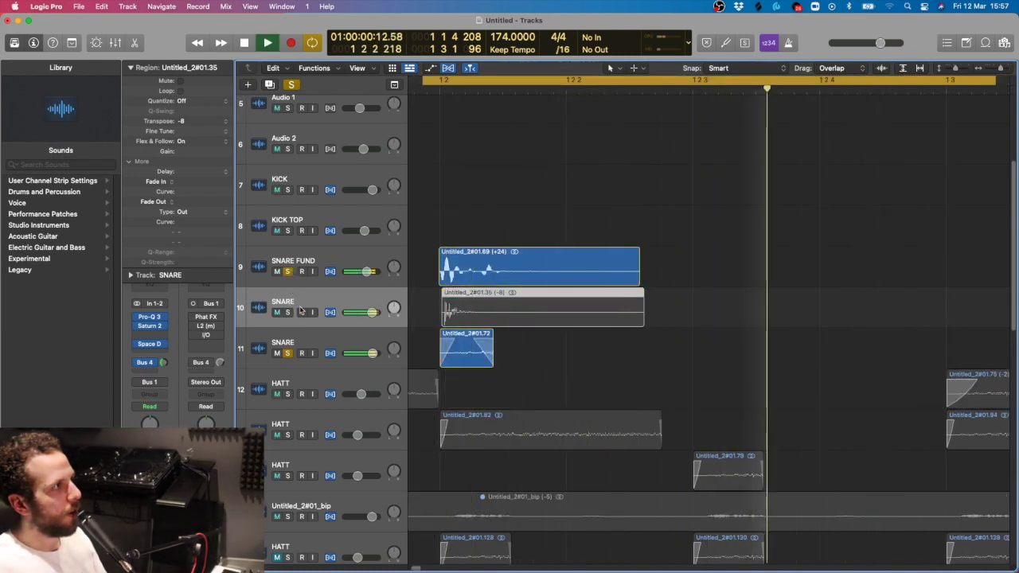
pyautogui.press('space')
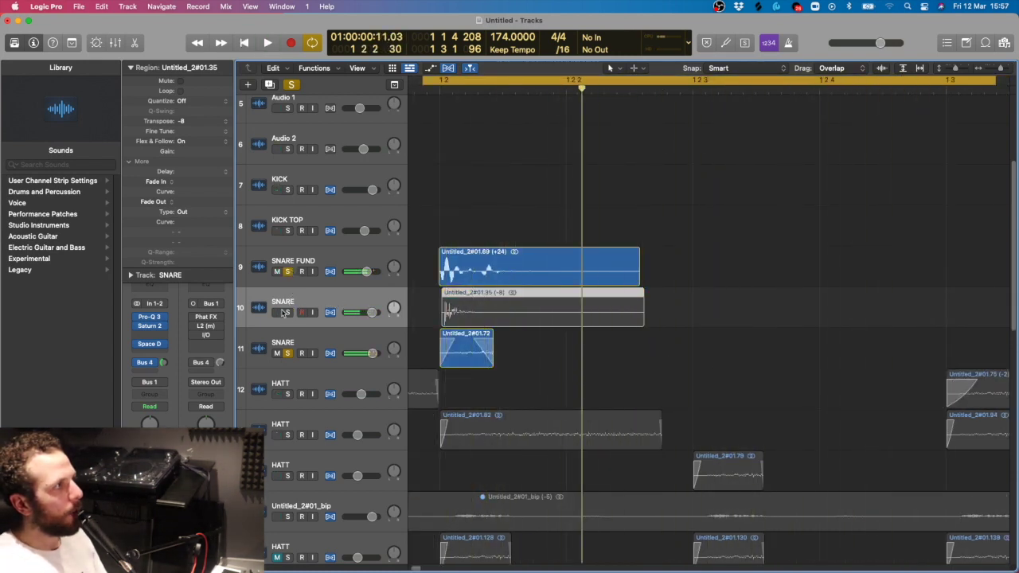
pyautogui.click(287, 312)
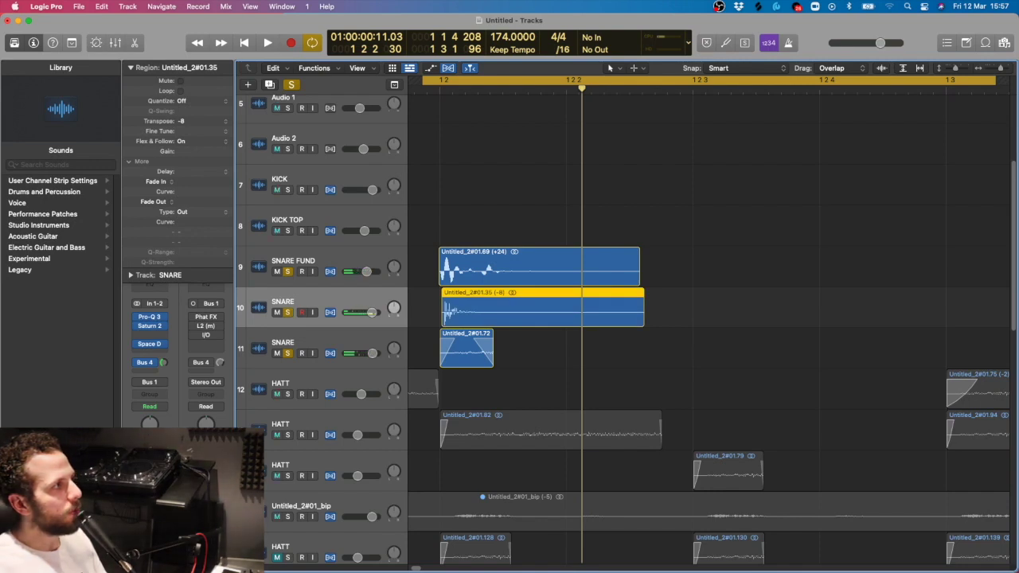
pyautogui.press('space')
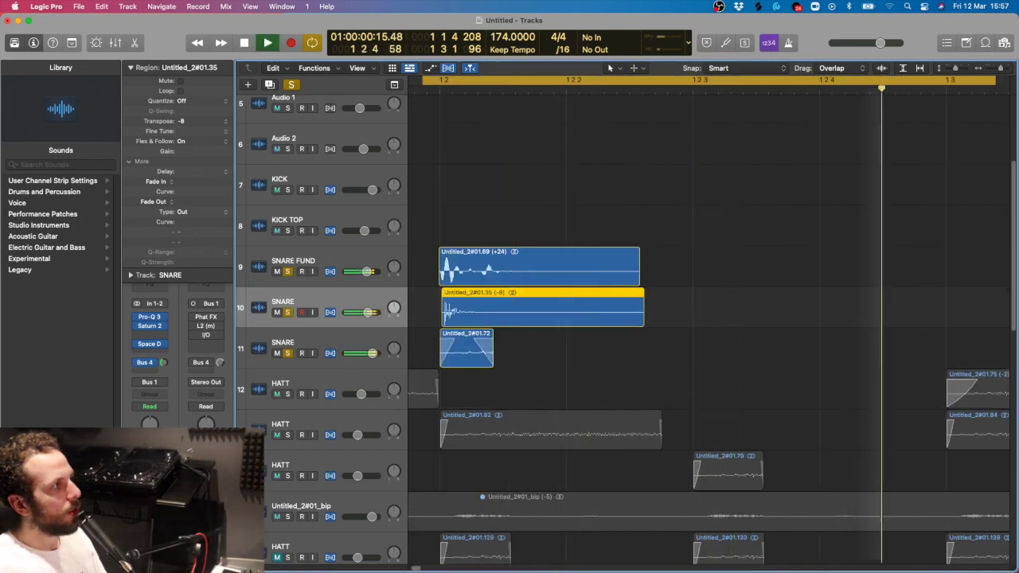
# Select the SNARE on track 11, stop playback, and collapse the region settings in the inspector.
pyautogui.click(610, 357)
pyautogui.press('space')
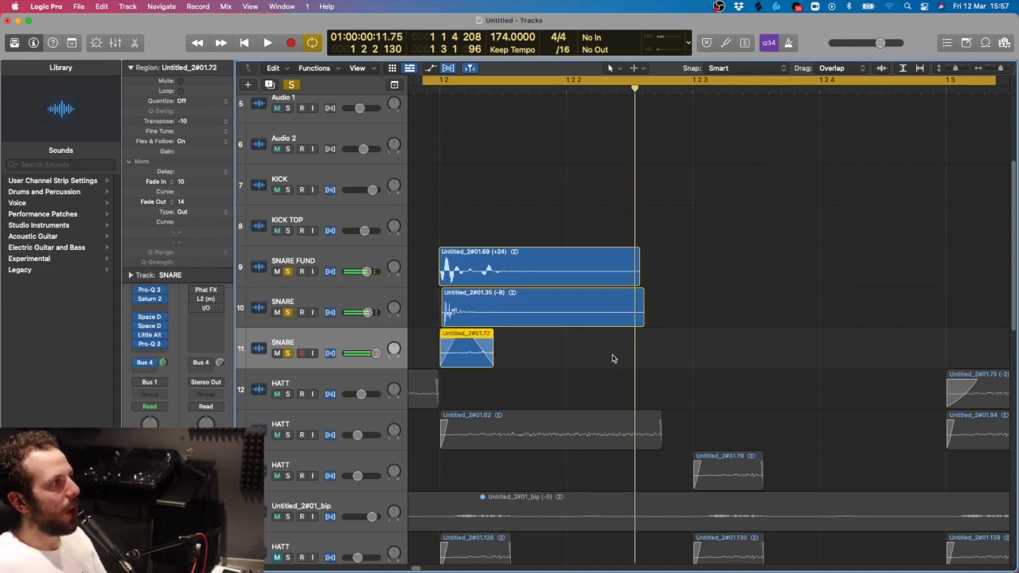
pyautogui.hscroll(-2, 511, 347)
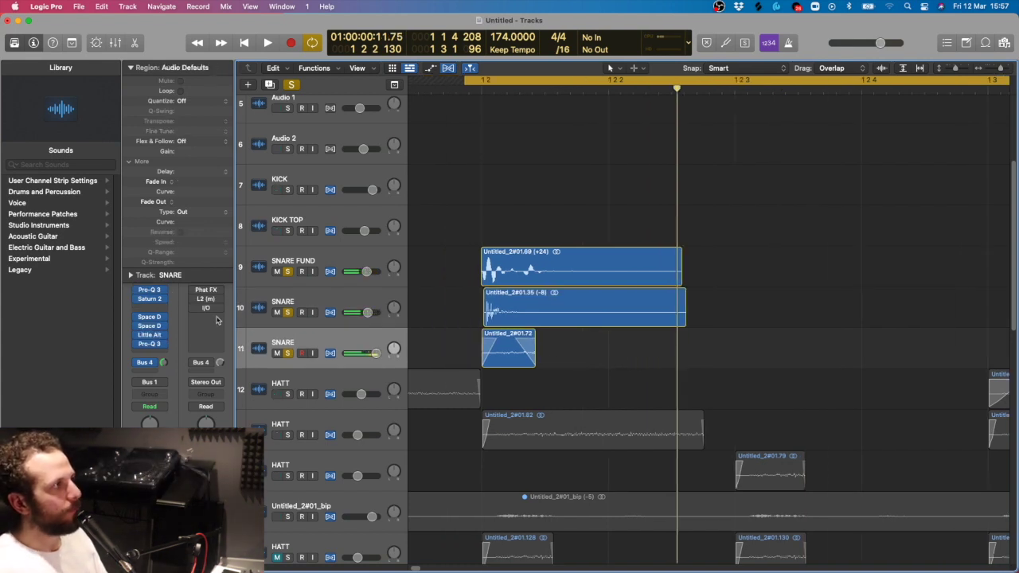
pyautogui.click(132, 68)
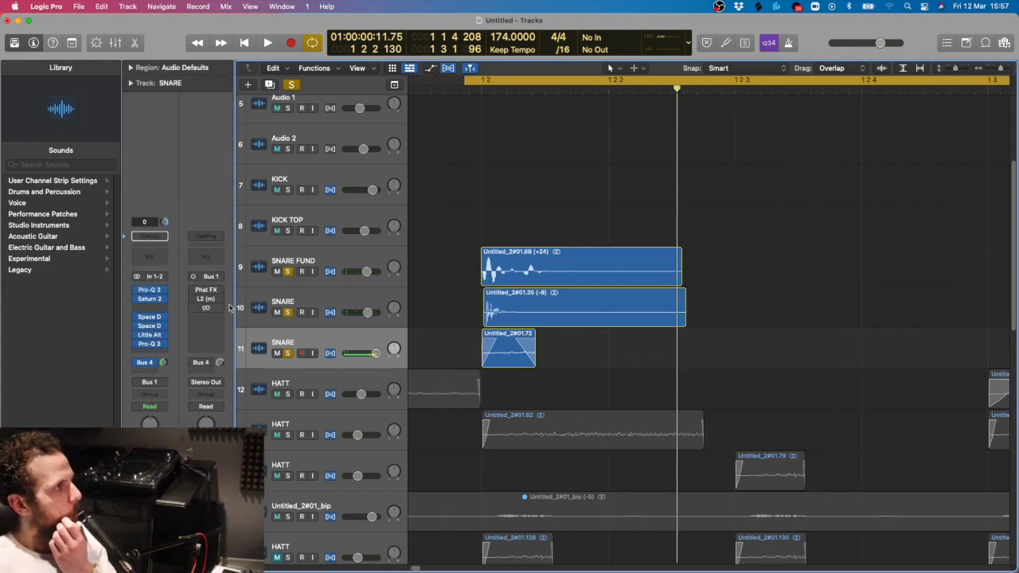
# Extend the cycle range back to bar 1, add KICK and KICK TOP to the solo, and play them with the three snare layers.
pyautogui.press('super+Left')
pyautogui.press('super+Left')
pyautogui.press('super+Left')
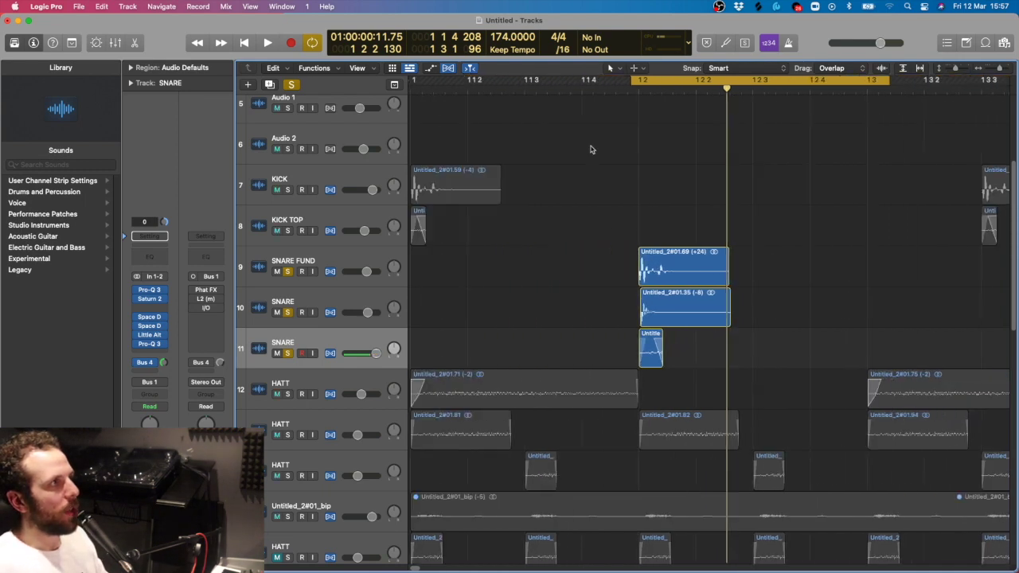
pyautogui.moveTo(633, 84); pyautogui.dragTo(418, 87)
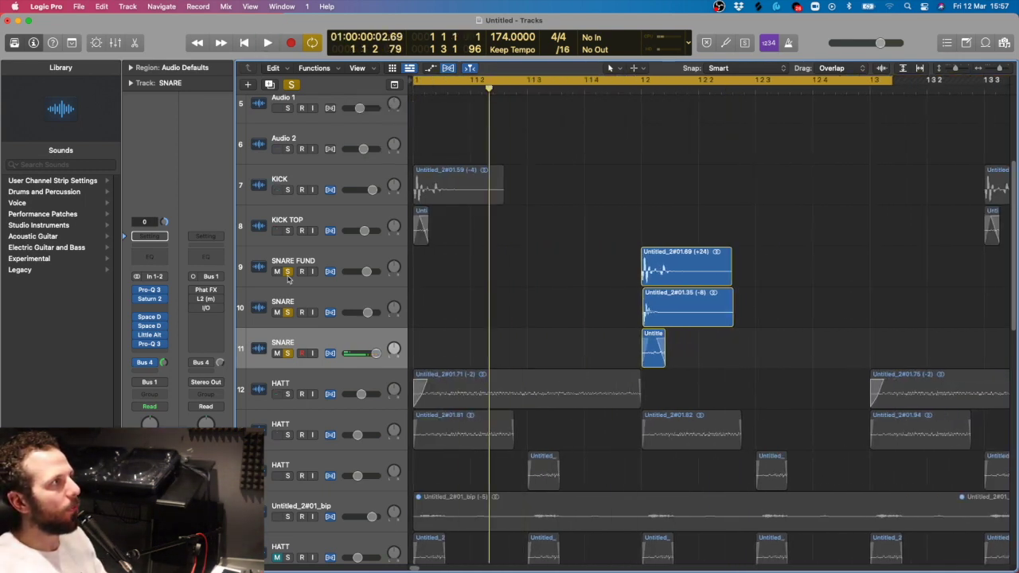
pyautogui.moveTo(286, 190); pyautogui.dragTo(287, 230)
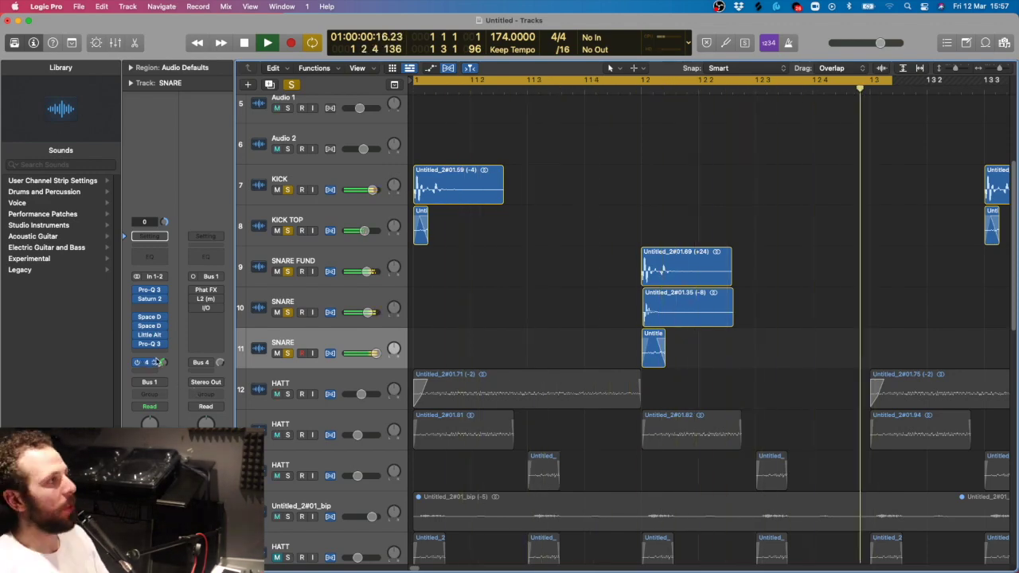
pyautogui.press('space')
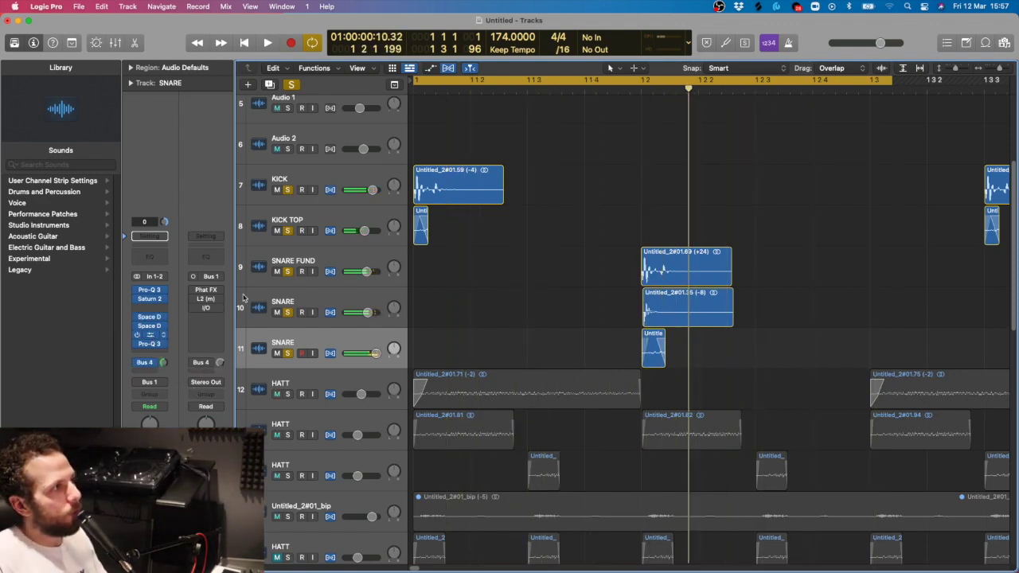
# Inspect the Little AlterBoy pitch and formant settings and the Space Designer preset on SNARE track 11.
pyautogui.click(149, 334)
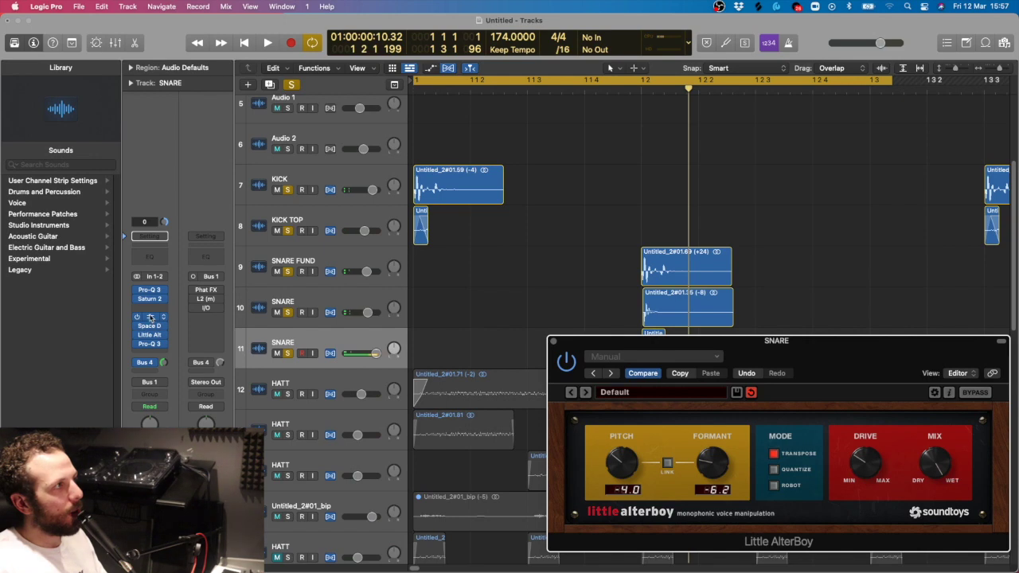
pyautogui.moveTo(678, 152); pyautogui.dragTo(409, 129)
pyautogui.click(527, 144)
pyautogui.click(668, 149)
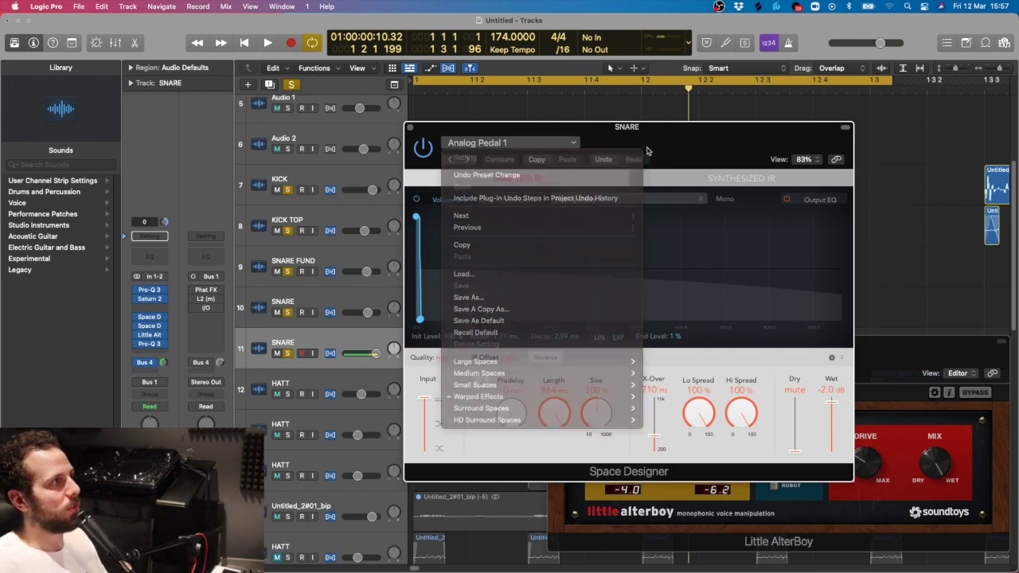
pyautogui.click(410, 128)
pyautogui.moveTo(667, 345); pyautogui.dragTo(582, 285)
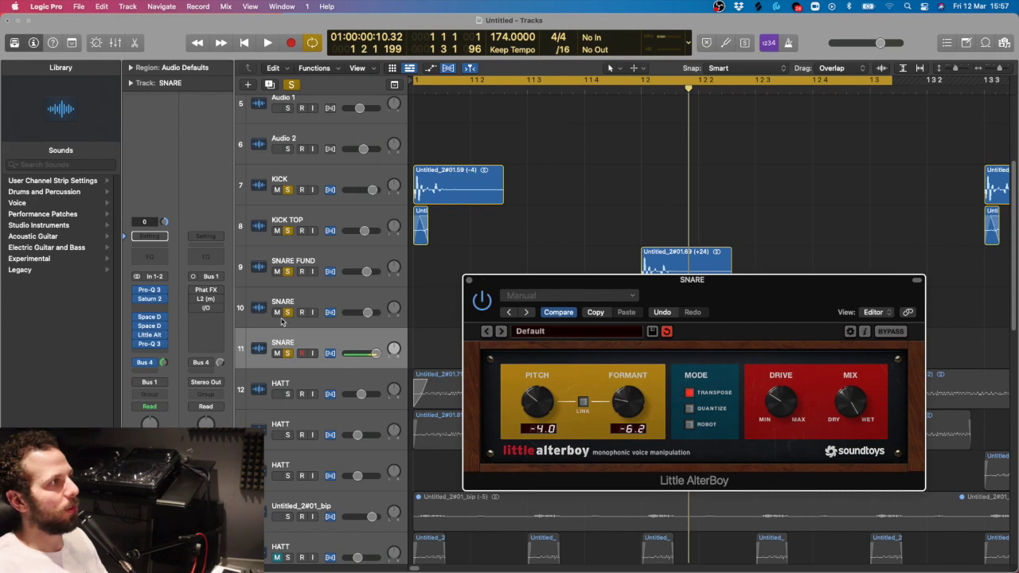
pyautogui.moveTo(674, 294); pyautogui.dragTo(673, 385)
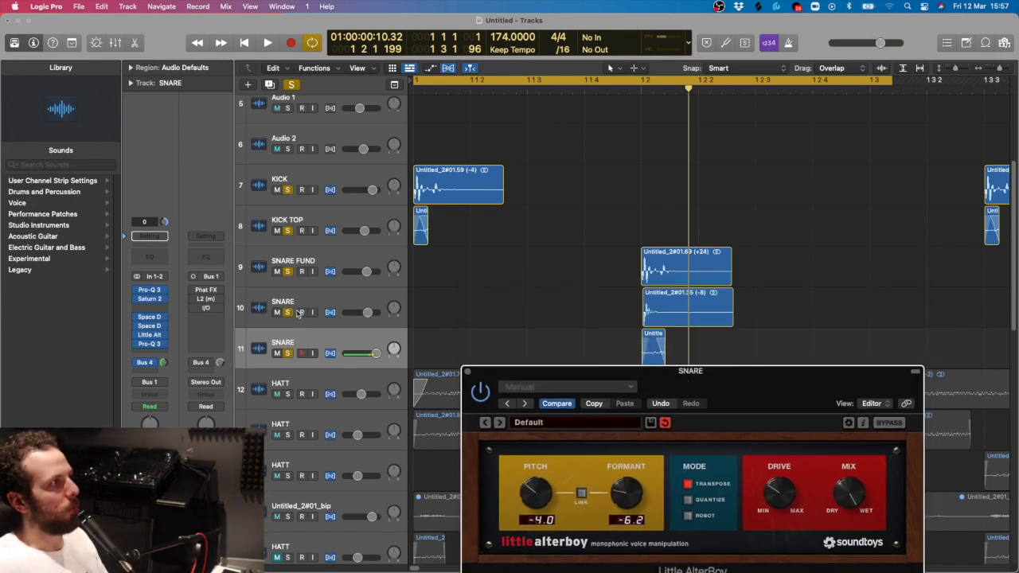
# Play the SNARE on track 11 alone with its effects bypassed and re-enabled for comparison, and close Little AlterBoy.
pyautogui.press('space')
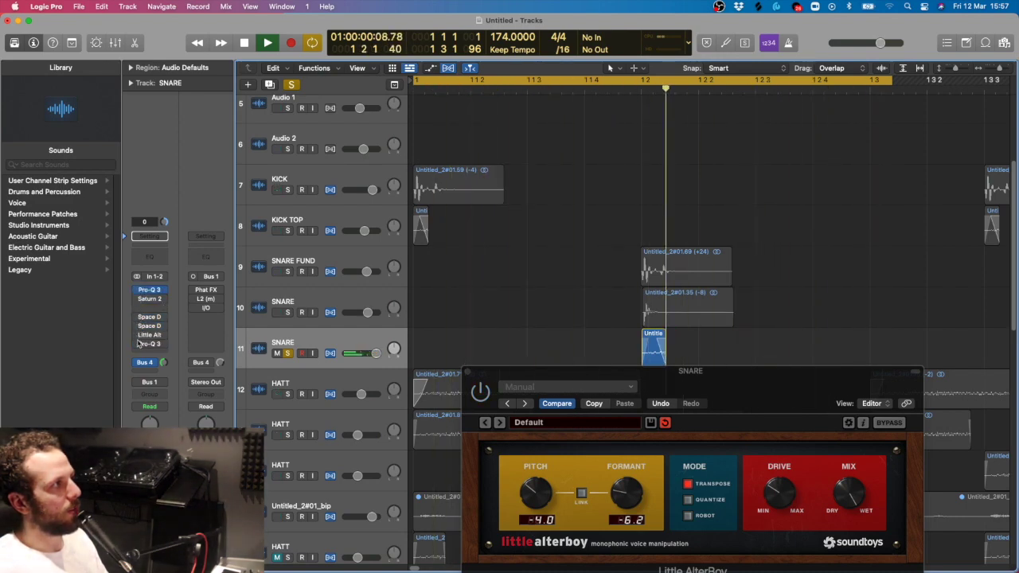
pyautogui.press('space')
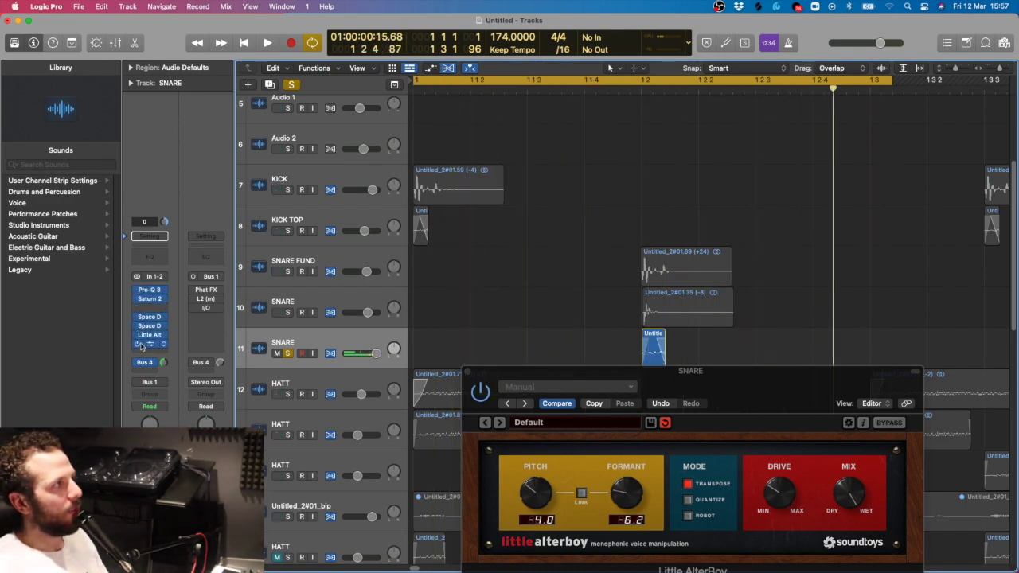
pyautogui.press('space')
pyautogui.moveTo(466, 376); pyautogui.dragTo(429, 270)
pyautogui.press('space')
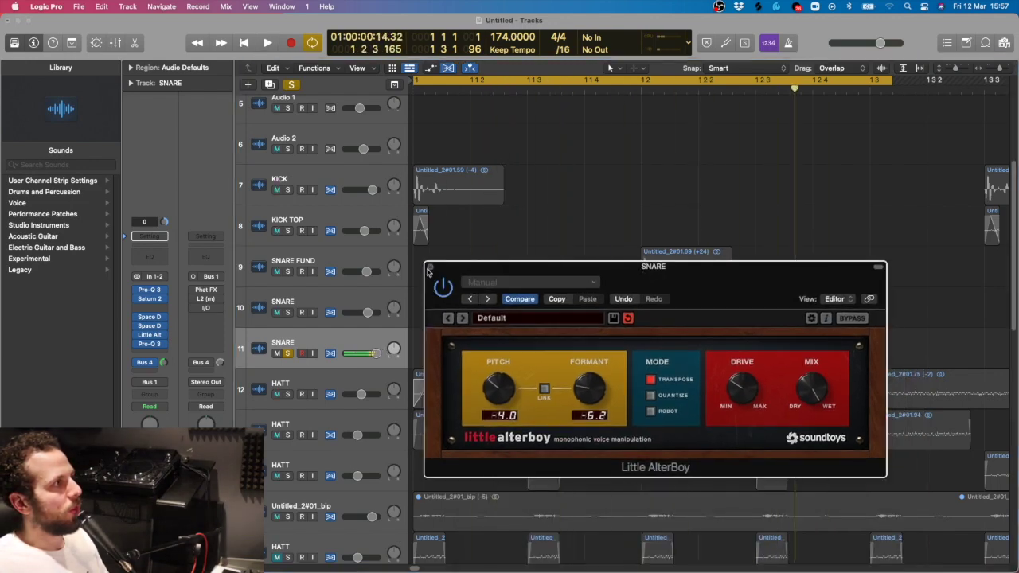
pyautogui.click(430, 268)
# Solo all the kick and snare tracks again, extend the cycle range's end to bar 2, and play the pattern.
pyautogui.moveTo(290, 352); pyautogui.dragTo(288, 189)
pyautogui.press('space')
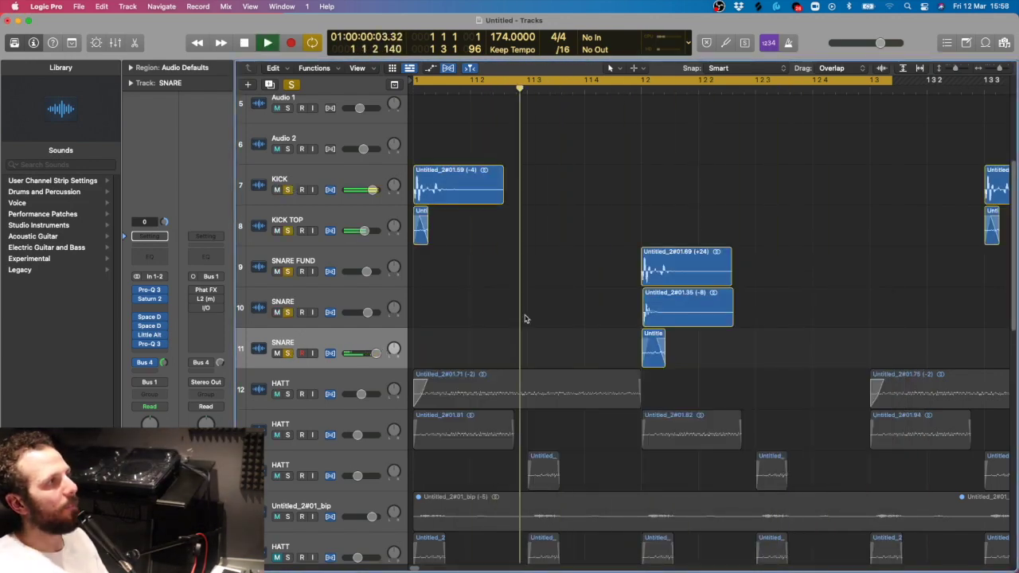
pyautogui.press('super+Left')
pyautogui.press('space')
pyautogui.press('super+Left')
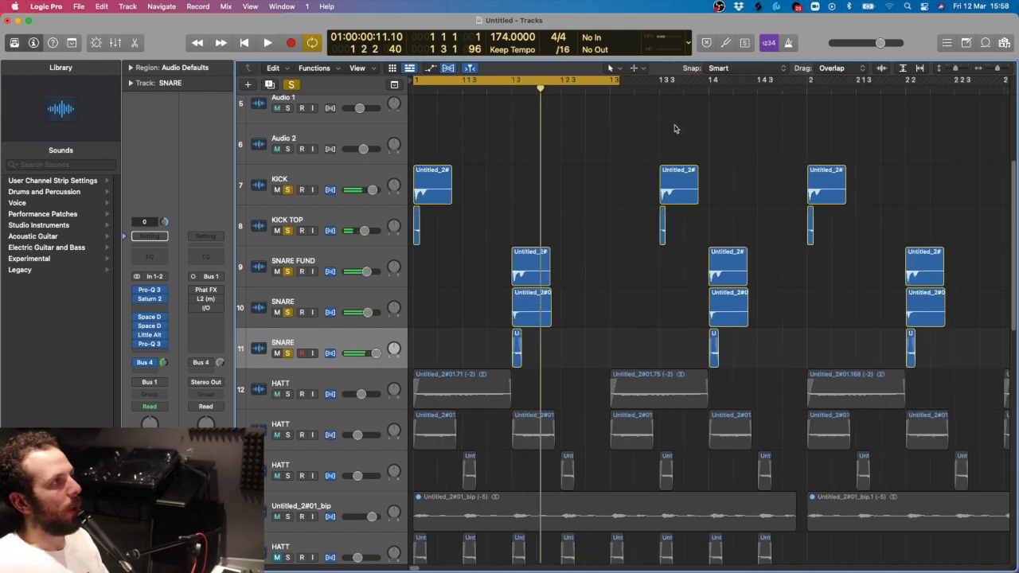
pyautogui.moveTo(623, 87); pyautogui.dragTo(779, 144)
pyautogui.press('space')
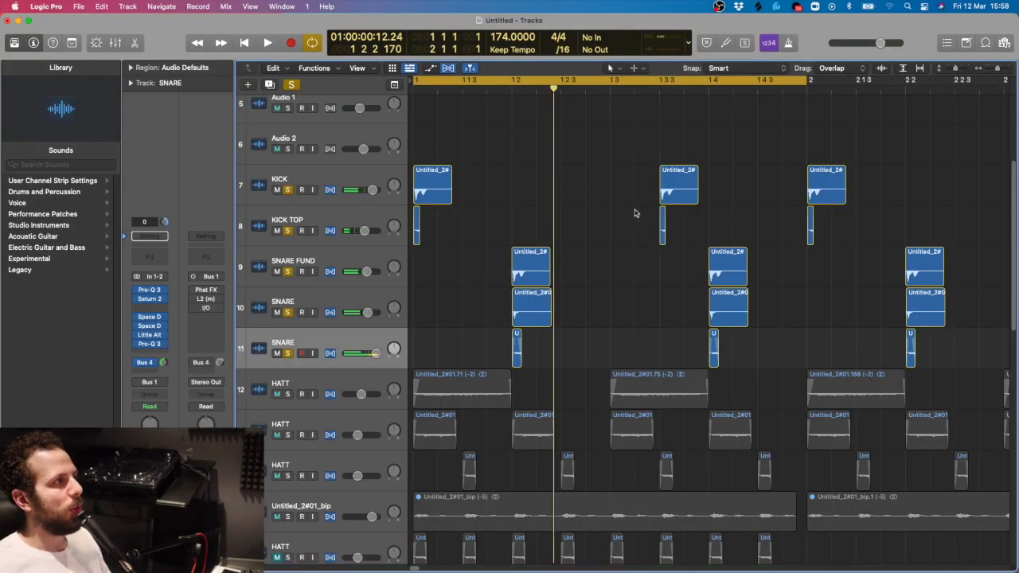
# Switch the solo exclusively to the HATT on track 12 and play it.
pyautogui.keyDown('alt'); pyautogui.click(287, 394); pyautogui.keyUp('alt')
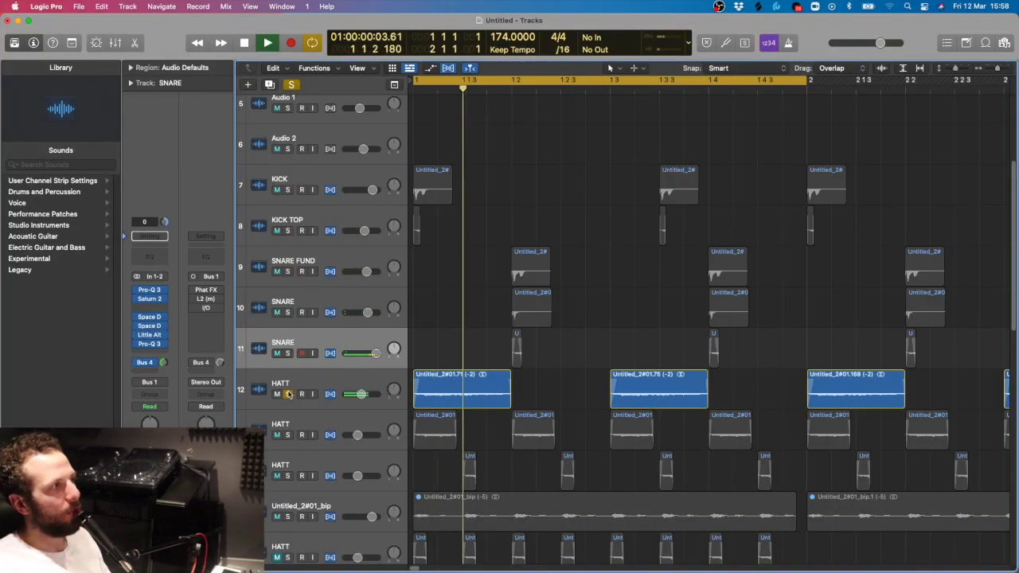
pyautogui.press('super+Right')
pyautogui.scroll(-2, 562, 358)
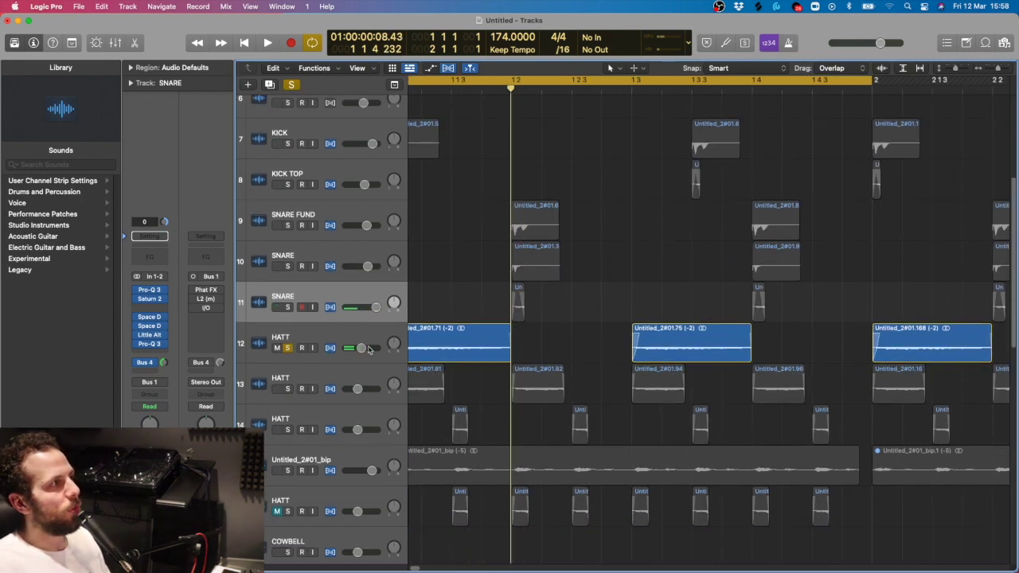
# Duplicate HATT track 12, copy its first region to the new track, extend it to show more of the source sample, and play it without effects.
pyautogui.click(358, 334)
pyautogui.press('super+d')
pyautogui.scroll(-3, 523, 364)
pyautogui.keyDown('alt'); pyautogui.moveTo(467, 257); pyautogui.dragTo(498, 294); pyautogui.keyUp('alt')
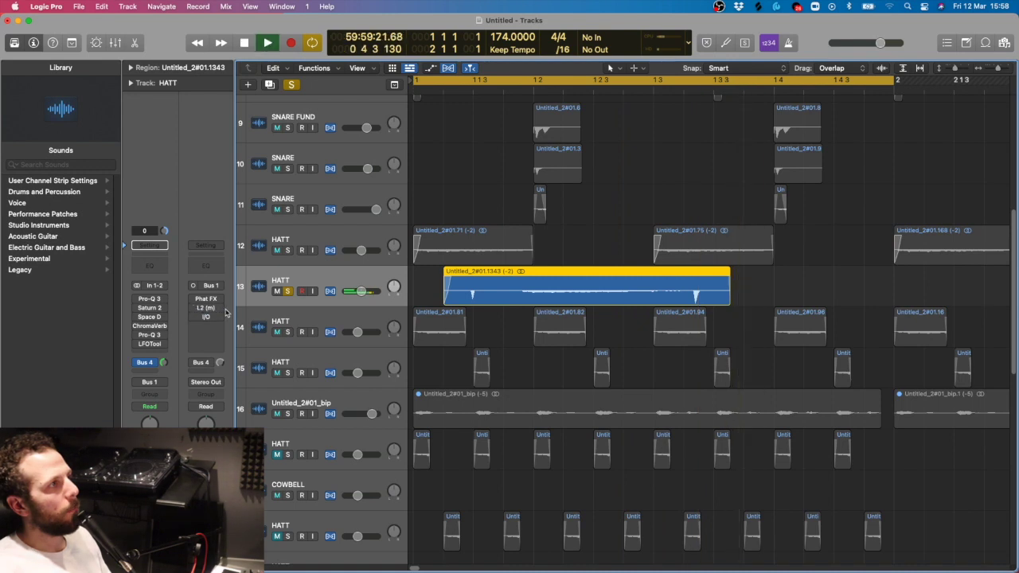
pyautogui.press('space')
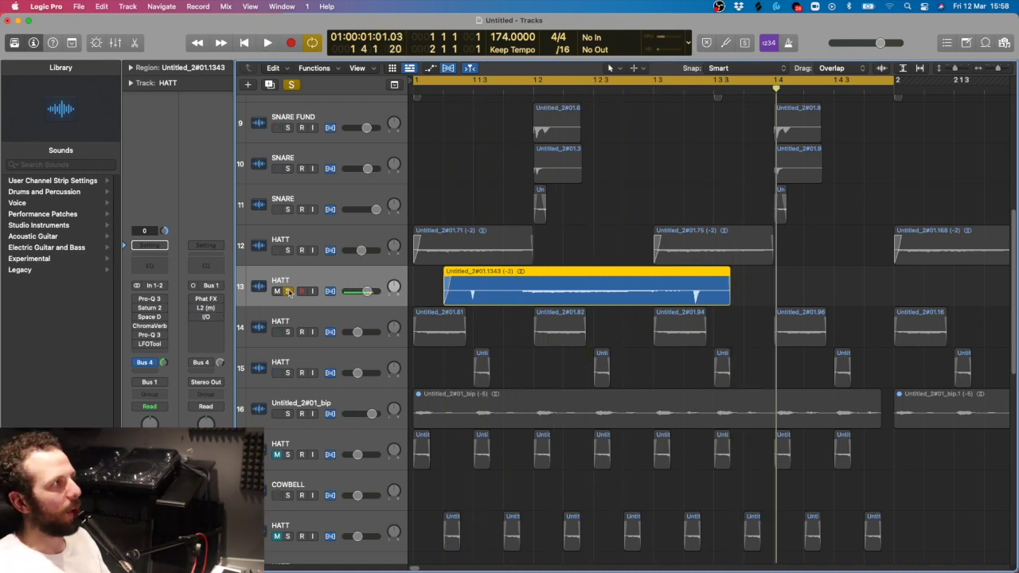
# Unsolo and mute the duplicate HATT on track 13, and solo and play the original HATT on track 12.
pyautogui.click(288, 291)
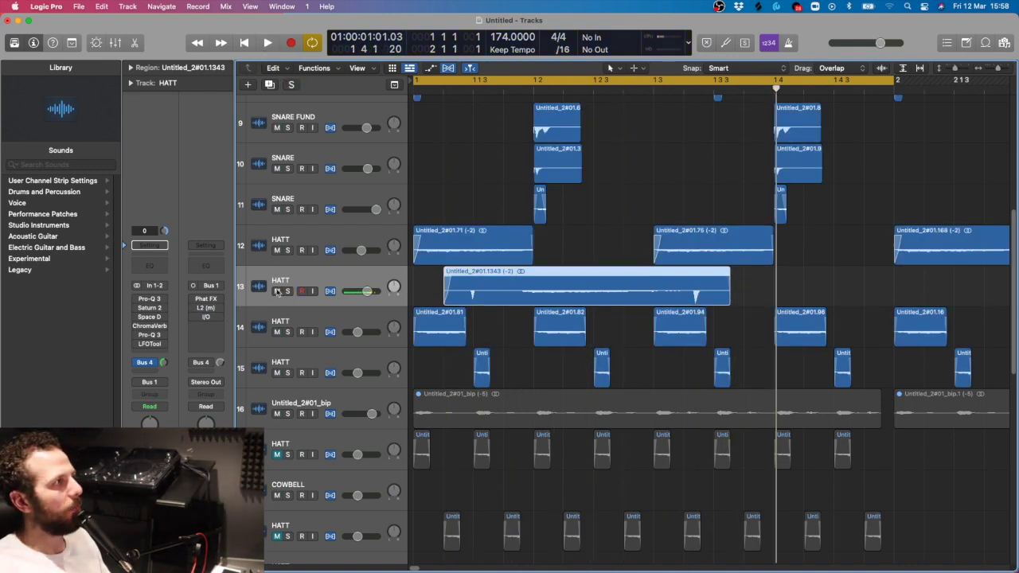
pyautogui.click(277, 291)
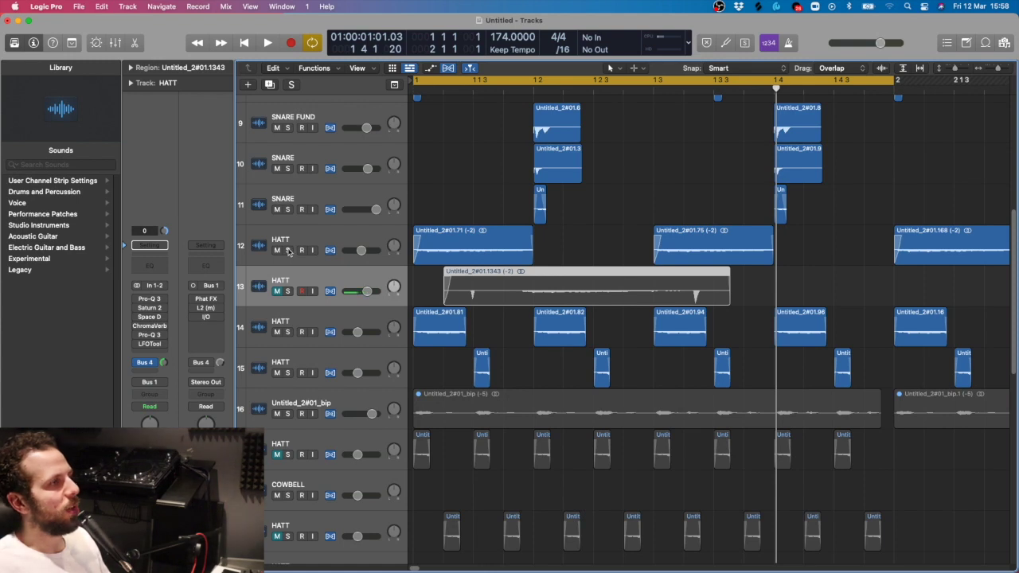
pyautogui.click(288, 251)
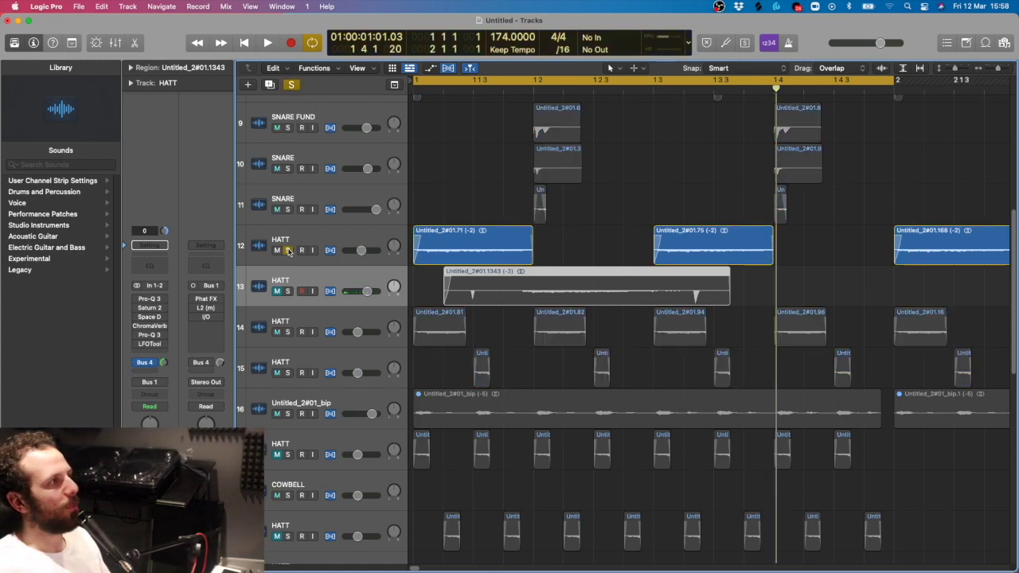
pyautogui.click(336, 239)
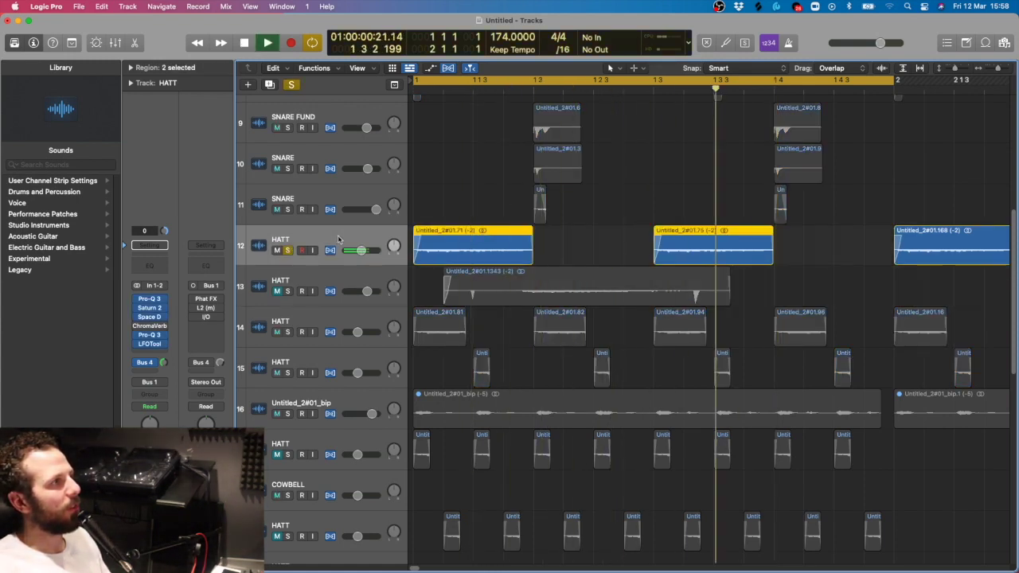
pyautogui.press('space')
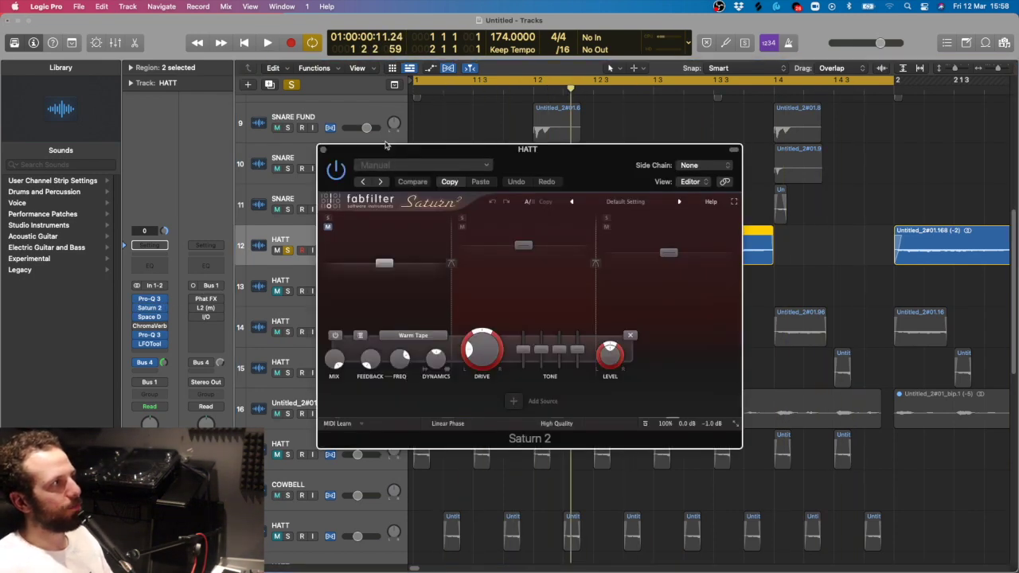
# Inspect the Saturn 2 saturation and the second Pro-Q 3 equalizer curve on HATT track 12.
pyautogui.click(323, 150)
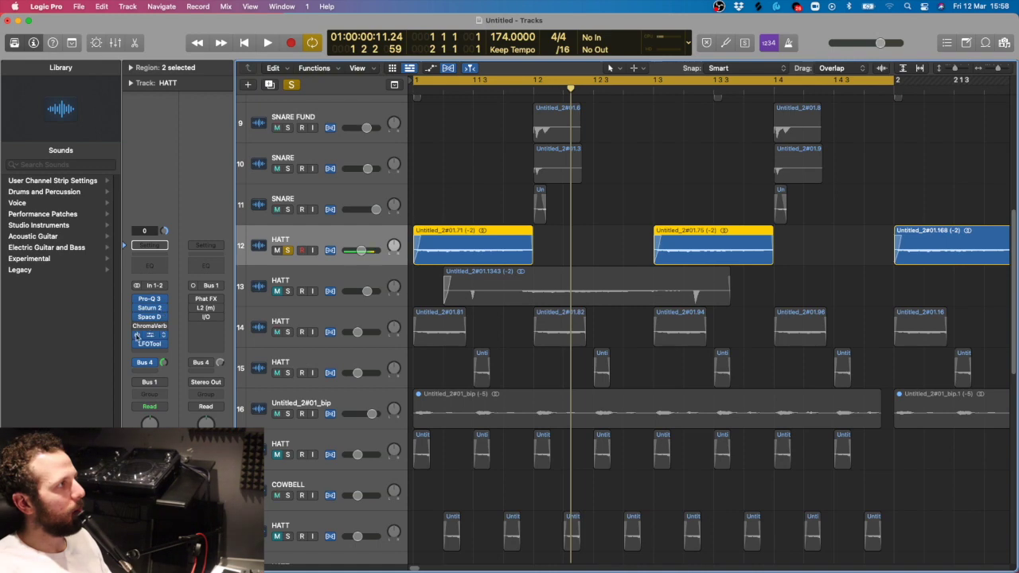
pyautogui.click(140, 338)
pyautogui.moveTo(725, 175); pyautogui.dragTo(688, 168)
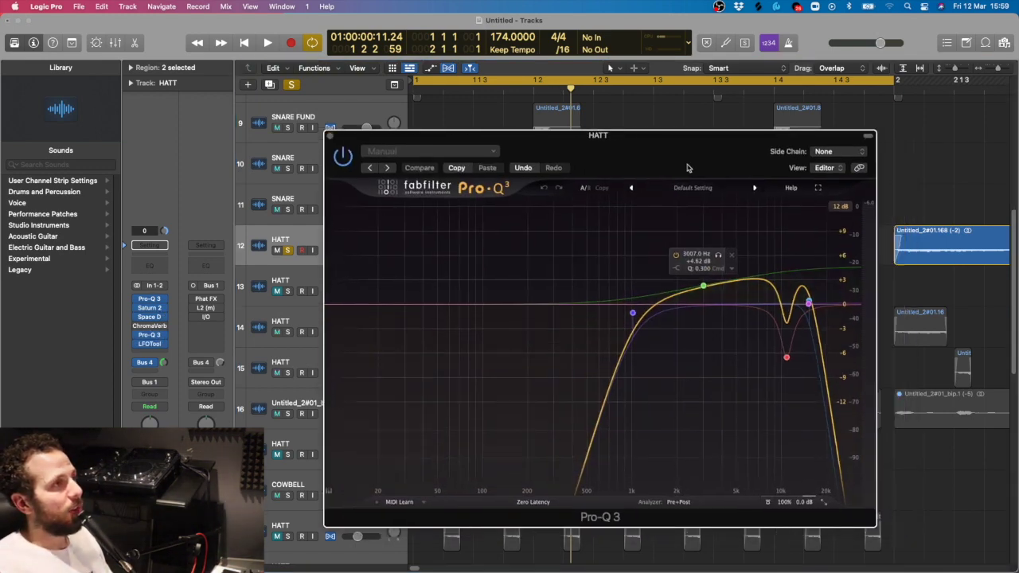
# Close the equalizer on HATT track 12 and inspect its LFOTool volume curve during playback.
pyautogui.click(329, 138)
pyautogui.click(149, 344)
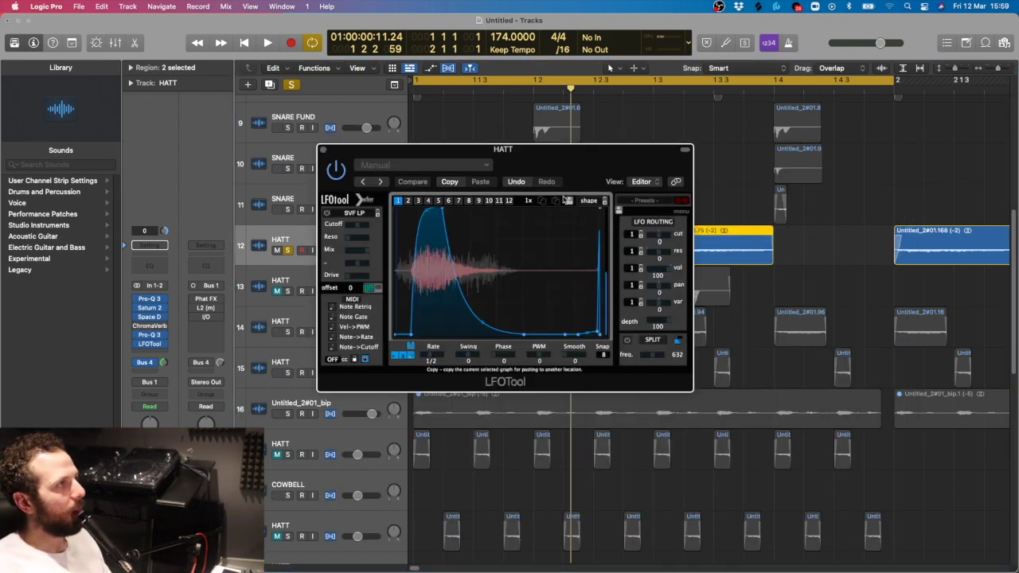
pyautogui.moveTo(570, 168); pyautogui.dragTo(795, 216)
pyautogui.press('space')
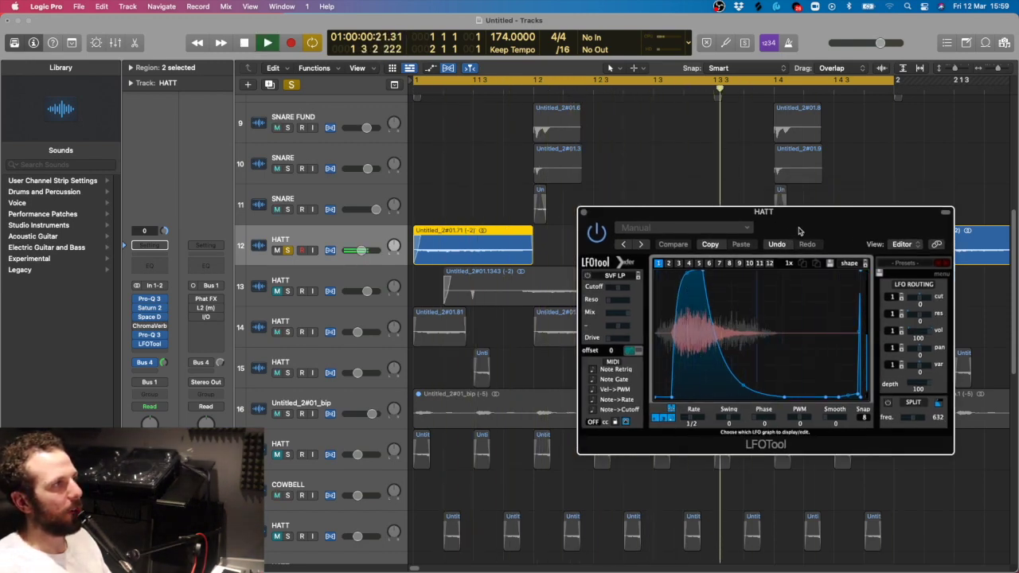
pyautogui.moveTo(800, 229); pyautogui.dragTo(784, 231)
pyautogui.press('space')
pyautogui.click(566, 214)
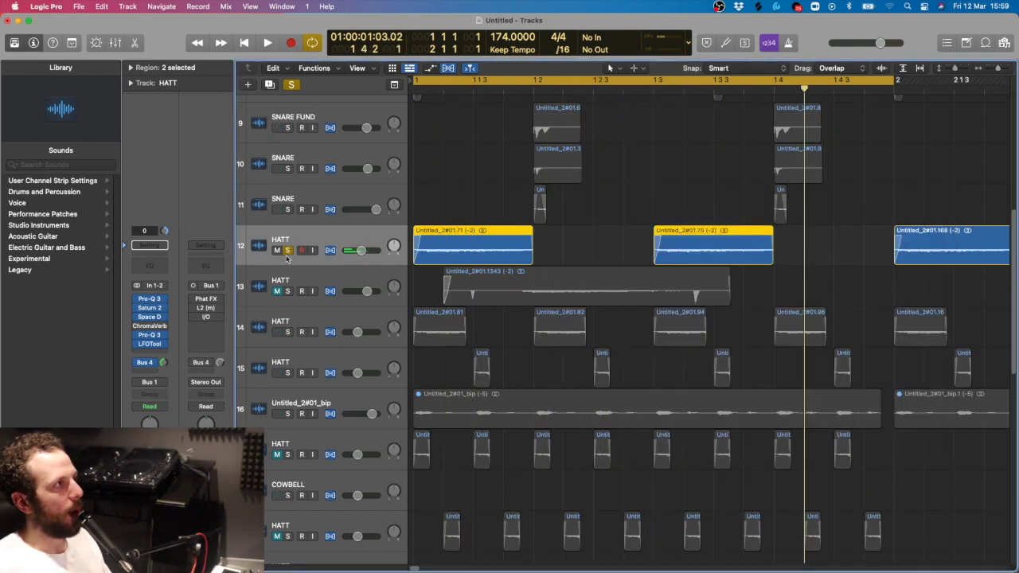
# Replace the single HATT solo with a solo of tracks 7 to 12, from KICK through HATT, and play them together.
pyautogui.click(287, 251)
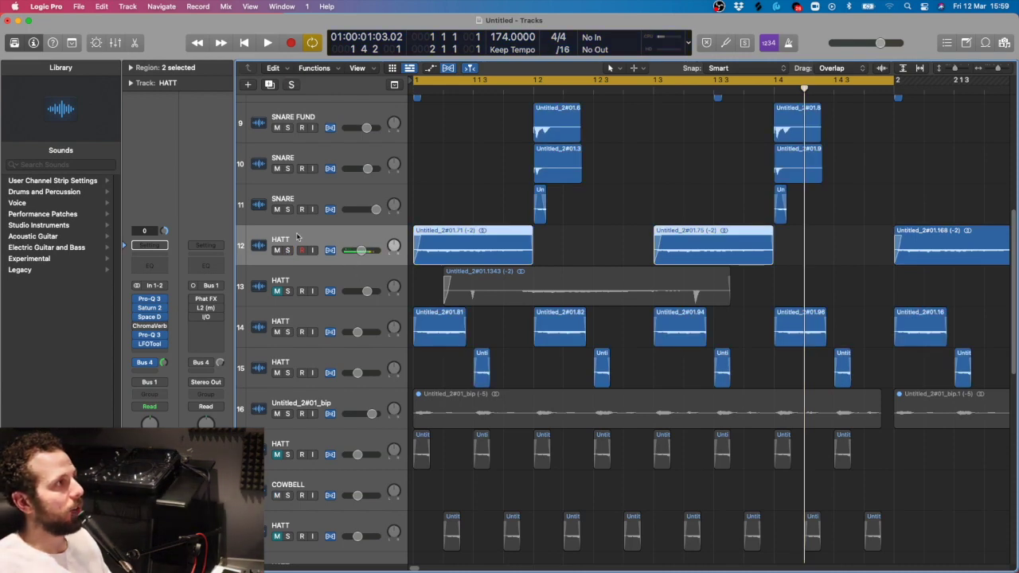
pyautogui.scroll(5, 299, 215)
pyautogui.moveTo(287, 144); pyautogui.dragTo(290, 346)
pyautogui.press('space')
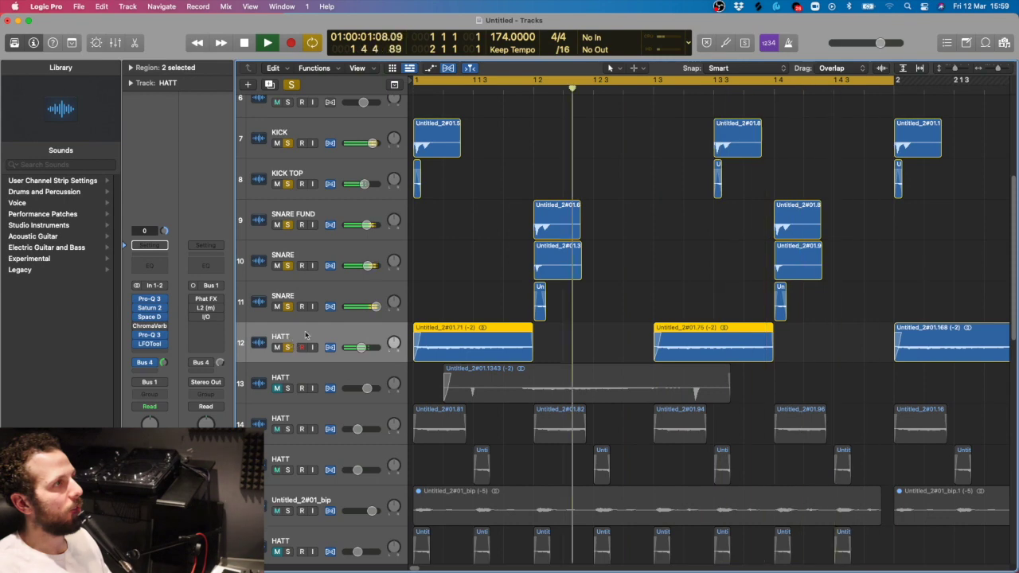
pyautogui.press('space')
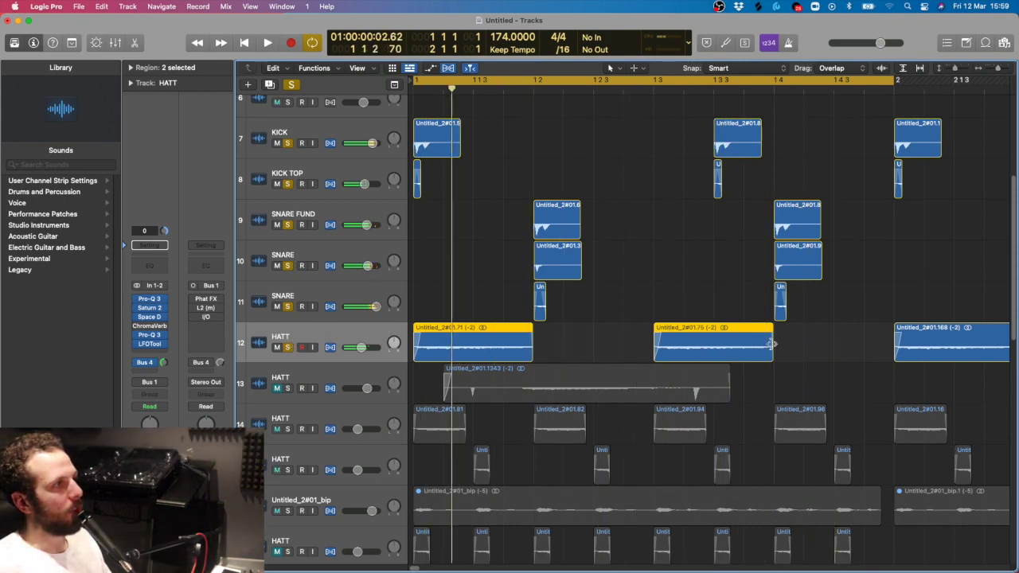
# Examine the region parameters, such as transpose and fades, of the selected HATT regions on track 12, and clear the selection.
pyautogui.click(130, 67)
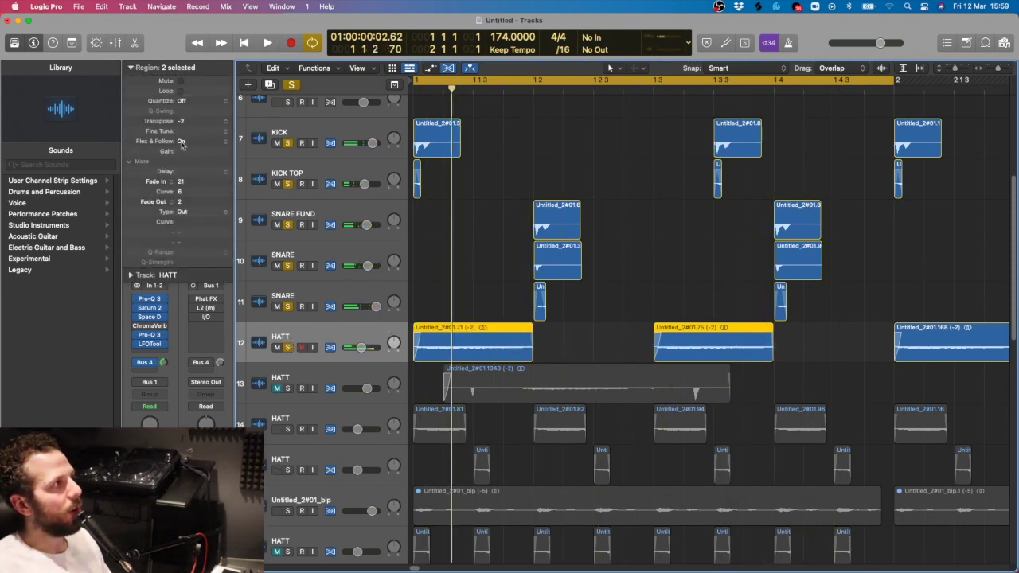
pyautogui.click(587, 334)
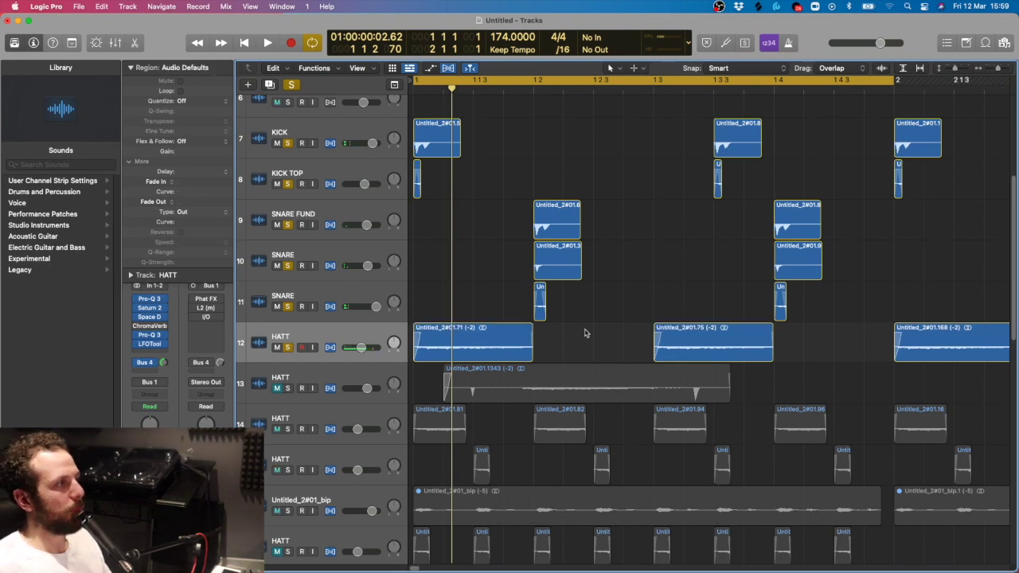
# Add the HATT on track 14 to the soloed drum layers and play them together.
pyautogui.scroll(-2, 525, 382)
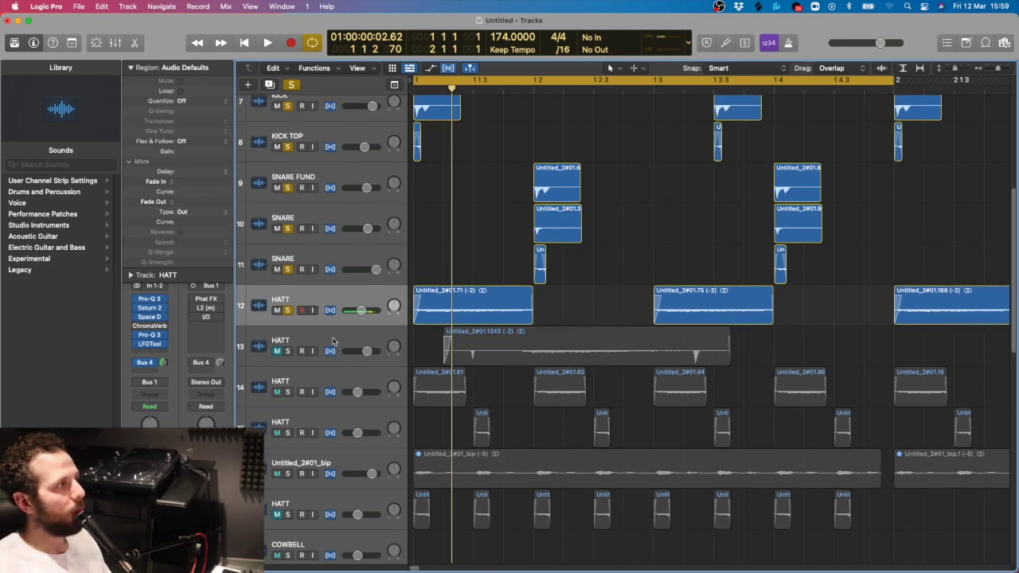
pyautogui.click(288, 393)
pyautogui.press('space')
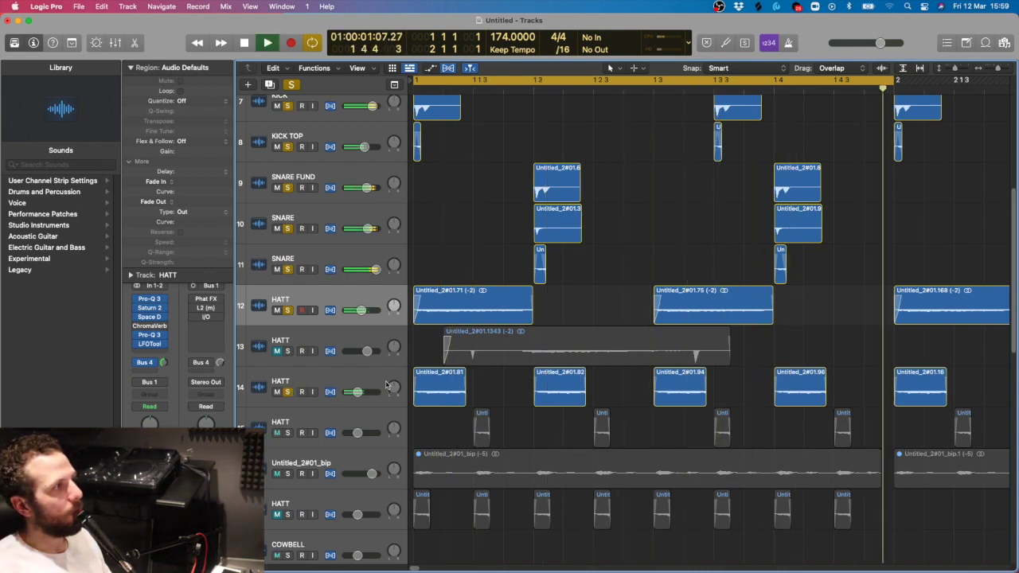
pyautogui.scroll(-1, 343, 347)
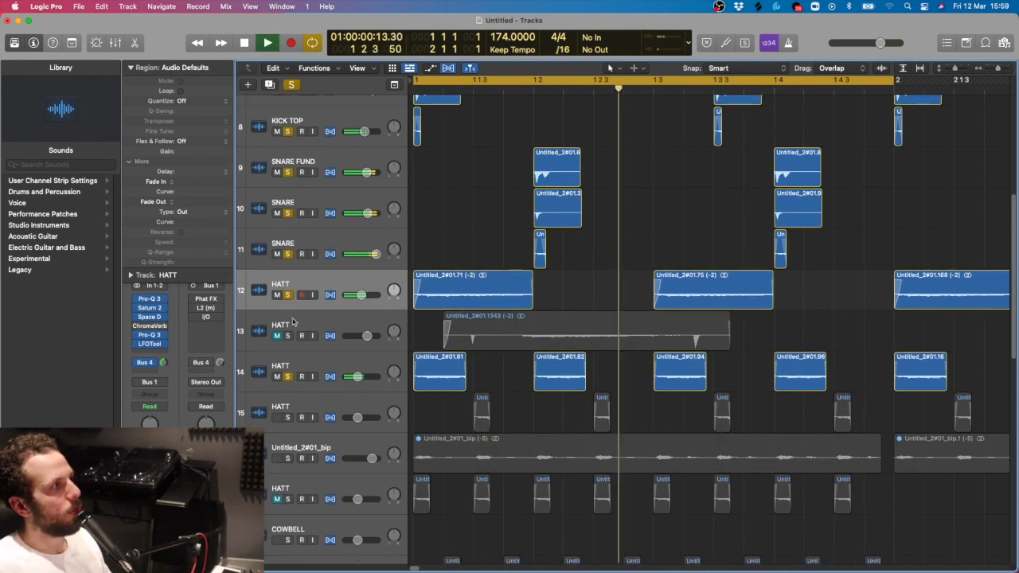
pyautogui.press('space')
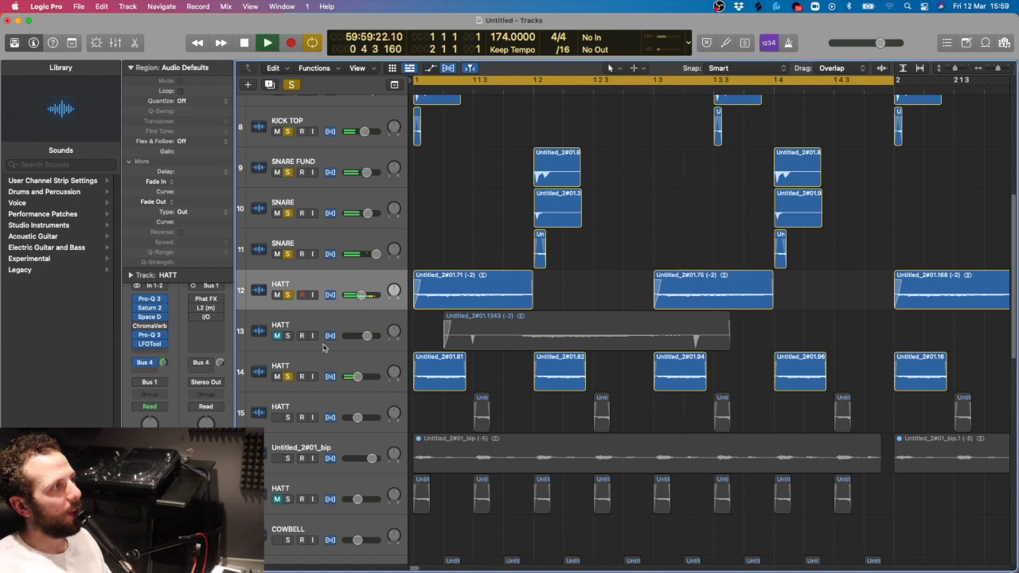
# Unsolo the HATT on track 12 briefly to hear the loop without it, and solo it again.
pyautogui.click(287, 295)
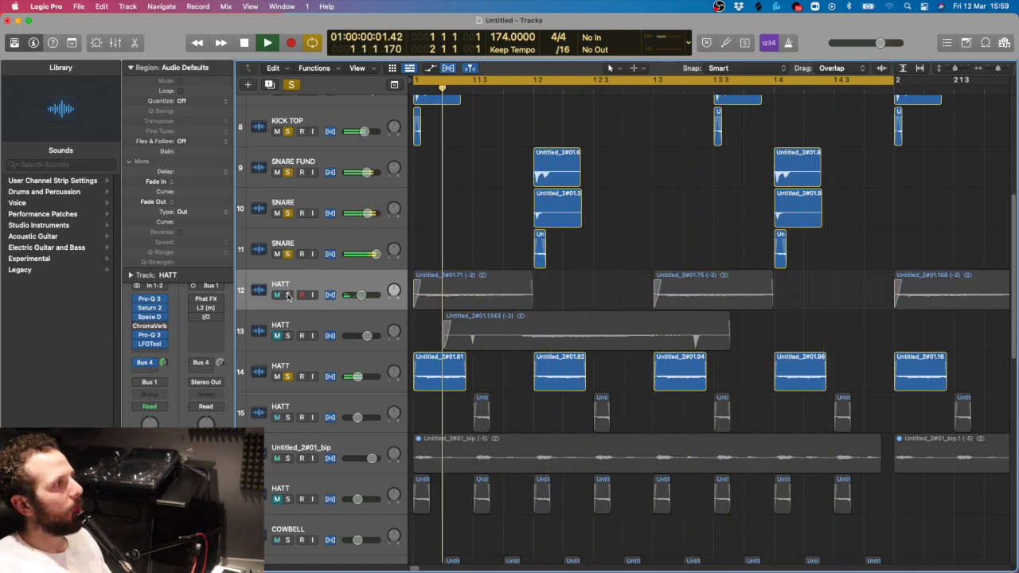
pyautogui.press('space')
pyautogui.click(287, 295)
# Inspect the first LFOTool curve on HATT track 14 while playing the soloed layers.
pyautogui.click(278, 368)
pyautogui.click(149, 334)
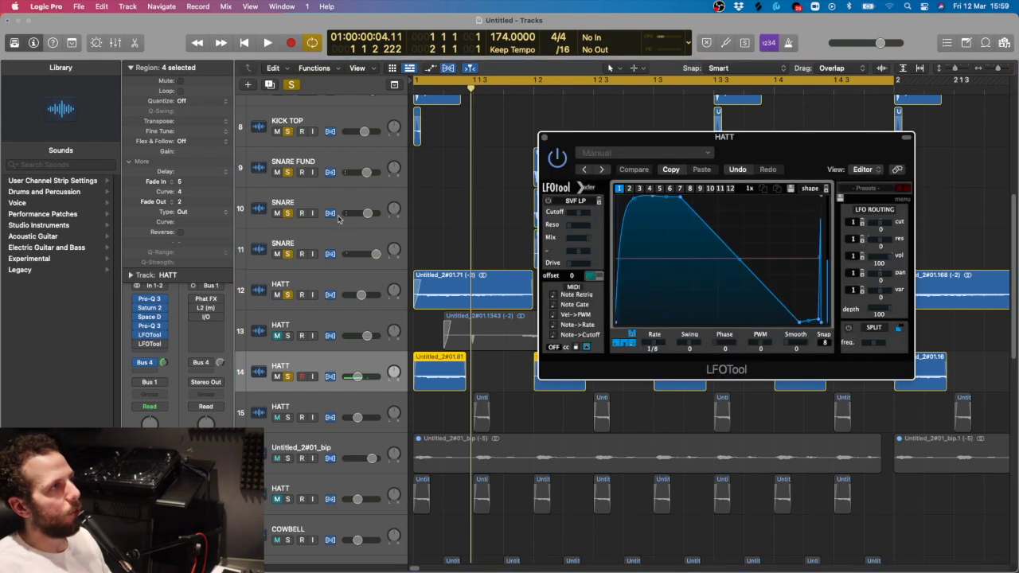
pyautogui.moveTo(796, 157); pyautogui.dragTo(815, 156)
pyautogui.press('space')
pyautogui.press('space')
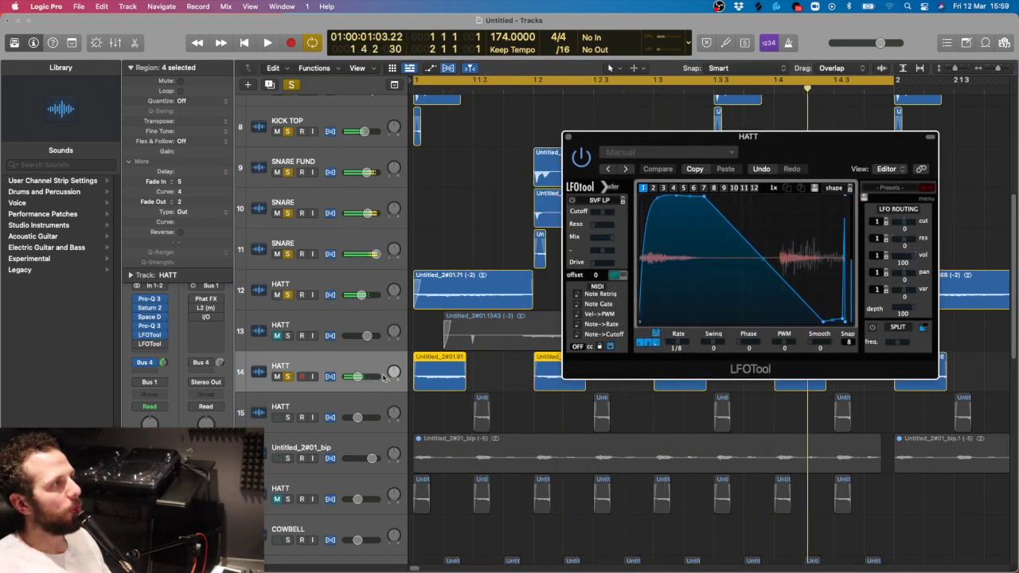
# Add the HATT on track 15 to the soloed layers, play the loop, and close the LFOTool window.
pyautogui.click(277, 417)
pyautogui.click(371, 404)
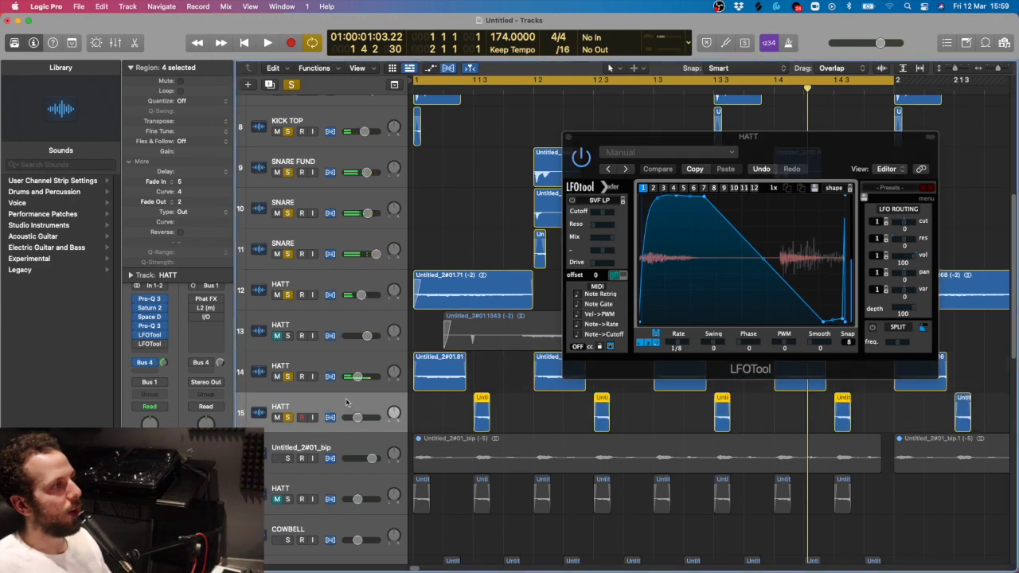
pyautogui.press('space')
pyautogui.moveTo(567, 143); pyautogui.dragTo(555, 143)
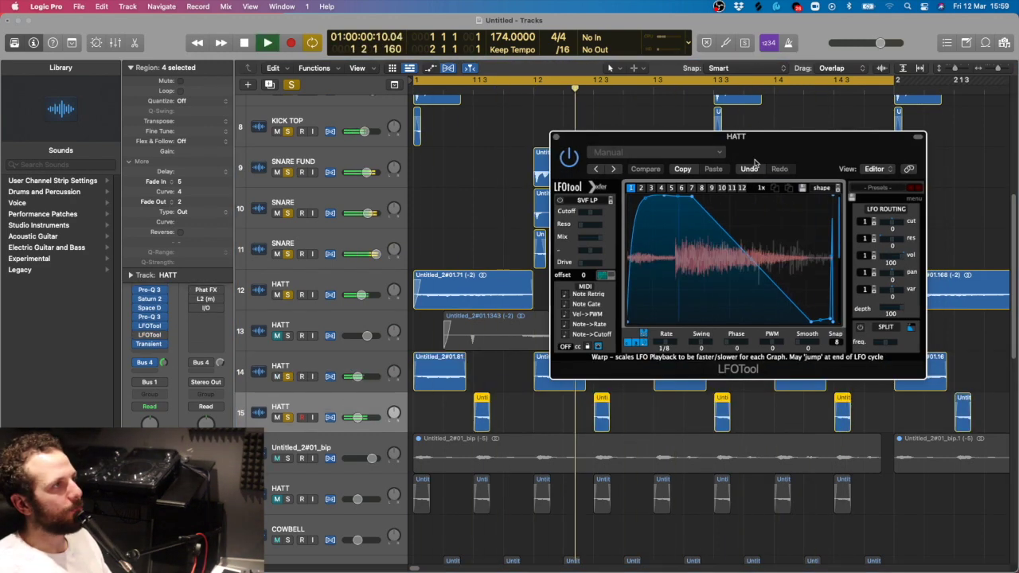
pyautogui.press('space')
pyautogui.click(556, 137)
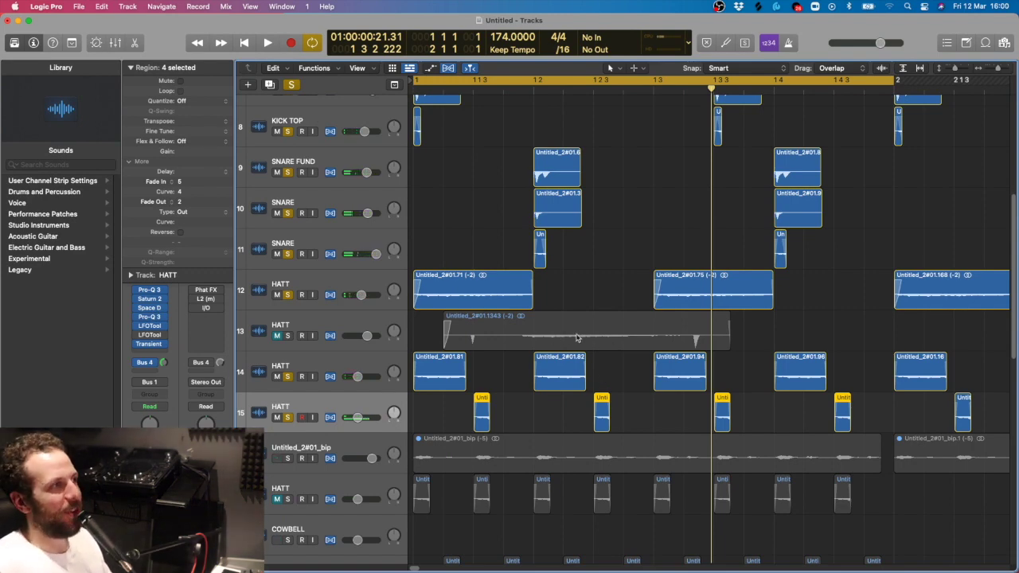
# Inspect the Transient Master plug-in on HATT track 15, close it, and play the soloed layers.
pyautogui.click(145, 345)
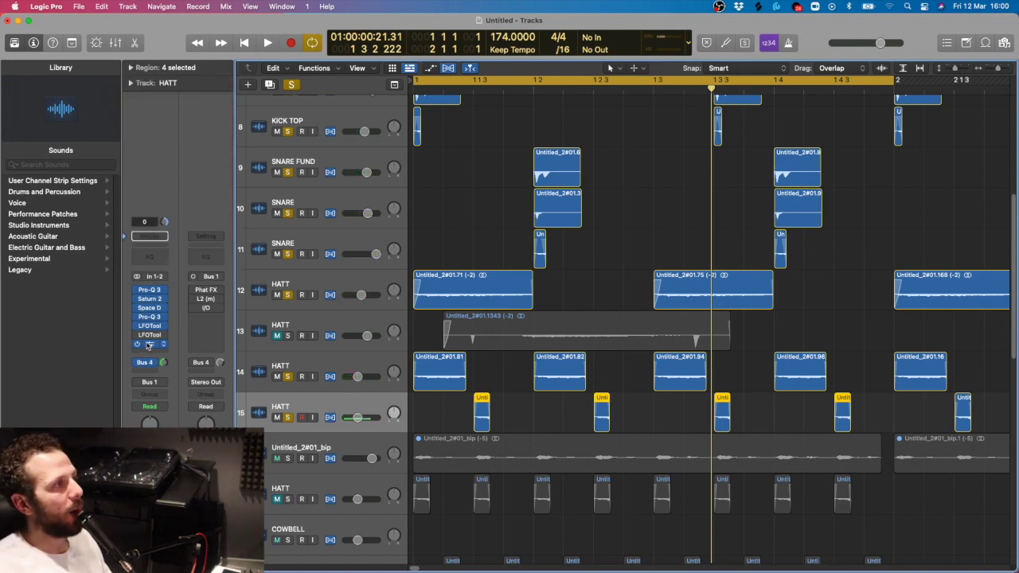
pyautogui.click(149, 344)
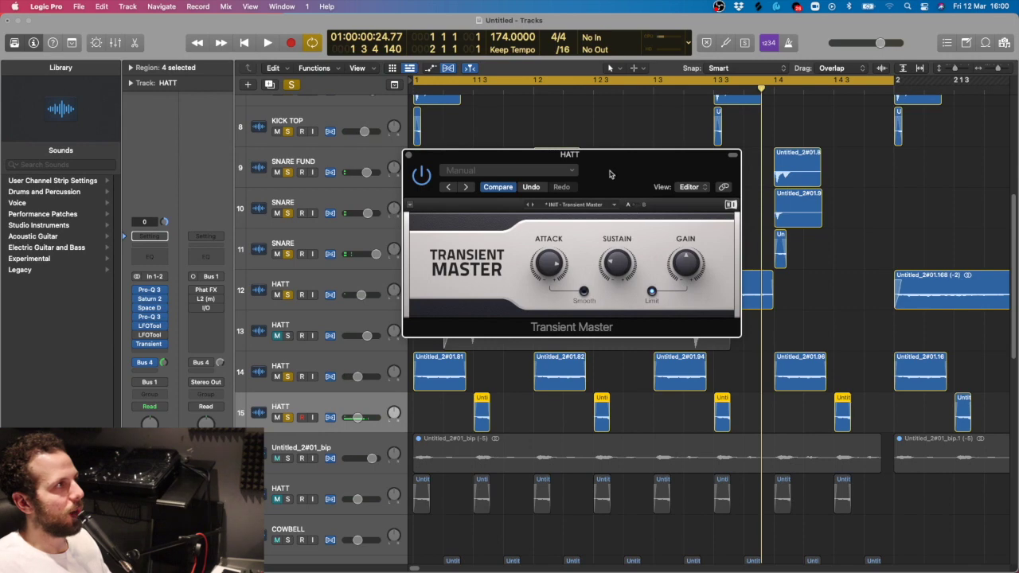
pyautogui.press('super+w')
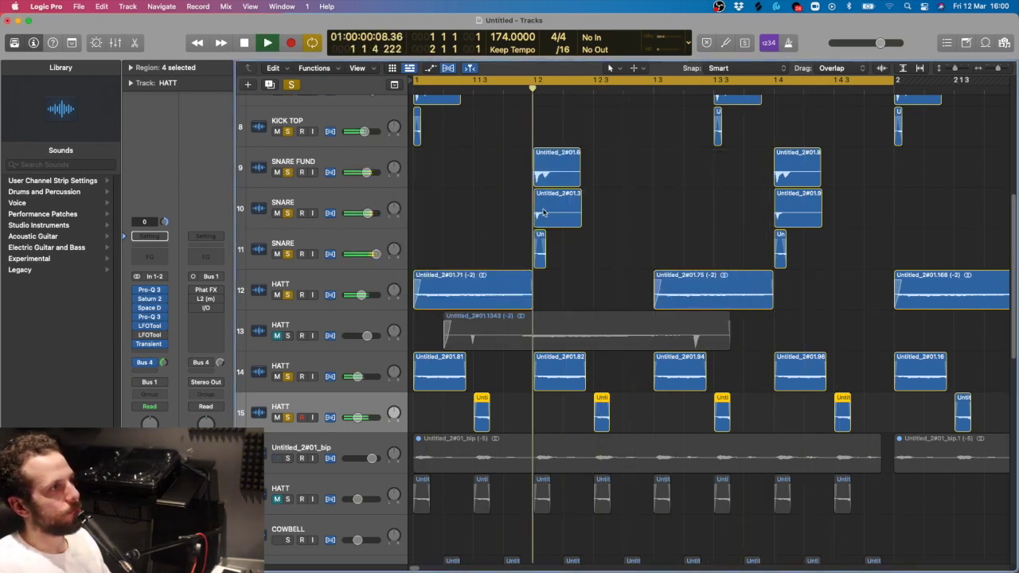
pyautogui.press('space')
# Solo the Untitled_2#01_bip loop on track 16 along with the other drum layers and play it.
pyautogui.scroll(-1, 320, 324)
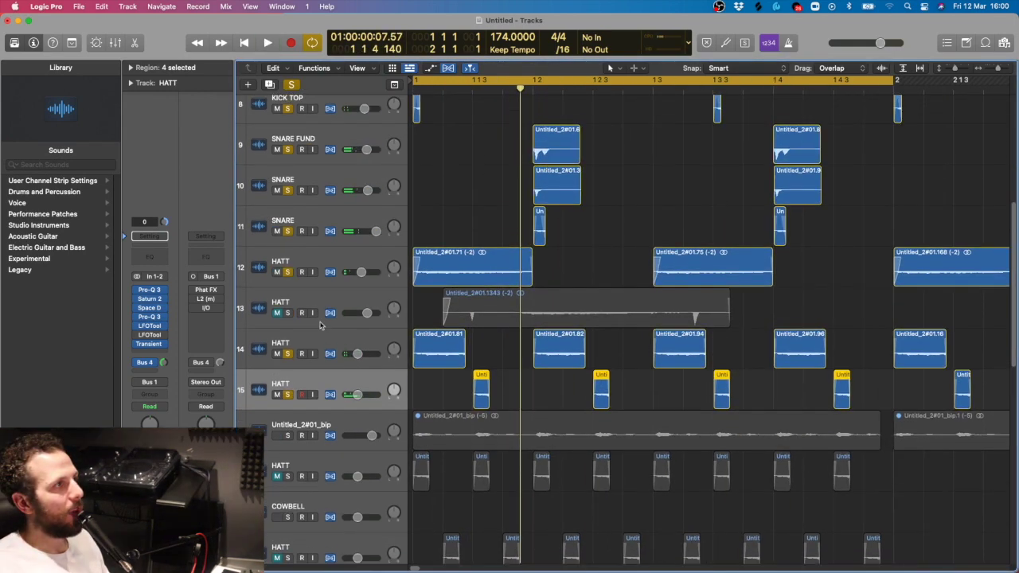
pyautogui.scroll(-1, 320, 324)
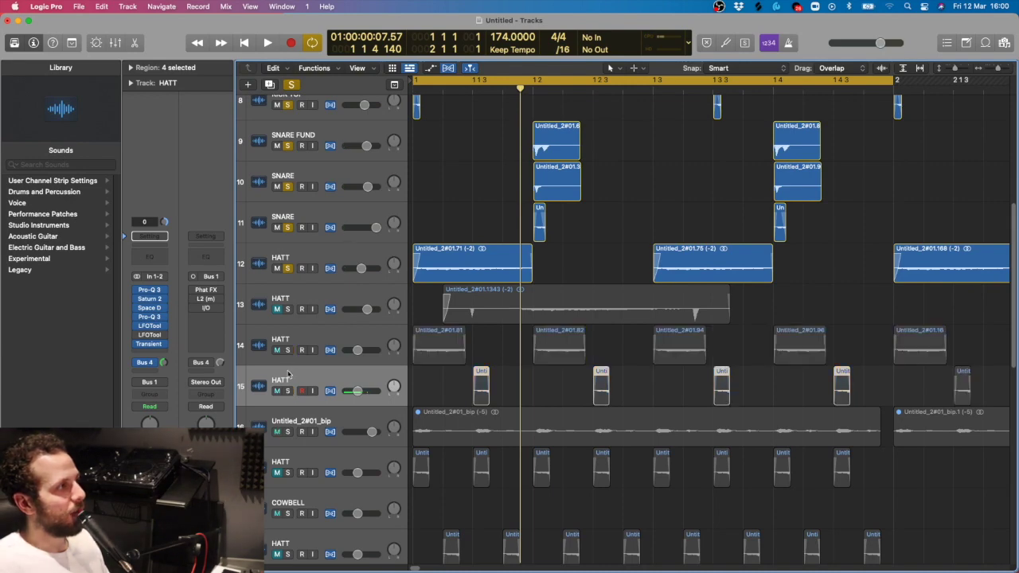
pyautogui.scroll(-2, 442, 378)
pyautogui.click(496, 379)
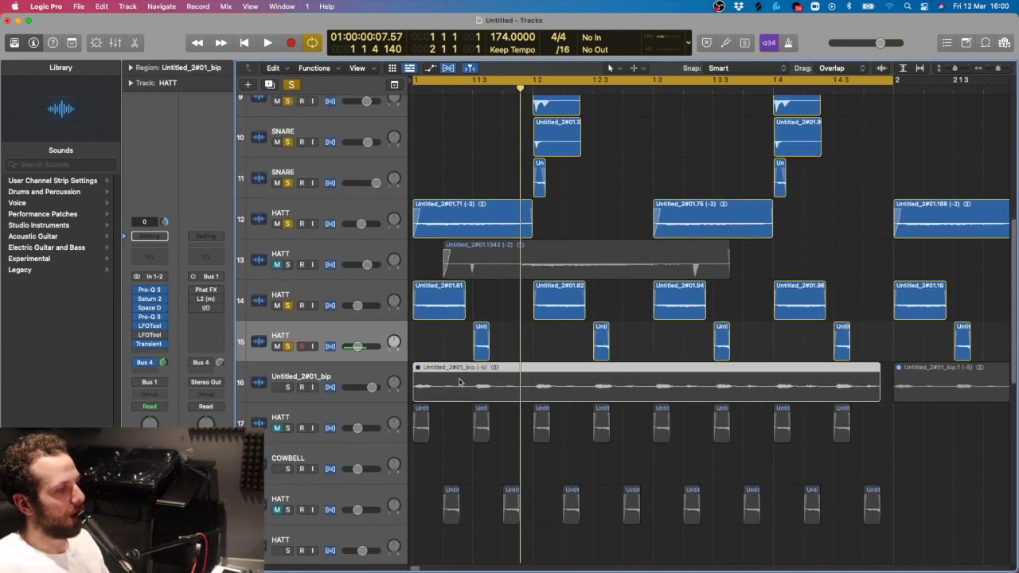
pyautogui.click(286, 388)
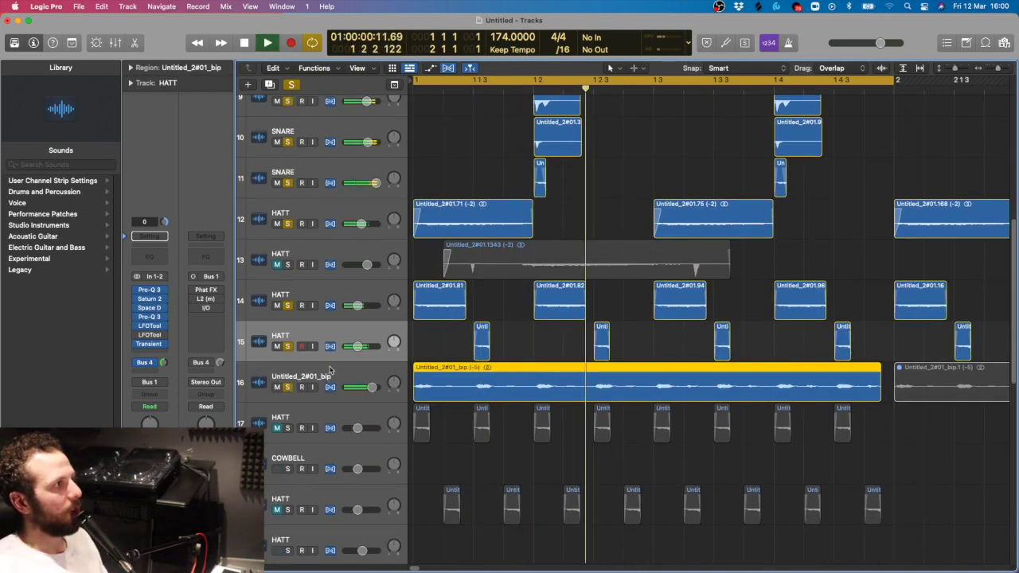
# Unsolo the HATTs on tracks 15, 14 and 12 to hear the bip loop with only the kicks and snares.
pyautogui.click(289, 347)
pyautogui.click(288, 306)
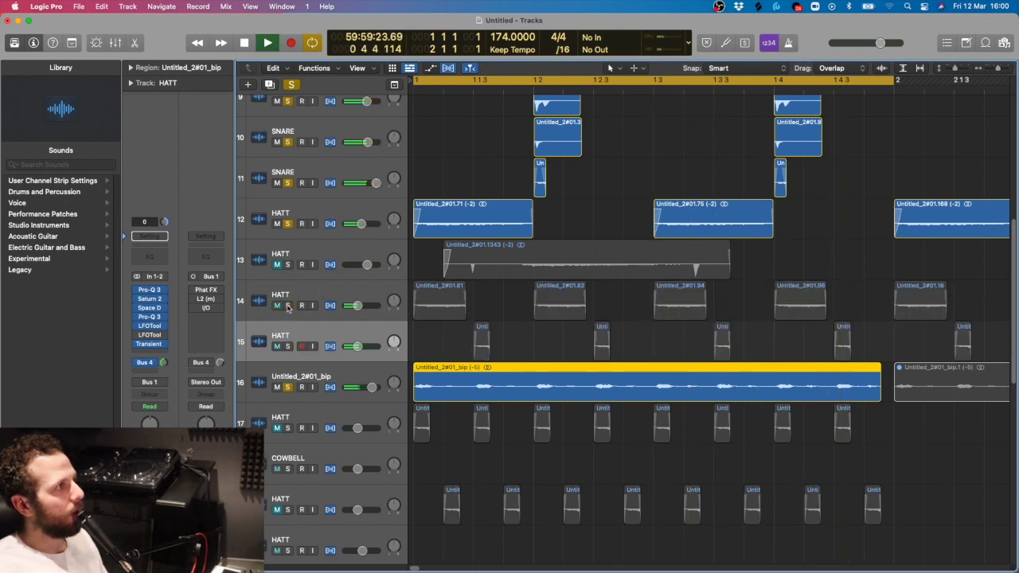
pyautogui.click(288, 223)
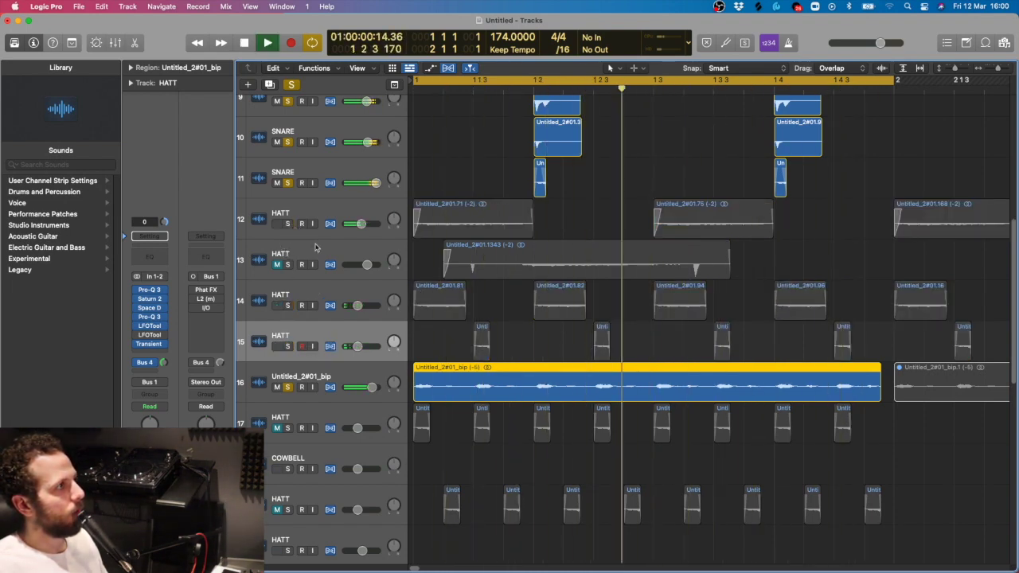
pyautogui.press('space')
# Select the Untitled_2#01_bip track to show its channel strip, and remove its solo.
pyautogui.click(333, 371)
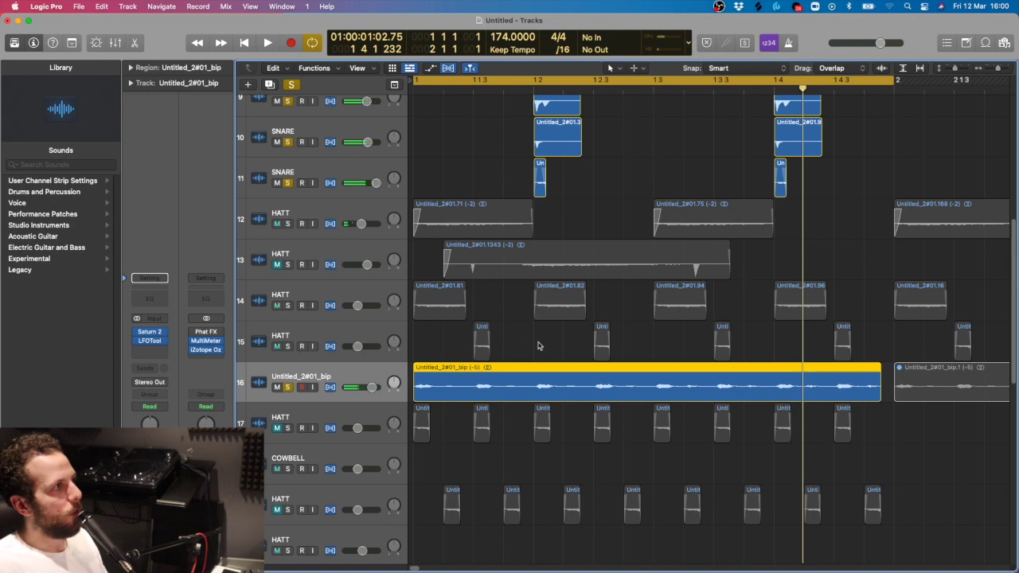
pyautogui.scroll(-1, 432, 385)
pyautogui.click(479, 333)
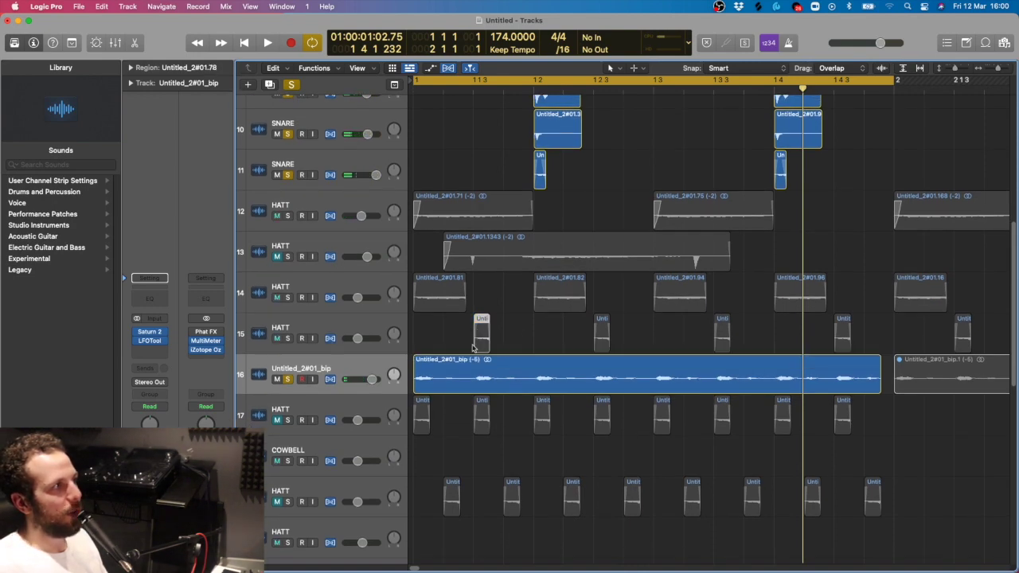
pyautogui.click(288, 379)
# Solo the HATTs on tracks 17 and 19 with the kicks and snares and play them.
pyautogui.scroll(-3, 302, 394)
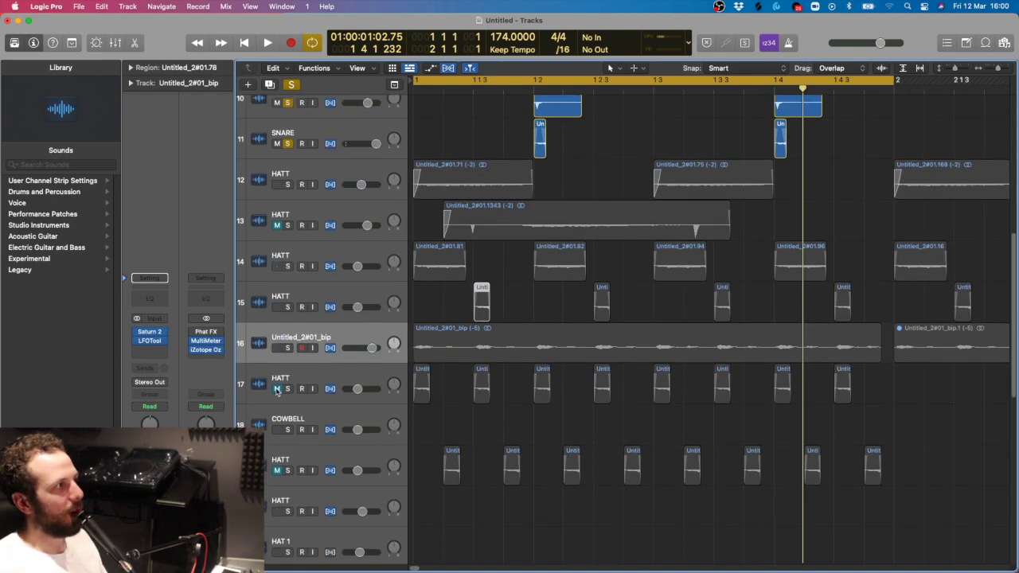
pyautogui.click(287, 389)
pyautogui.press('space')
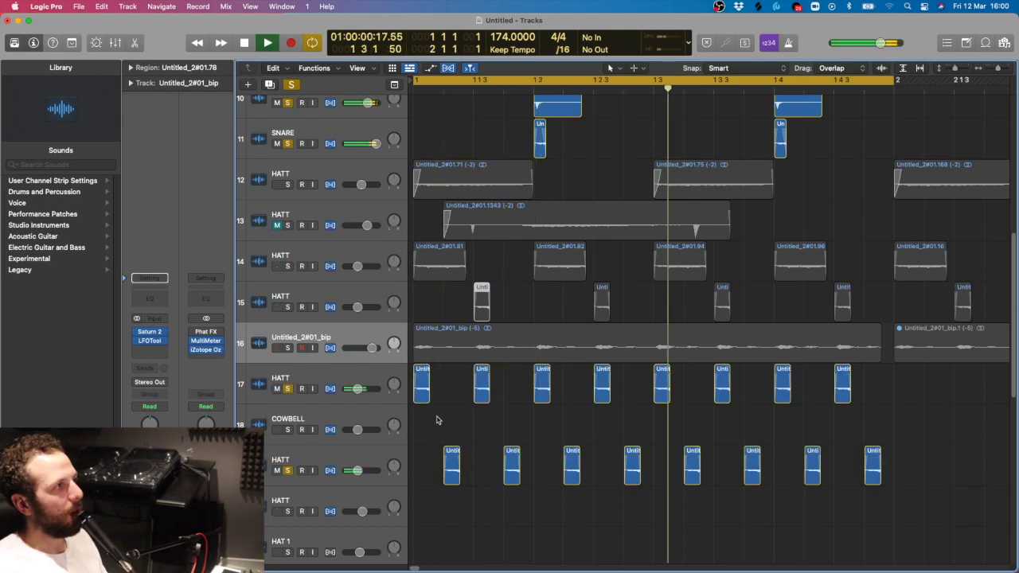
pyautogui.press('space')
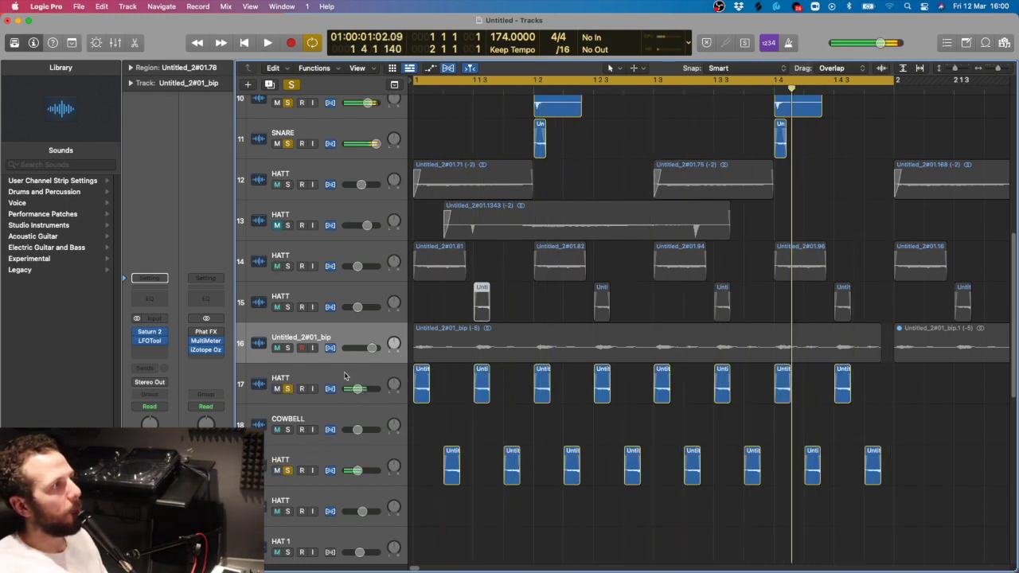
# Switch the solo from the HATTs on tracks 17 and 19 to the Untitled_2#01_bip loop on track 16 and play it.
pyautogui.press('Down')
pyautogui.click(346, 295)
pyautogui.press('Down')
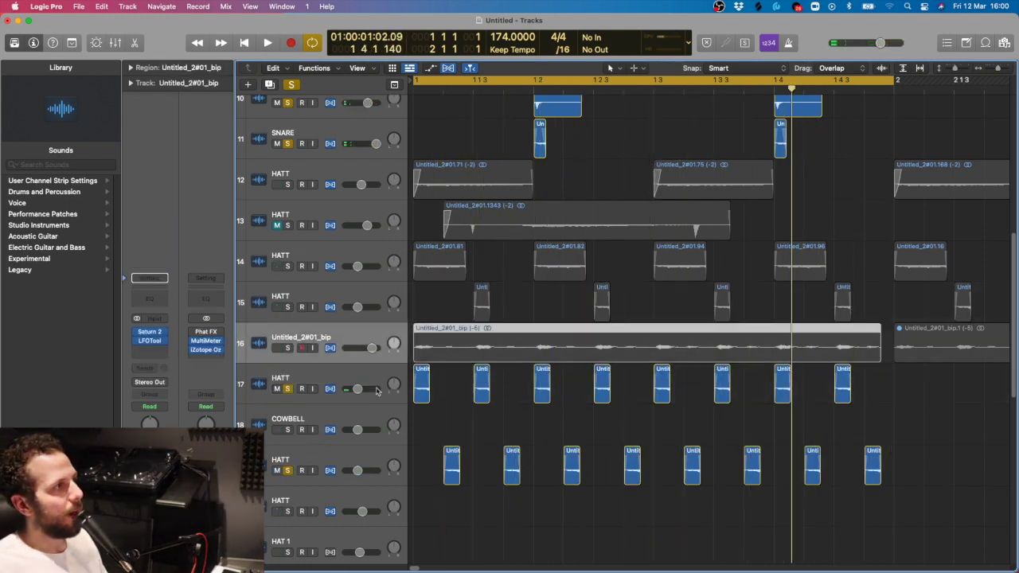
pyautogui.click(287, 388)
pyautogui.click(287, 470)
pyautogui.click(449, 440)
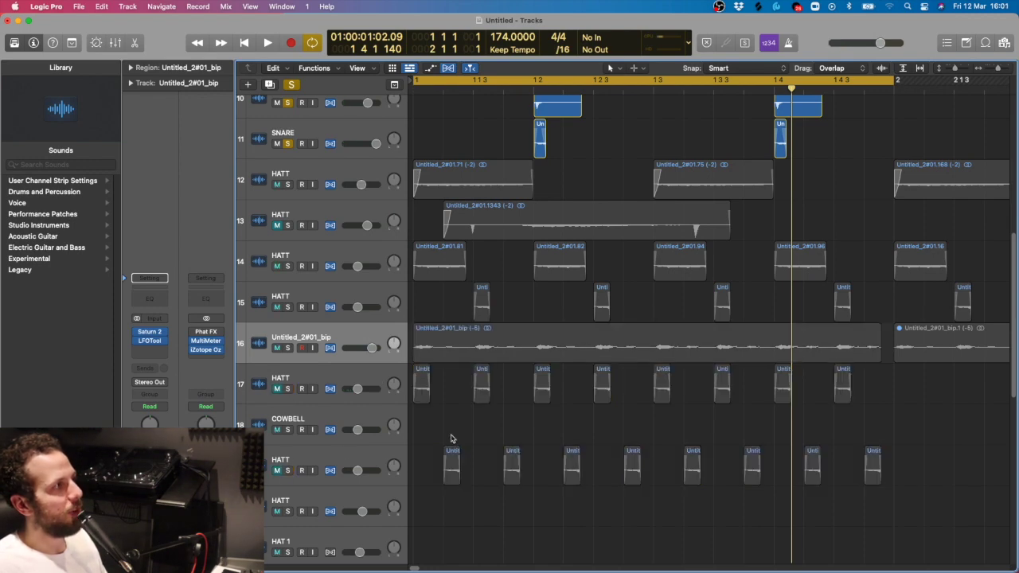
pyautogui.click(288, 348)
pyautogui.press('space')
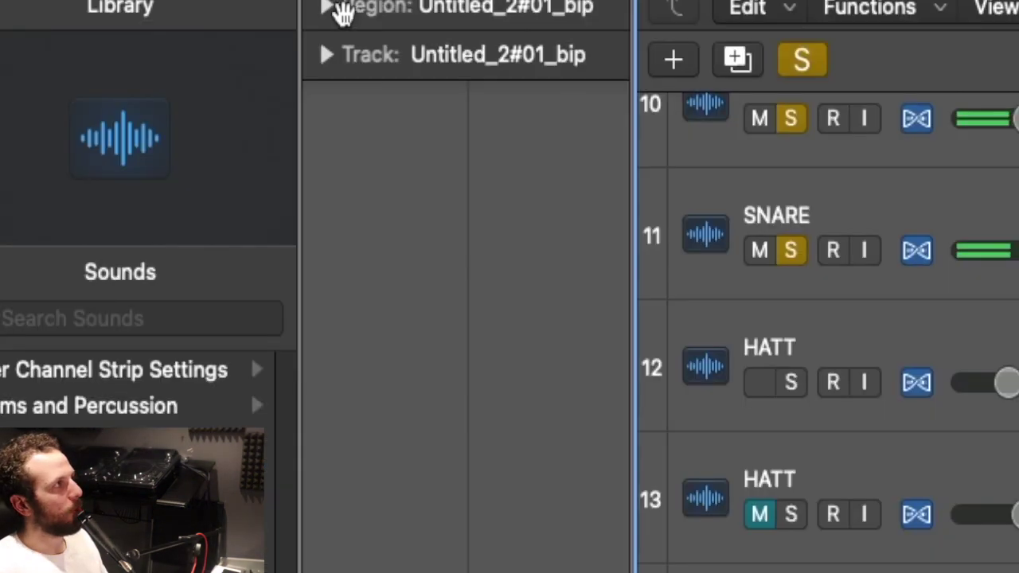
# Show the region parameters of the Untitled_2#01_bip loop to check its transpose, and stop playback.
pyautogui.click(341, 11)
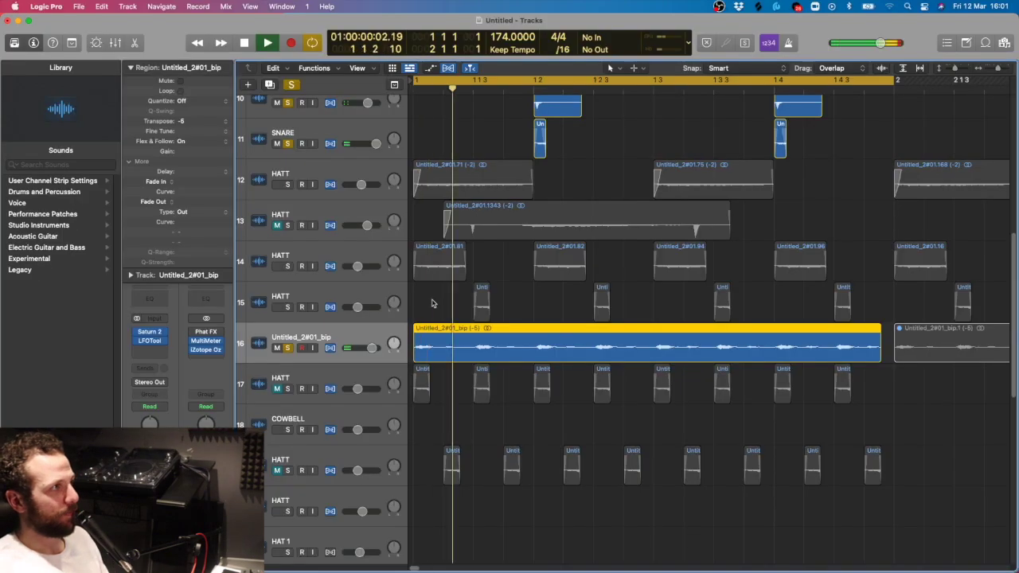
pyautogui.click(453, 308)
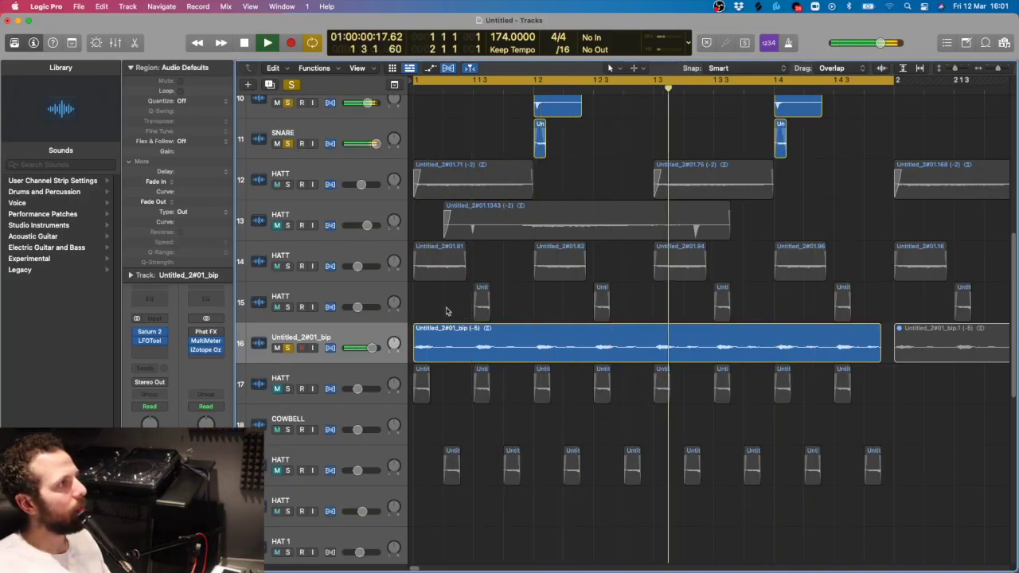
pyautogui.press('space')
# Solo the HATTs on tracks 12 to 15 together with the Untitled_2#01_bip loop, kicks and snares, and play them.
pyautogui.scroll(4, 291, 383)
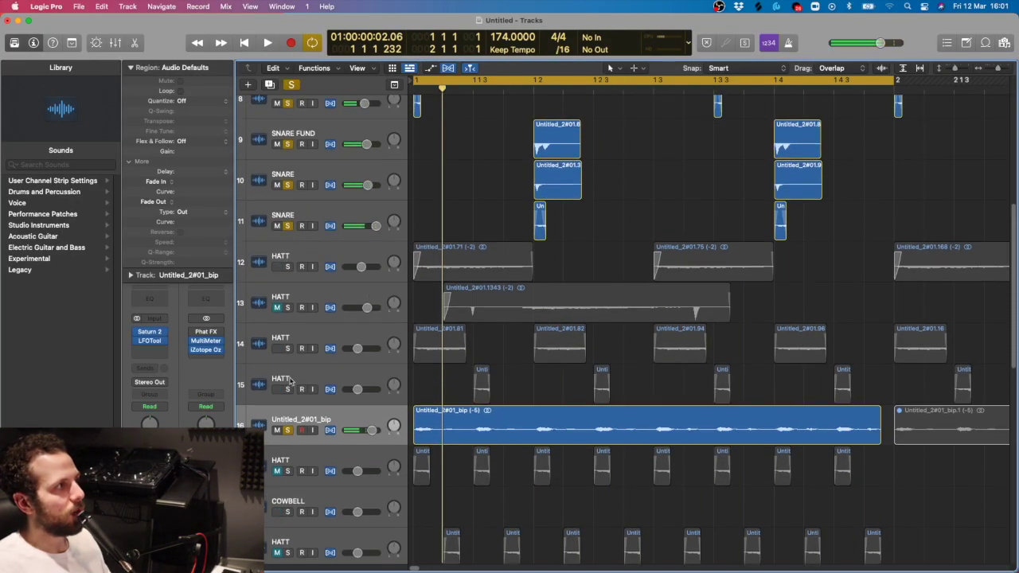
pyautogui.moveTo(288, 391); pyautogui.dragTo(288, 267)
pyautogui.press('space')
pyautogui.scroll(3, 288, 267)
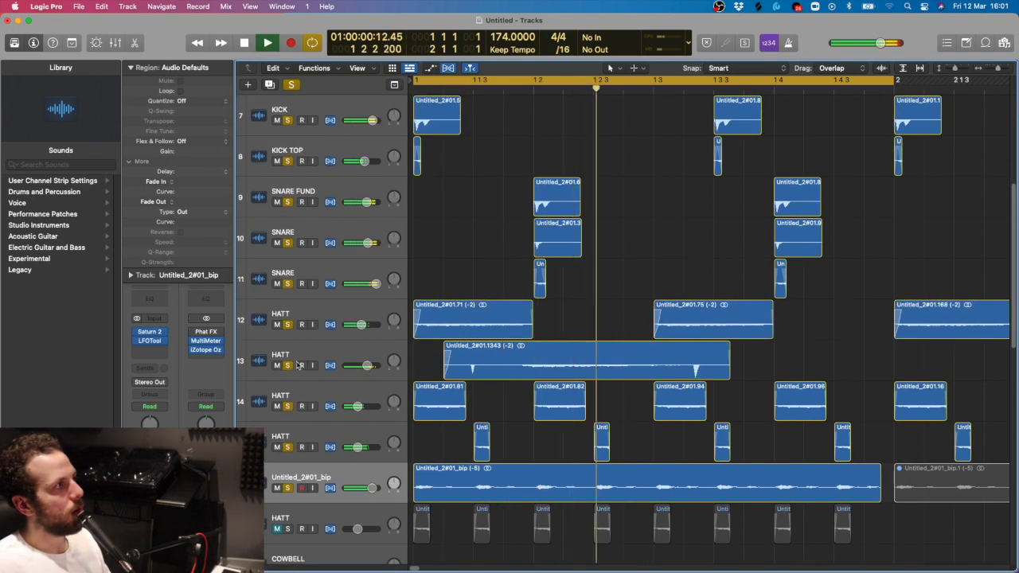
# Unsolo the HATT on track 13, delete its region and the track itself, and stop playback.
pyautogui.press('space')
pyautogui.click(288, 365)
pyautogui.scroll(2, 456, 289)
pyautogui.scroll(-3, 464, 278)
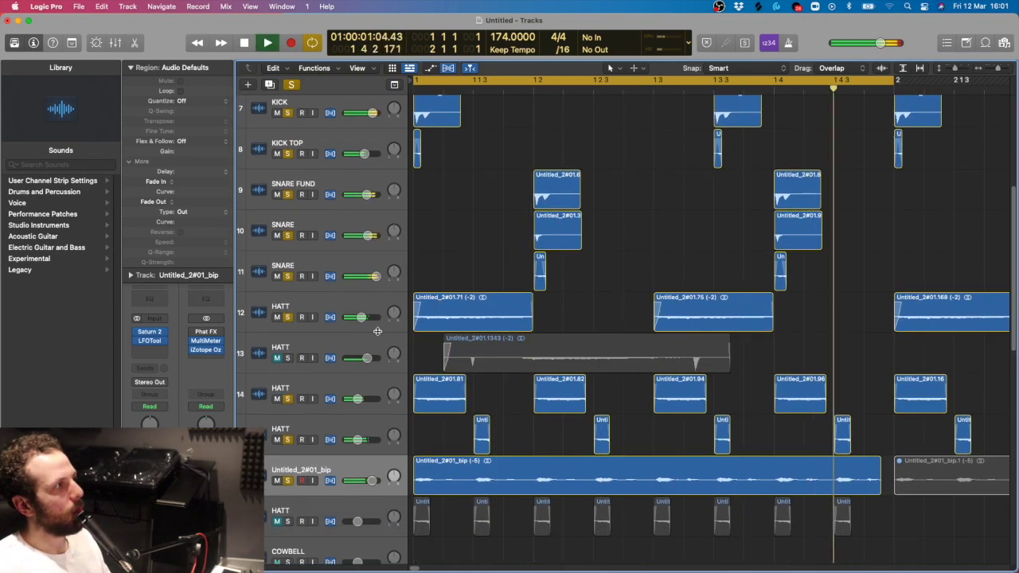
pyautogui.click(351, 346)
pyautogui.press('BackSpace')
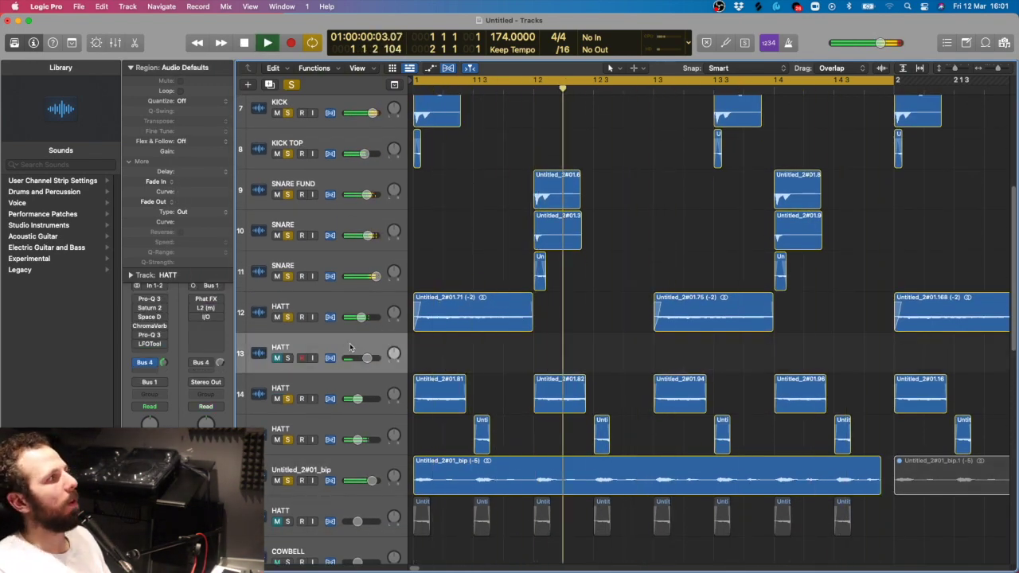
pyautogui.press('super+BackSpace')
pyautogui.press('space')
pyautogui.click(492, 242)
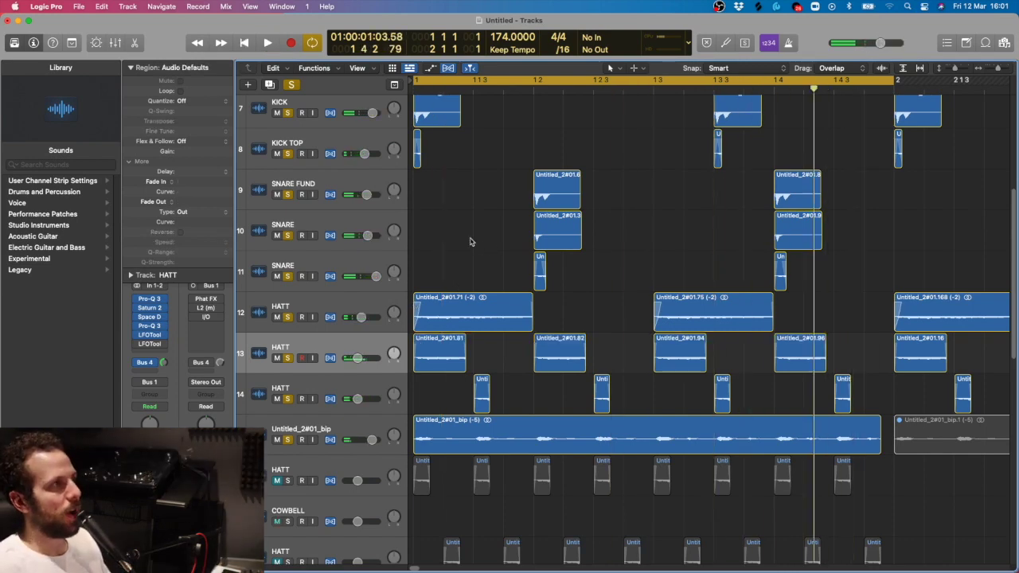
# Solo the PERCSS on track 21 alone and play it.
pyautogui.scroll(2, 470, 240)
pyautogui.scroll(-7, 478, 318)
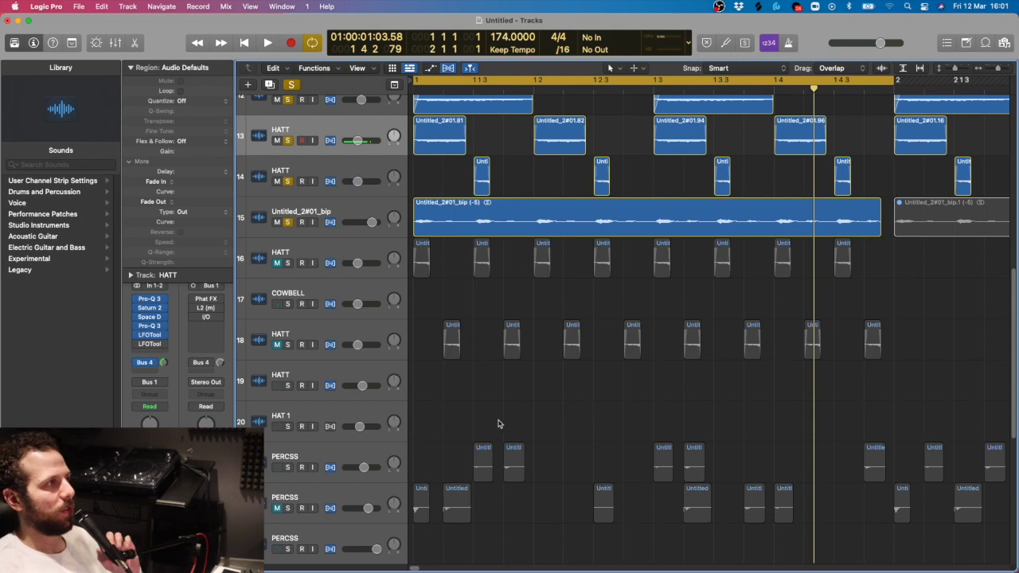
pyautogui.scroll(-2, 480, 367)
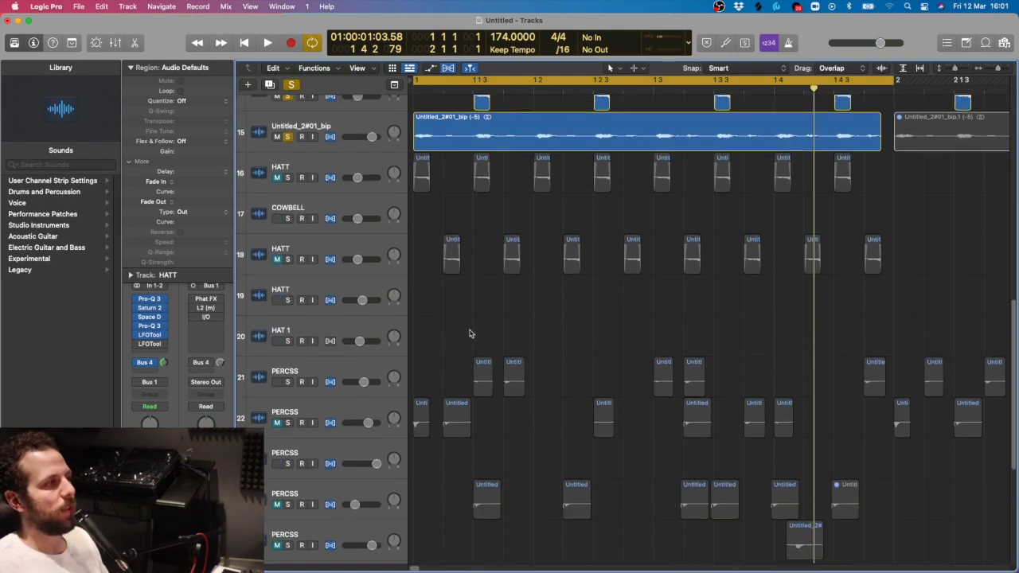
pyautogui.scroll(4, 470, 334)
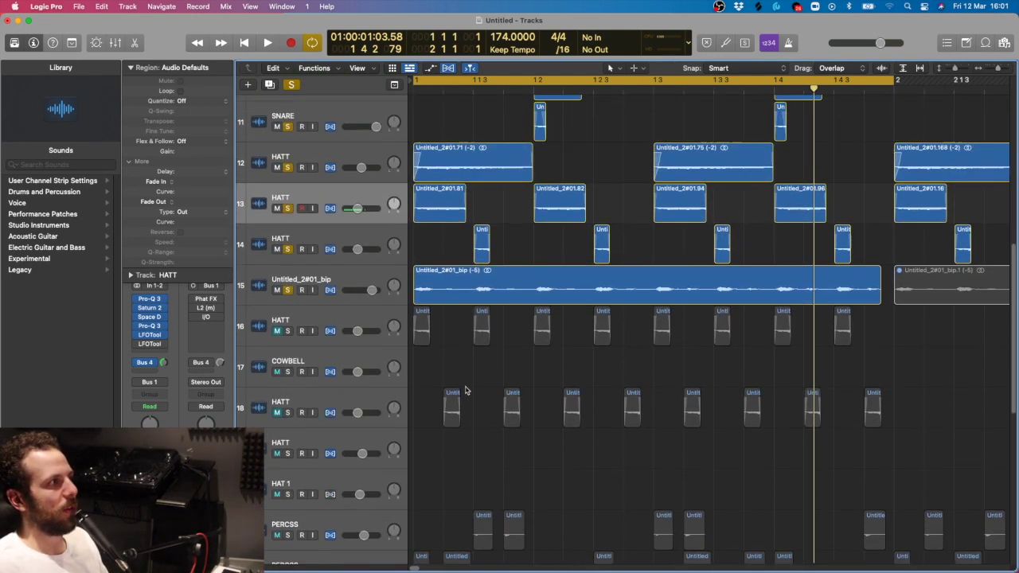
pyautogui.scroll(2, 466, 390)
pyautogui.scroll(-9, 299, 382)
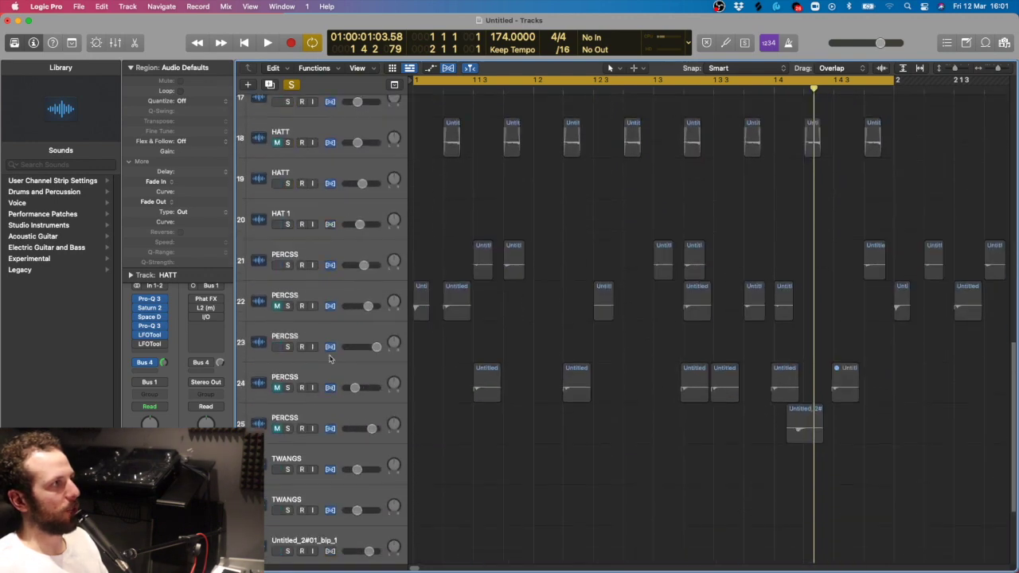
pyautogui.click(288, 265)
pyautogui.press('space')
pyautogui.scroll(1, 441, 245)
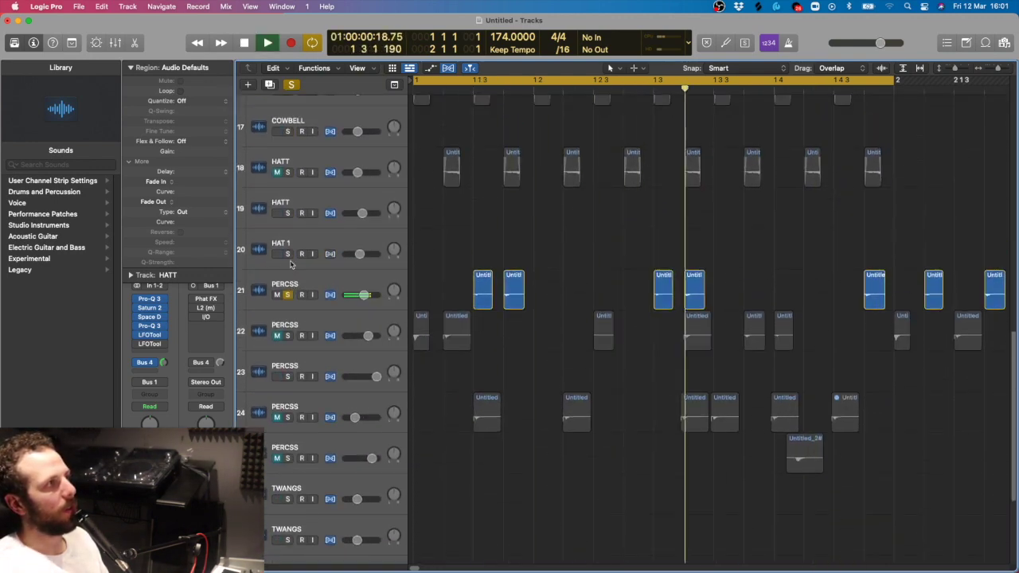
# Select the PERCSS regions on track 21, including the first pair in bar 1, to check their transpose.
pyautogui.click(355, 282)
pyautogui.press('space')
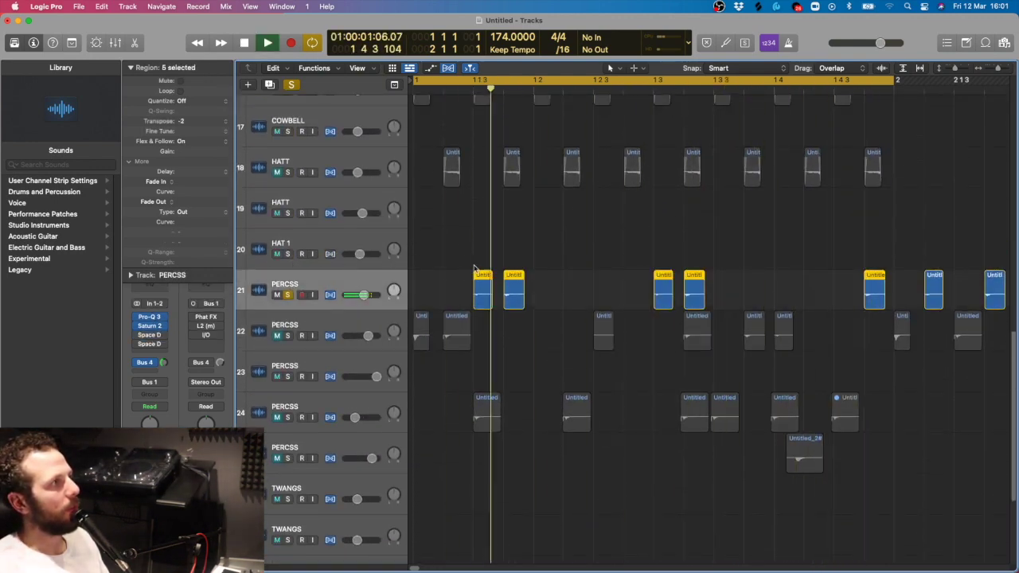
pyautogui.moveTo(443, 260); pyautogui.dragTo(548, 279)
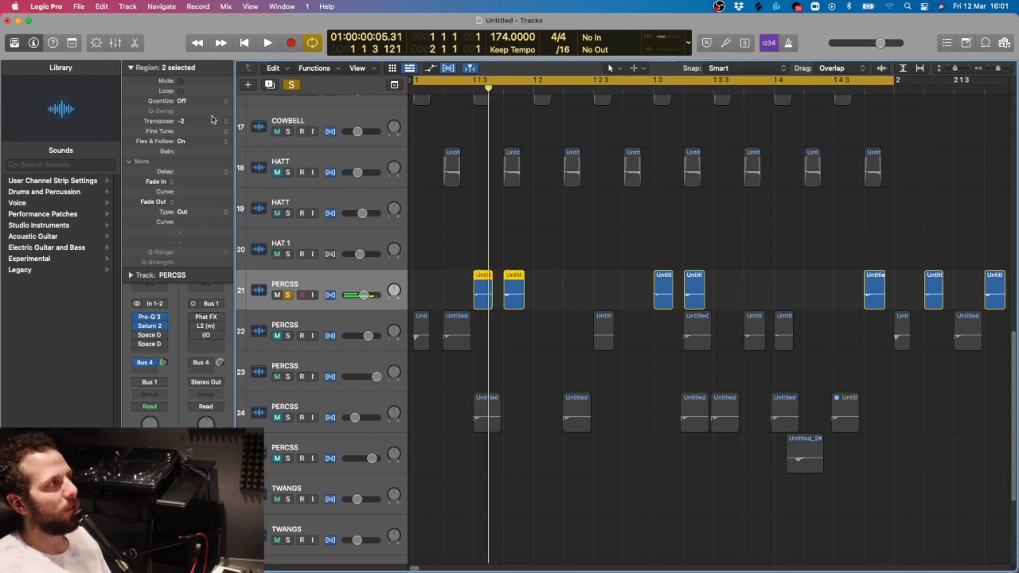
pyautogui.moveTo(649, 268); pyautogui.dragTo(708, 289)
pyautogui.moveTo(453, 272); pyautogui.dragTo(557, 296)
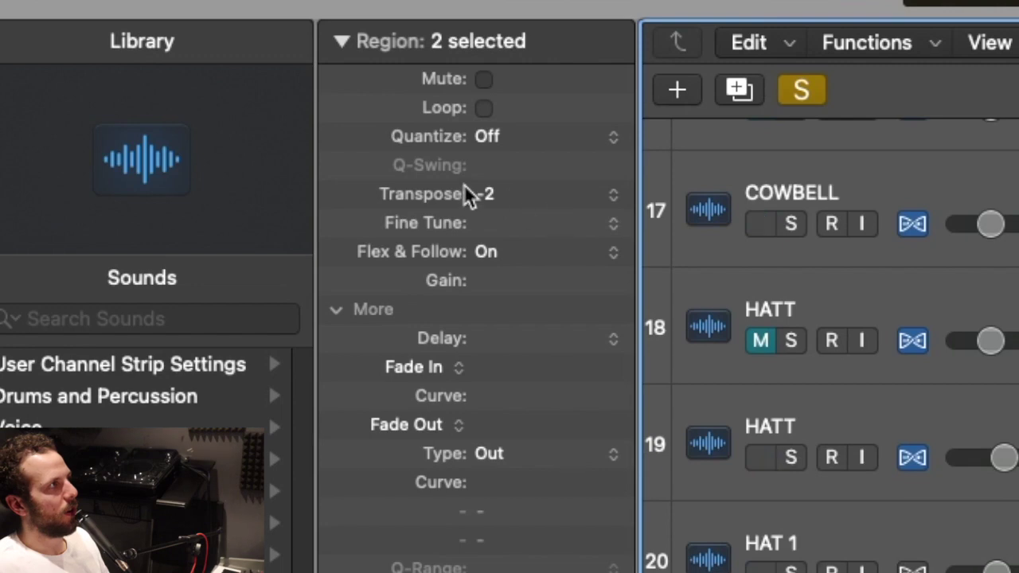
# Deselect the regions, collapse the region parameters, and play the soloed PERCSS on track 21 again.
pyautogui.click(460, 225)
pyautogui.press('space')
pyautogui.press('space')
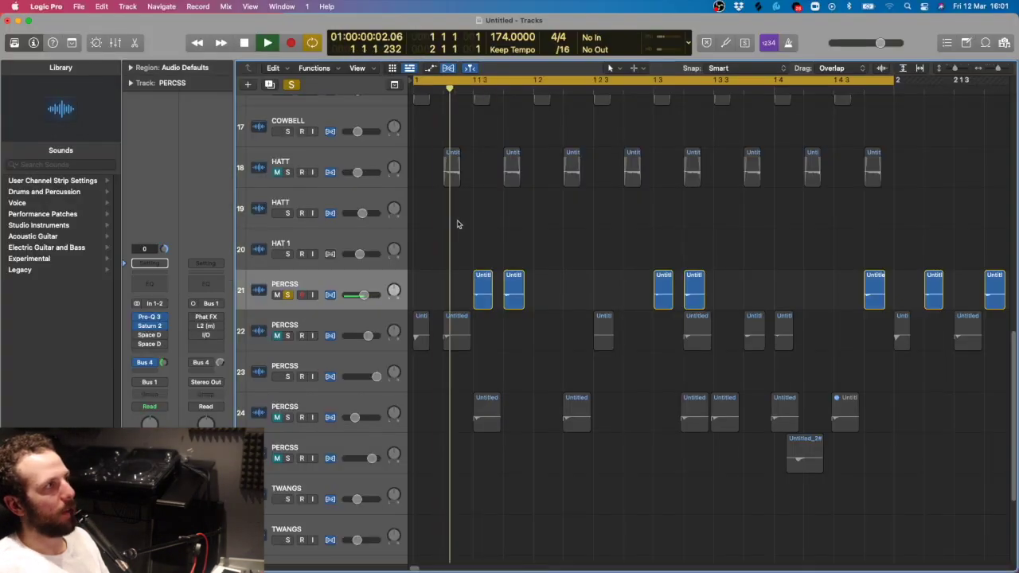
pyautogui.press('space')
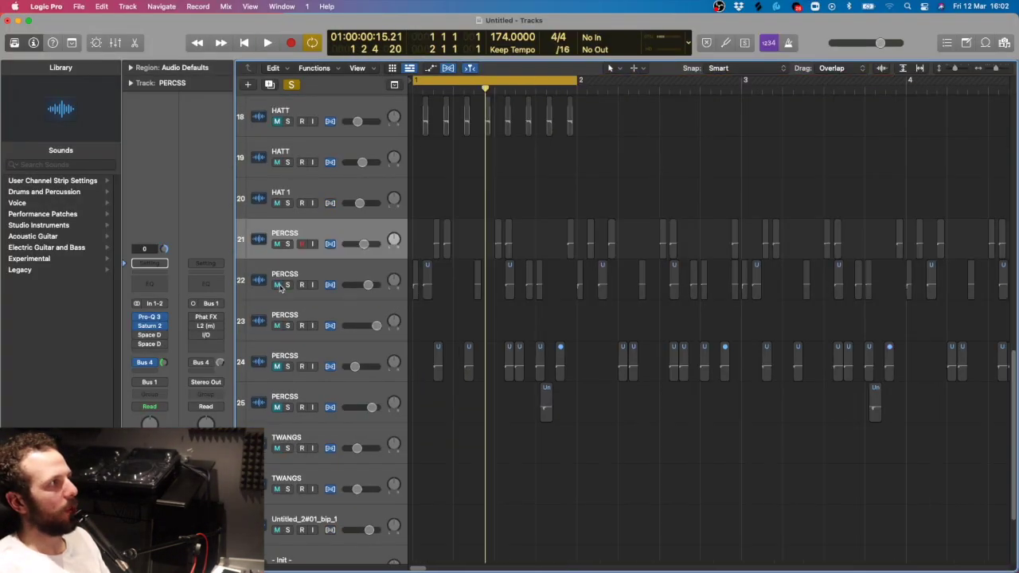
# Solo the PERCSS on track 22, play it alone and with track 21, and clear both solos.
pyautogui.click(287, 284)
pyautogui.press('space')
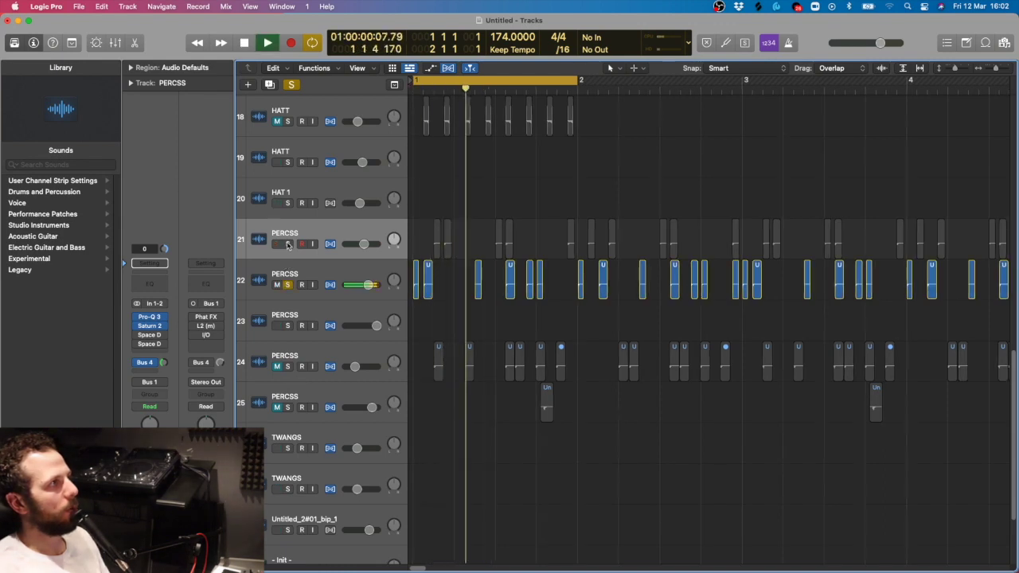
pyautogui.click(288, 244)
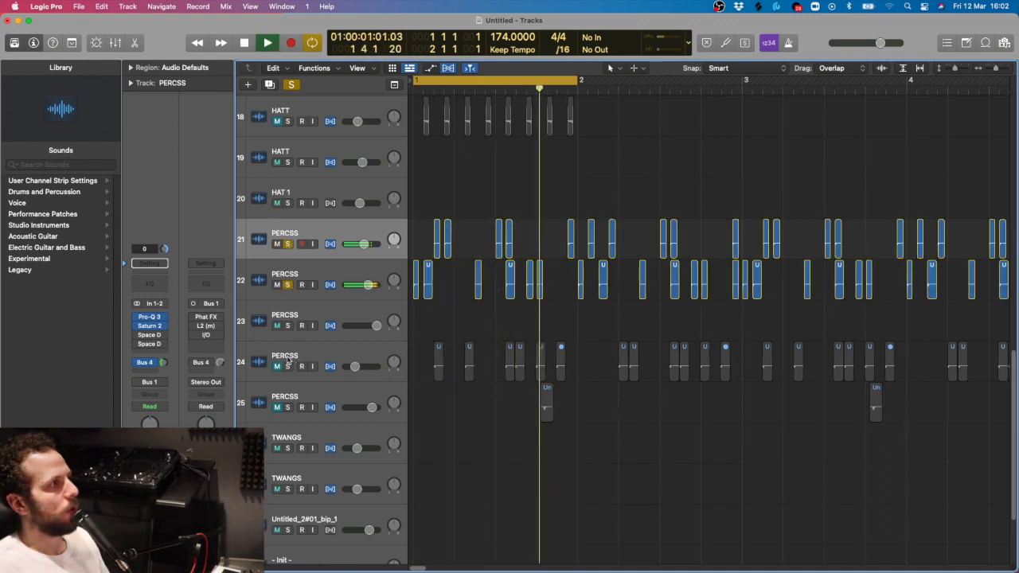
pyautogui.press('space')
pyautogui.click(289, 244)
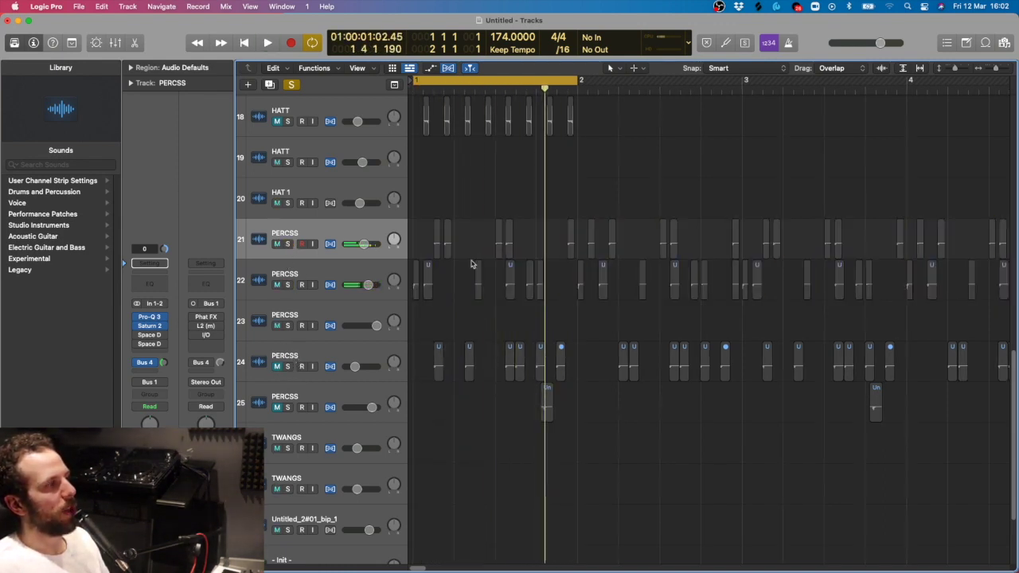
# Play the full drum mix across bars 1 to 9 and follow the percussion tracks towards the fill in bar 8.
pyautogui.scroll(-3, 506, 315)
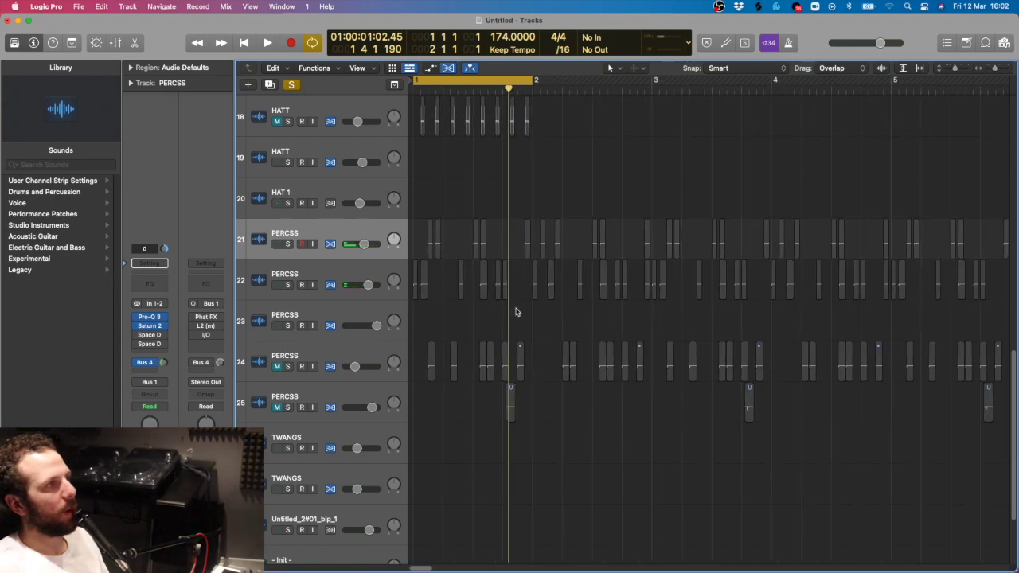
pyautogui.scroll(-3, 676, 305)
pyautogui.scroll(-3, 746, 160)
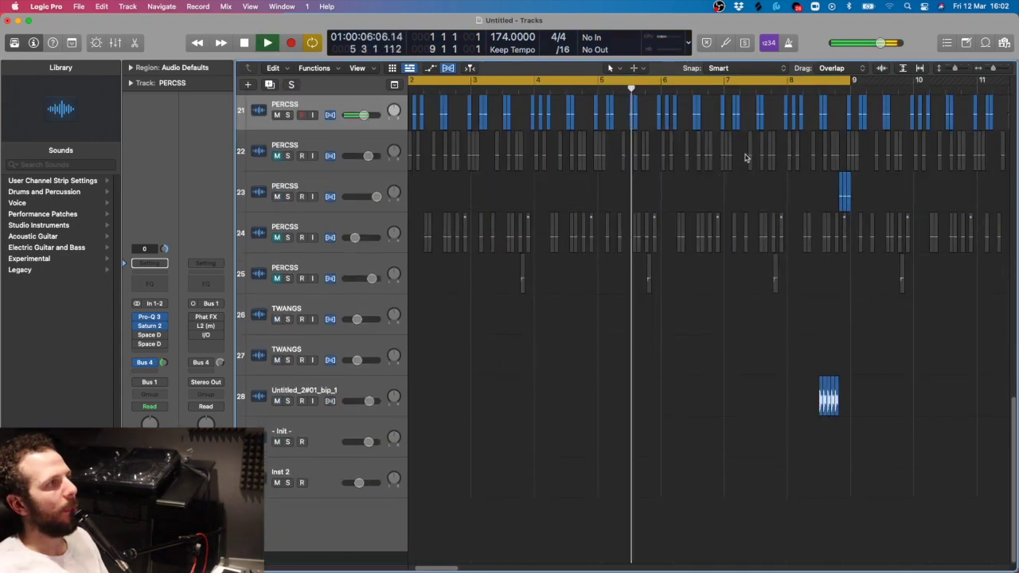
pyautogui.scroll(2, 746, 217)
pyautogui.hscroll(3, 753, 215)
pyautogui.scroll(2, 744, 211)
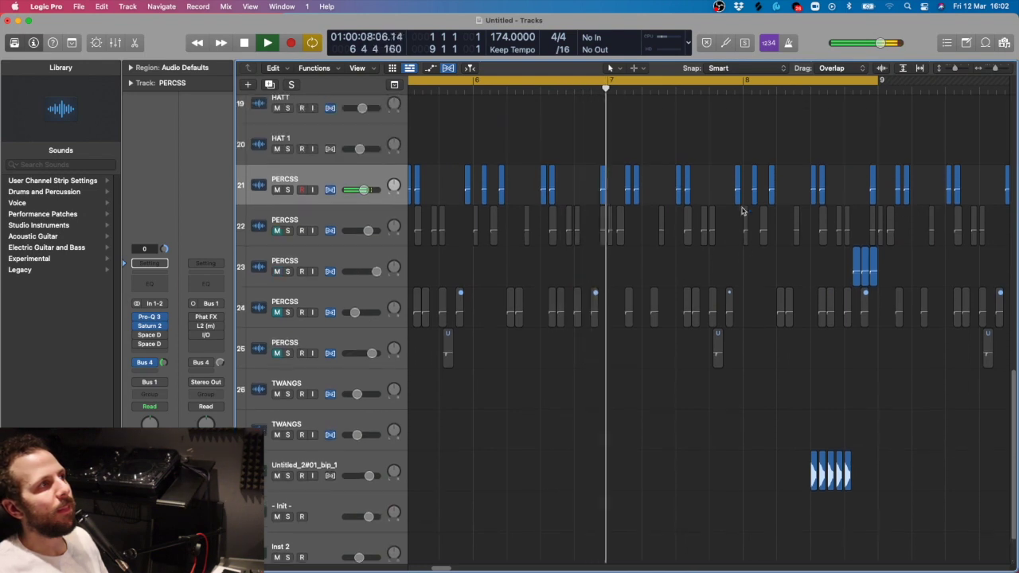
pyautogui.hscroll(2, 726, 145)
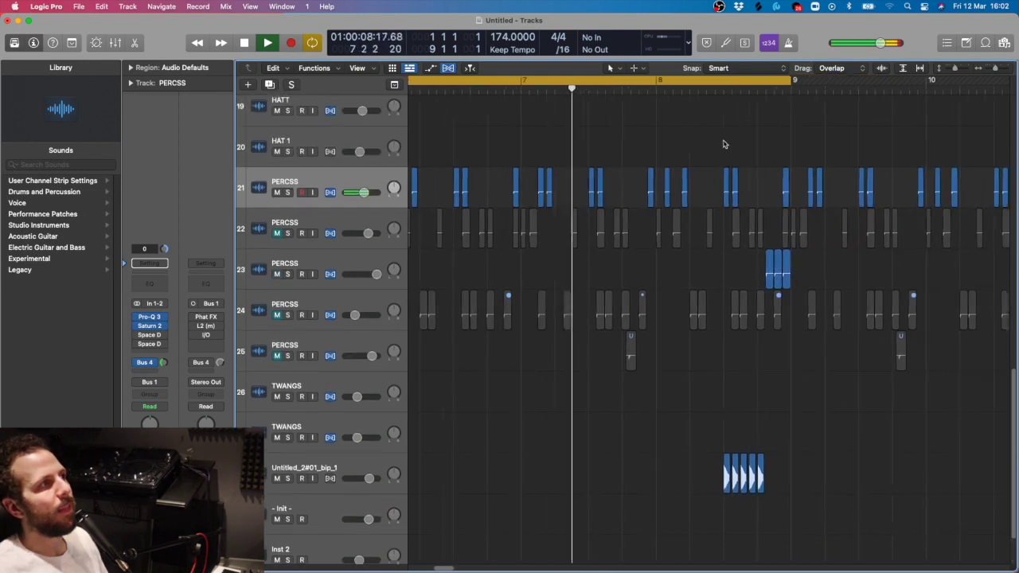
# Place the playhead at 8 3 1 and set the cycle range from there to bar 9.
pyautogui.click(740, 79)
pyautogui.click(710, 86)
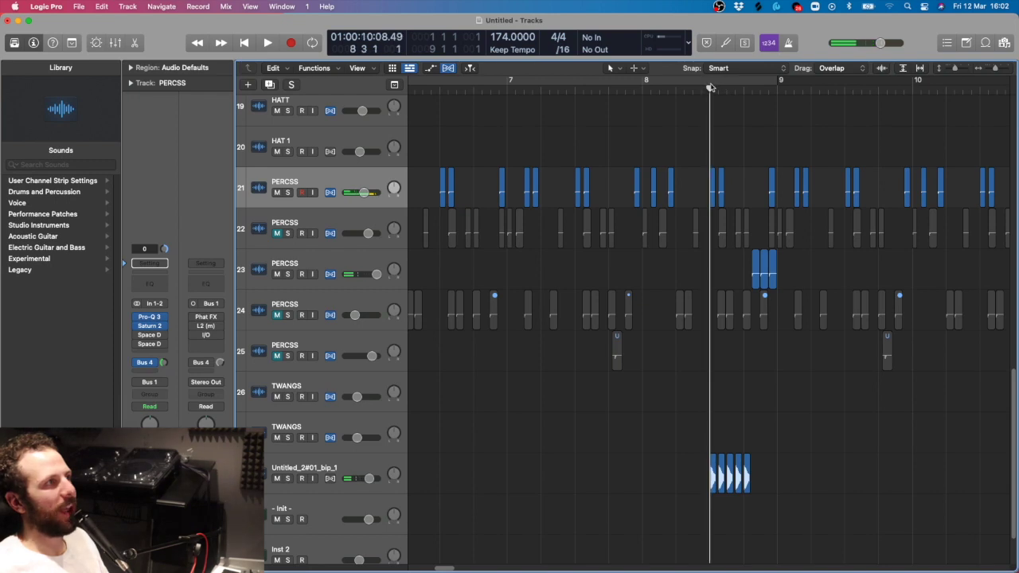
pyautogui.moveTo(711, 86); pyautogui.dragTo(780, 83)
pyautogui.press('cmd+Right')
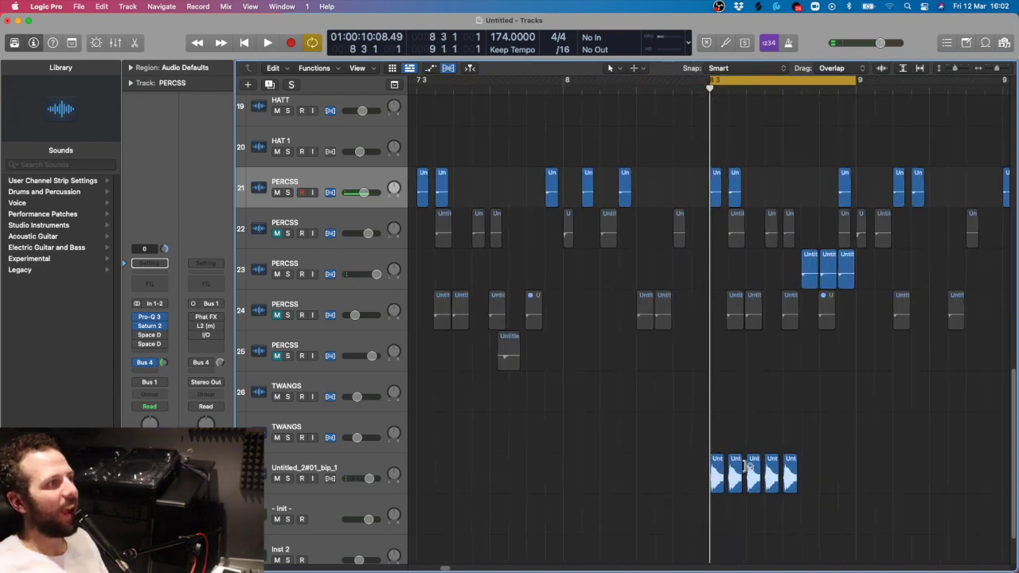
pyautogui.press('super+Right')
pyautogui.hscroll(2, 741, 452)
# Select the five Untitled_2#01_bip_1 regions in bar 8 and show their region parameters.
pyautogui.moveTo(619, 467); pyautogui.dragTo(801, 471)
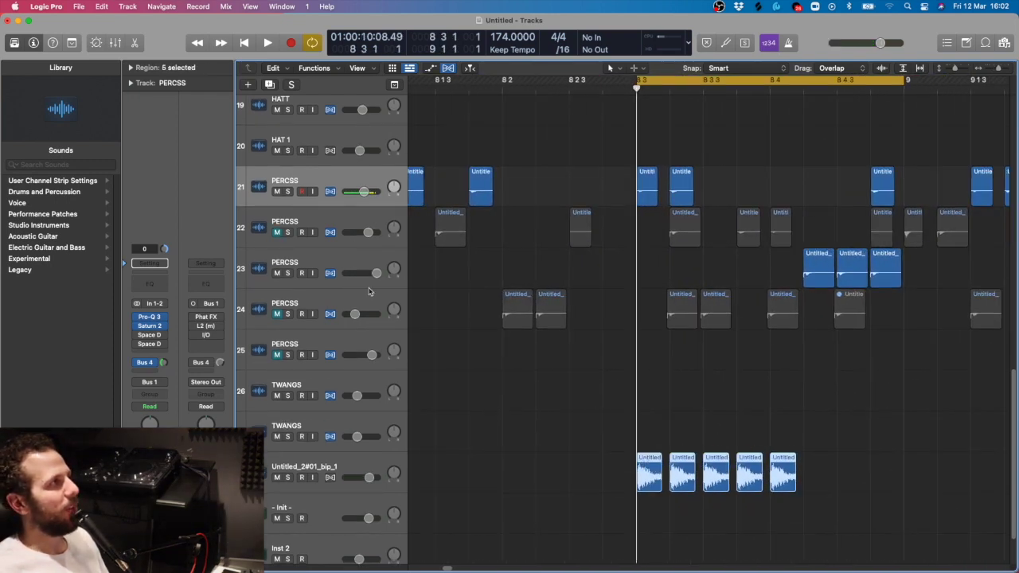
pyautogui.click(132, 68)
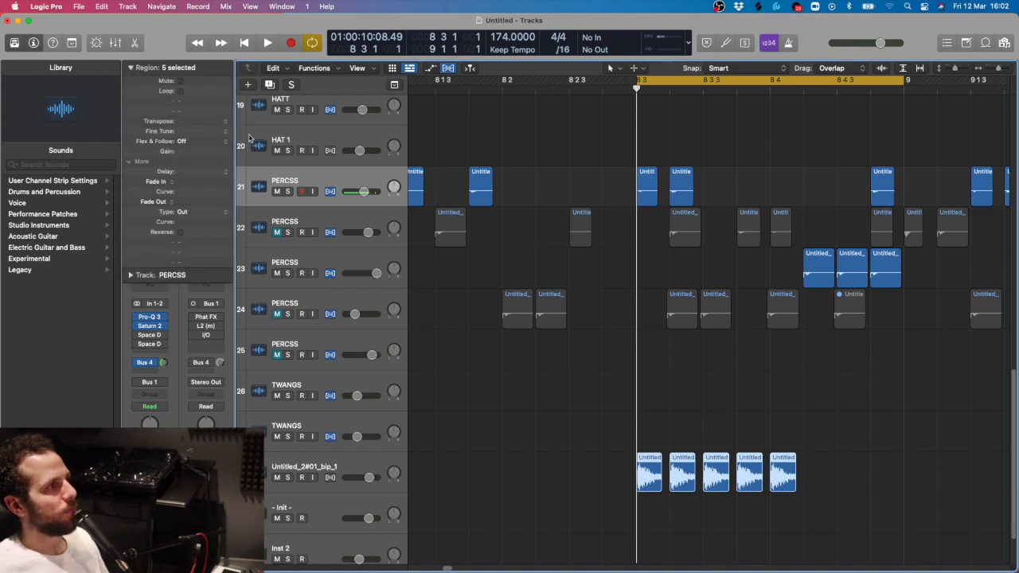
pyautogui.click(692, 414)
# Solo the PERCSS on track 23 with the Untitled_2#01_bip_1 track and play the start of the fill.
pyautogui.scroll(3, 708, 382)
pyautogui.hscroll(3, 717, 350)
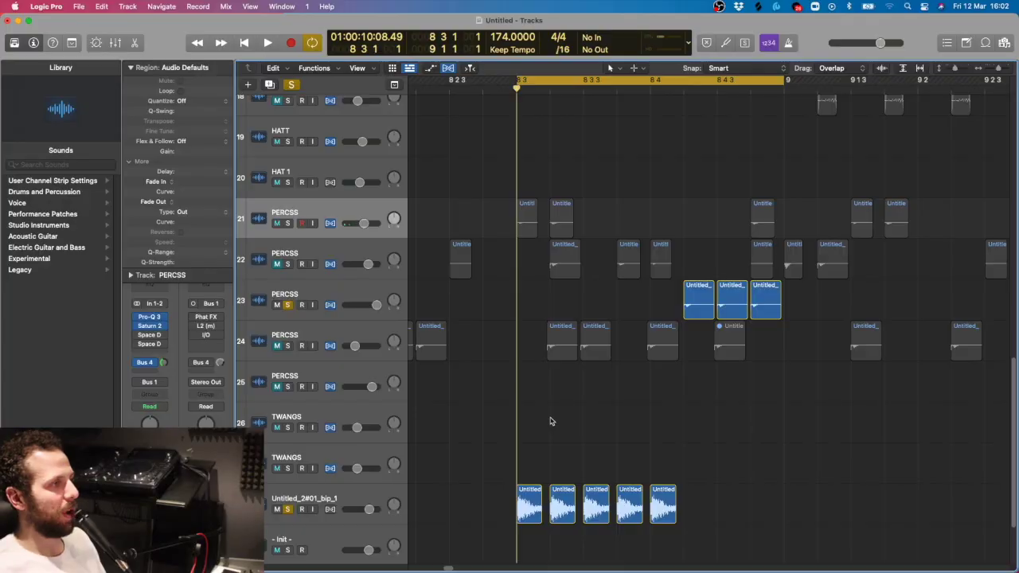
pyautogui.press('super+Right')
pyautogui.press('space')
pyautogui.press('space')
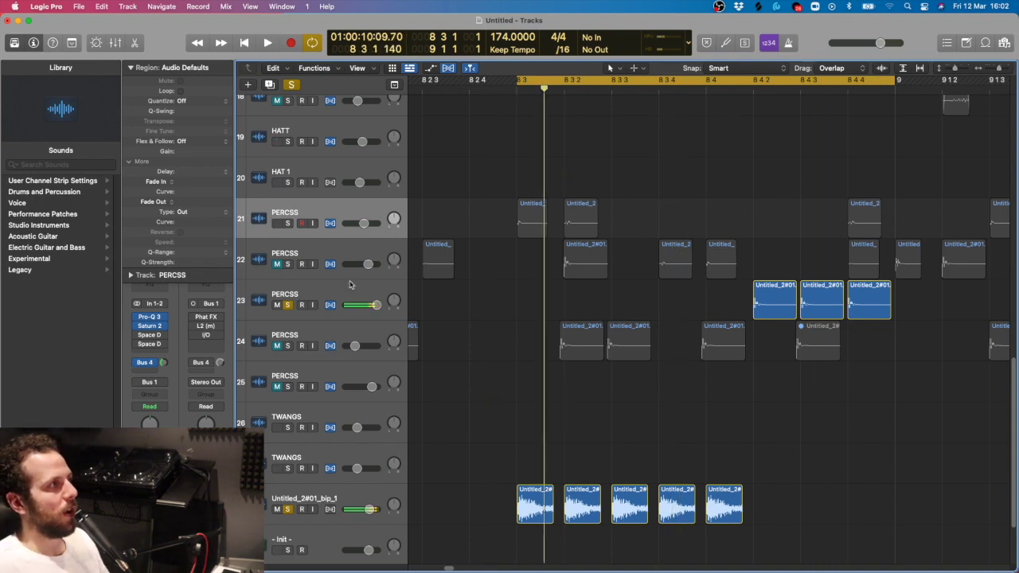
# Select the three PERCSS regions on track 23 to check their transpose, replay the fill, and clear its solos.
pyautogui.click(339, 291)
pyautogui.moveTo(714, 303); pyautogui.dragTo(920, 303)
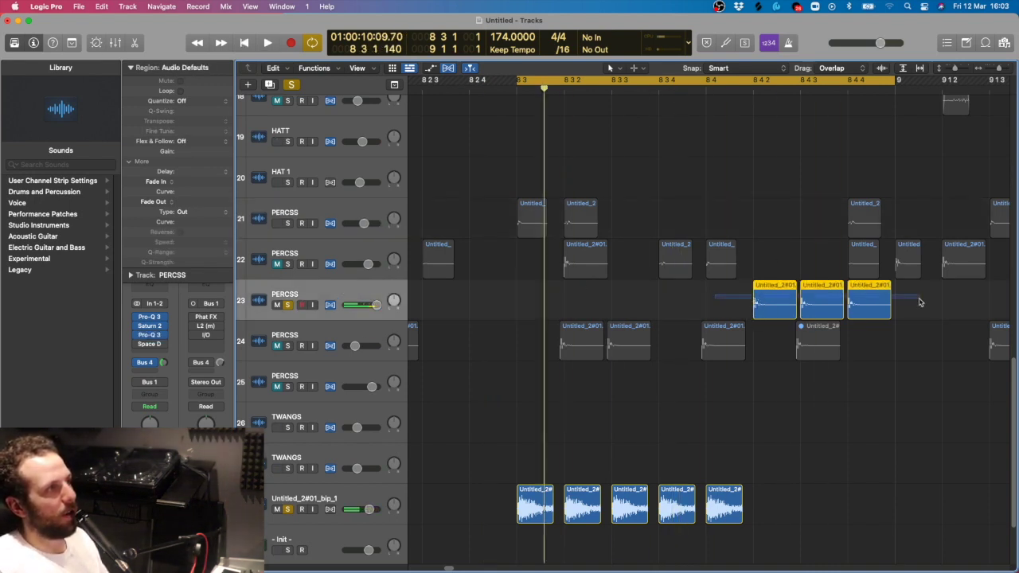
pyautogui.press('space')
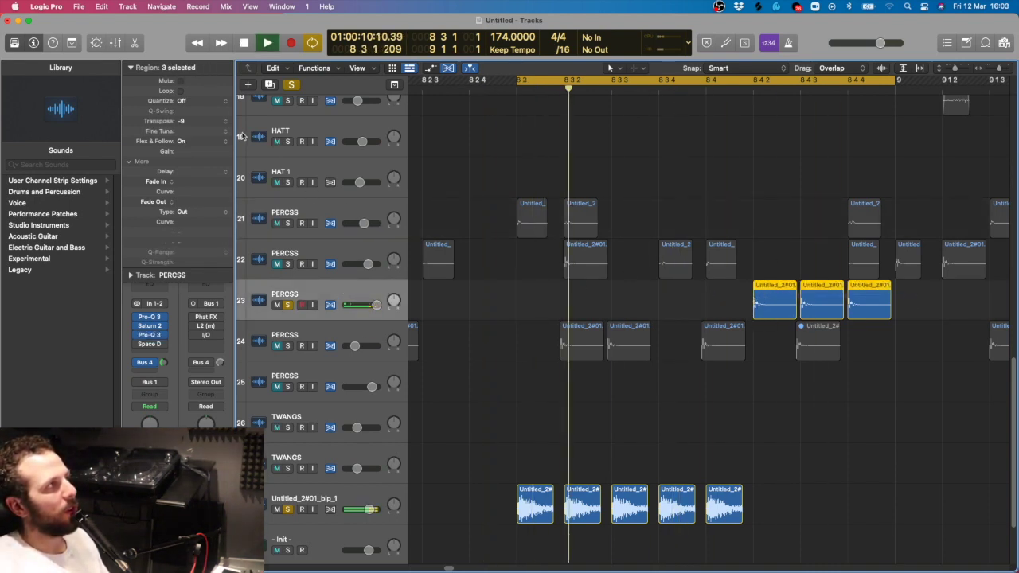
pyautogui.press('space')
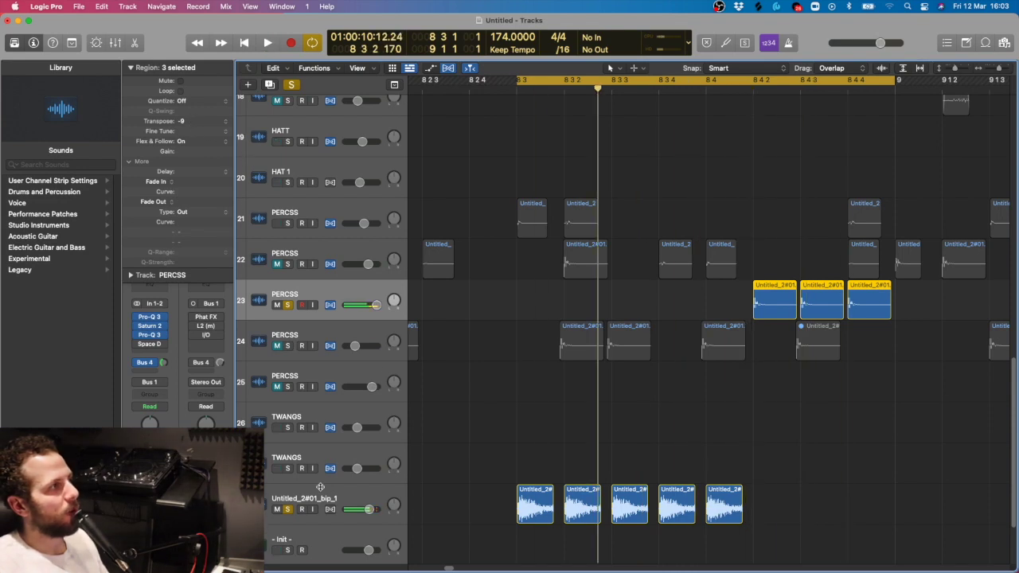
pyautogui.click(289, 509)
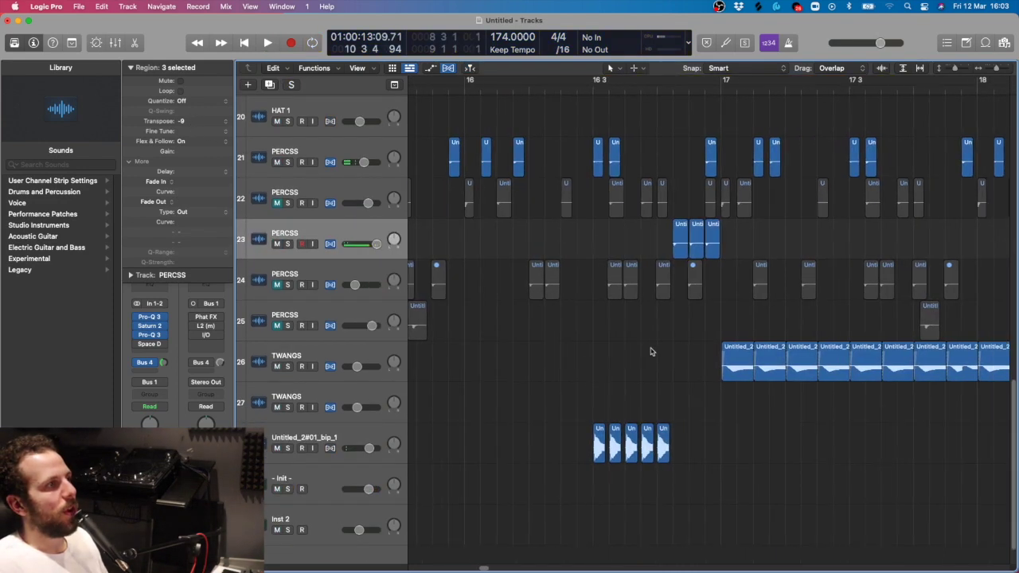
# Set the cycle range from bar 17 to bar 18 and solo the TWANGS on track 26.
pyautogui.click(650, 350)
pyautogui.hscroll(3, 650, 350)
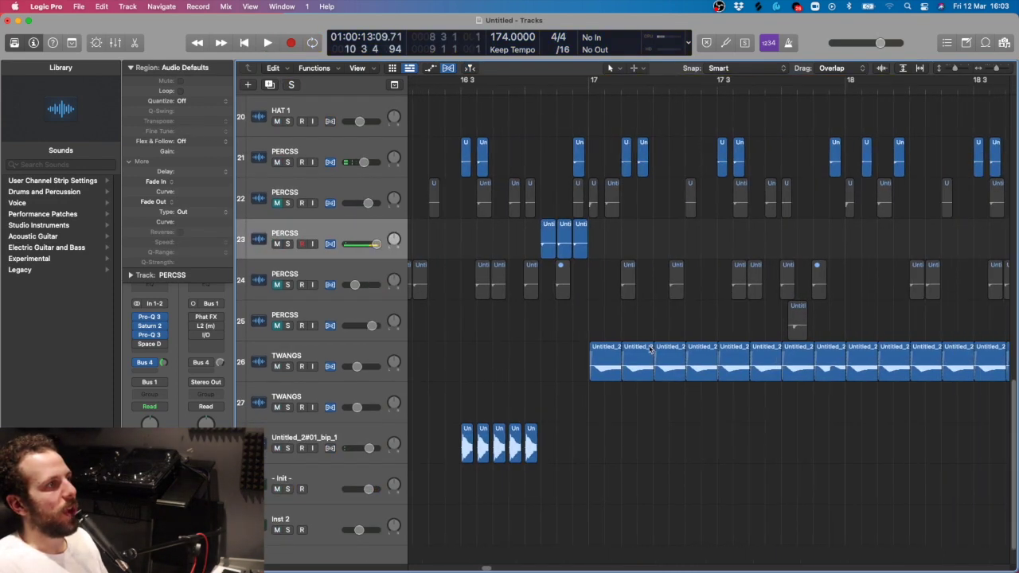
pyautogui.press('c')
pyautogui.click(289, 366)
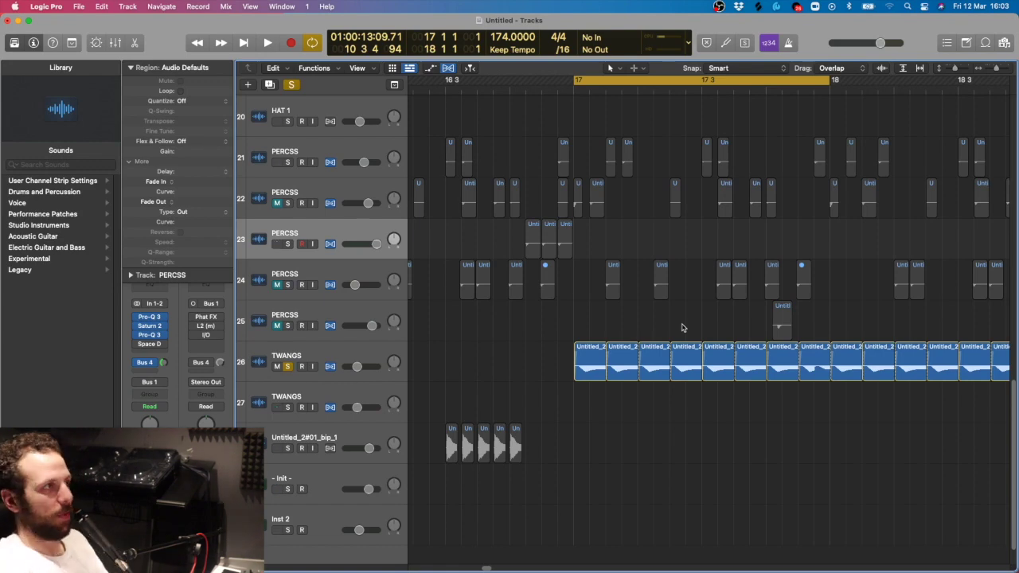
pyautogui.hscroll(10, 684, 323)
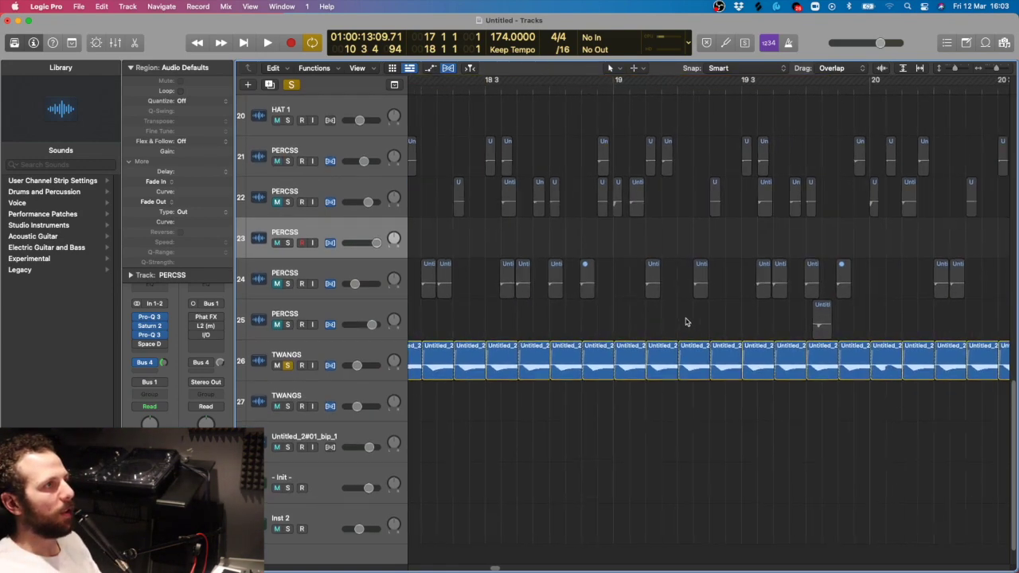
pyautogui.hscroll(-10, 694, 311)
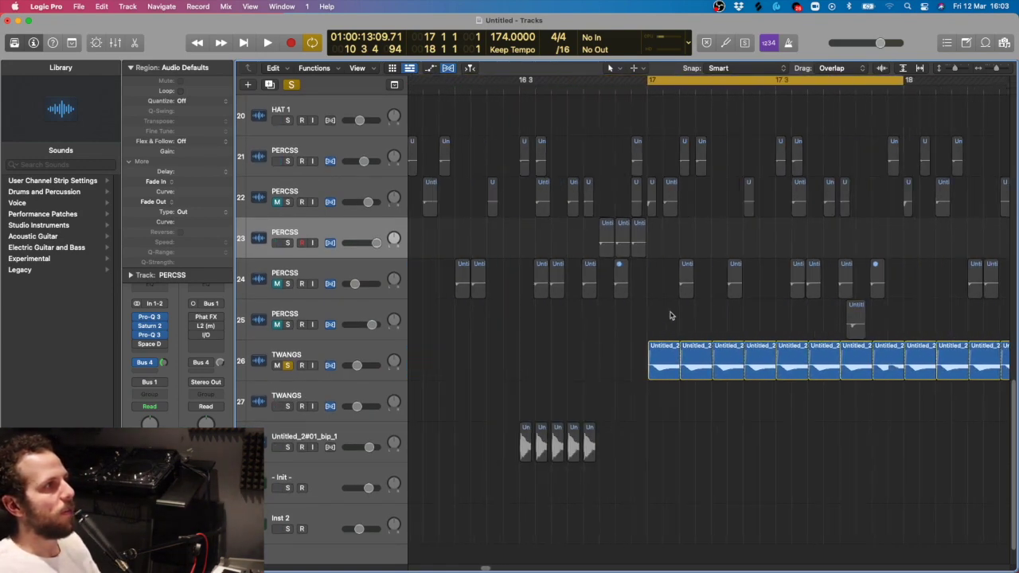
# Play the soloed TWANGS in bar 17, select track 26 to check its region transpose and plug-ins, and collapse the region parameters.
pyautogui.press('super+Down')
pyautogui.press('super+Down')
pyautogui.scroll(-1, 789, 330)
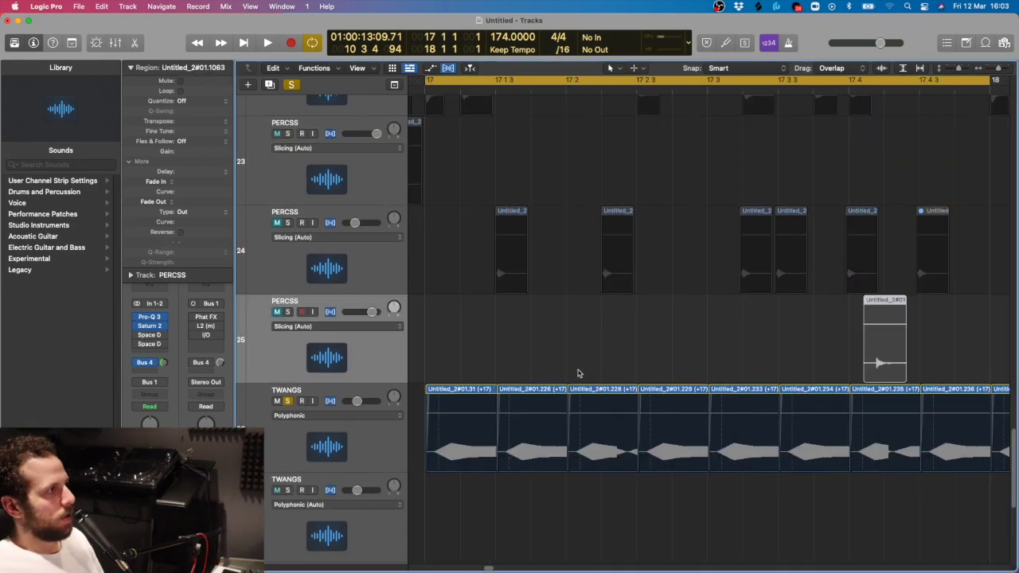
pyautogui.click(498, 345)
pyautogui.press('space')
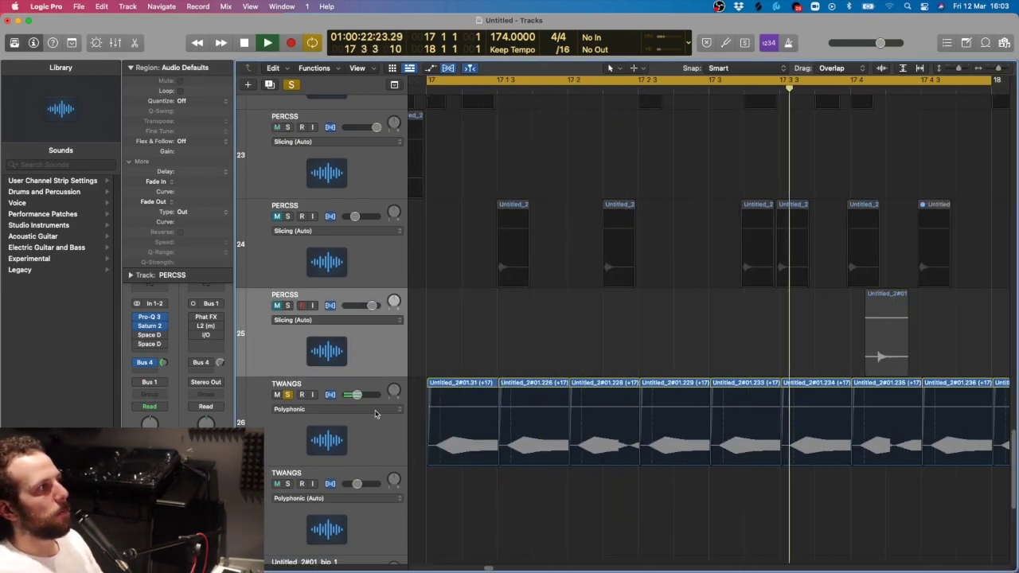
pyautogui.click(344, 436)
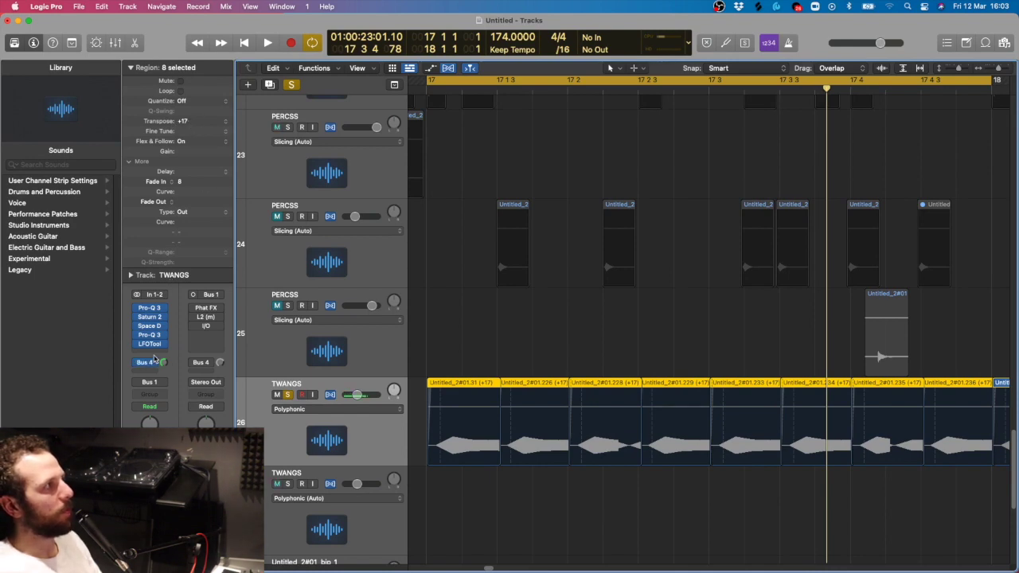
pyautogui.click(132, 67)
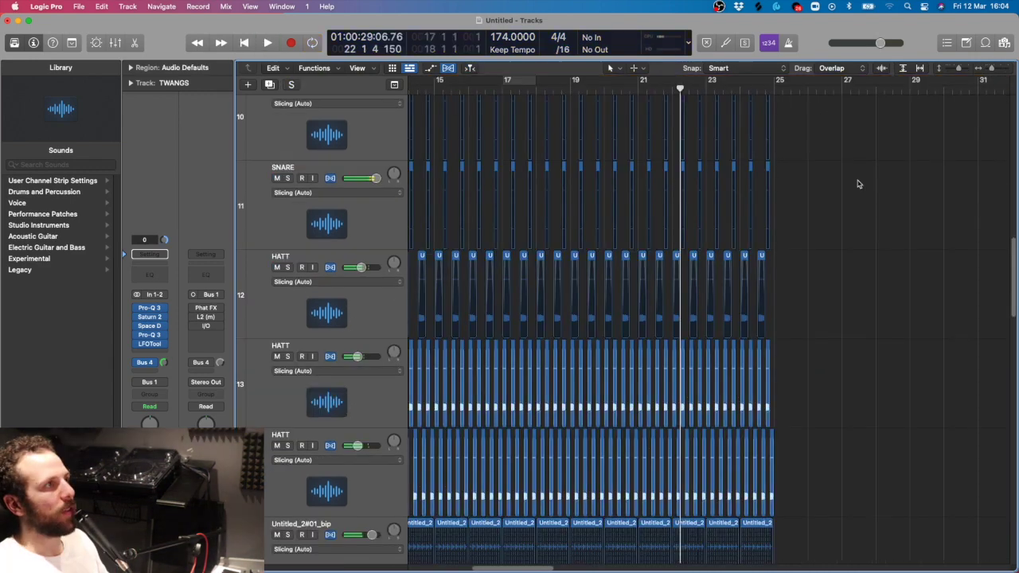
# Close the audio editor and select the -Init- and Inst 2 instrument tracks in turn to examine their plug-in chains.
pyautogui.scroll(10, 853, 188)
pyautogui.scroll(-10, 853, 188)
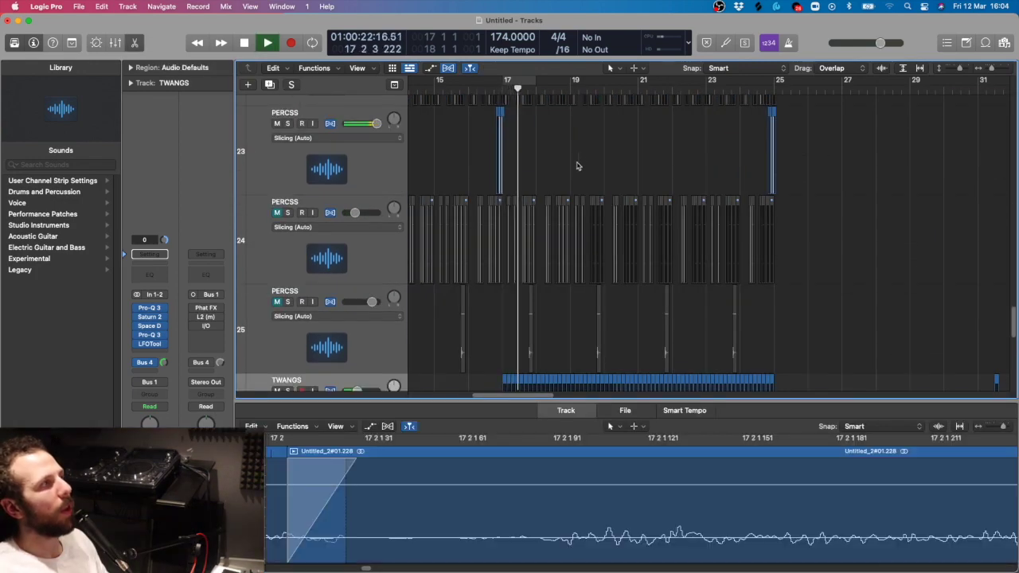
pyautogui.press('e')
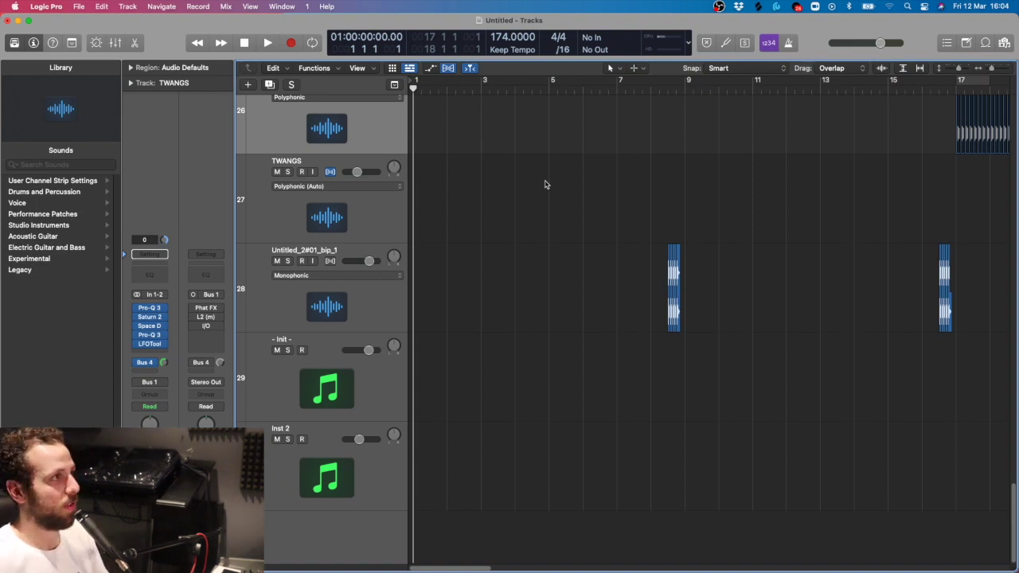
pyautogui.scroll(5, 588, 176)
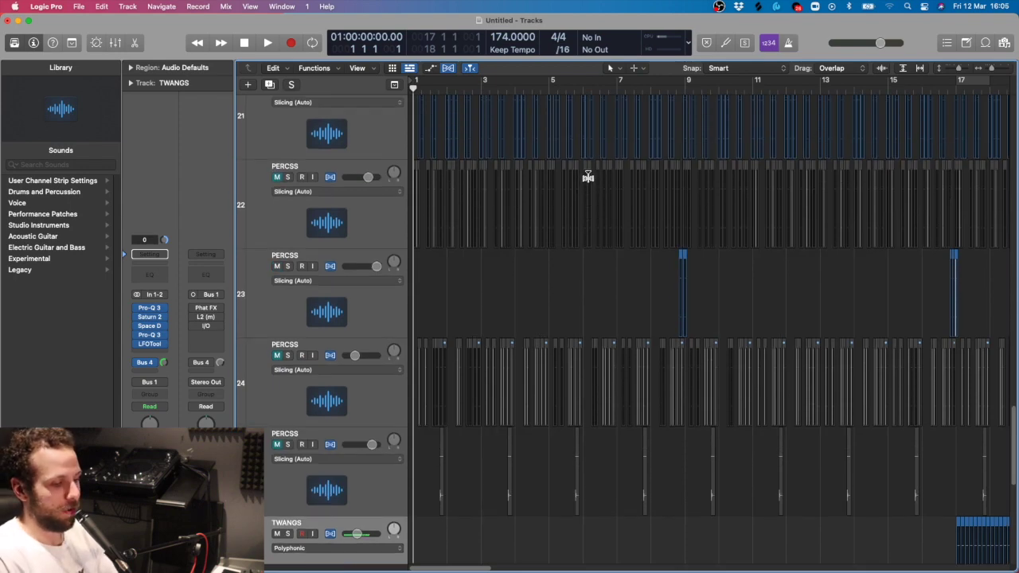
pyautogui.scroll(-5, 593, 171)
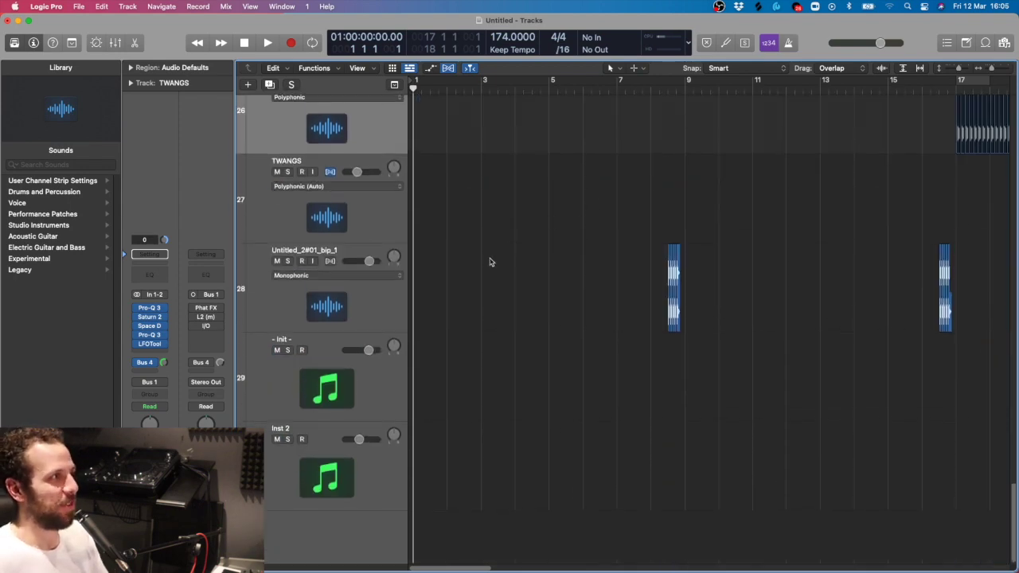
pyautogui.click(353, 378)
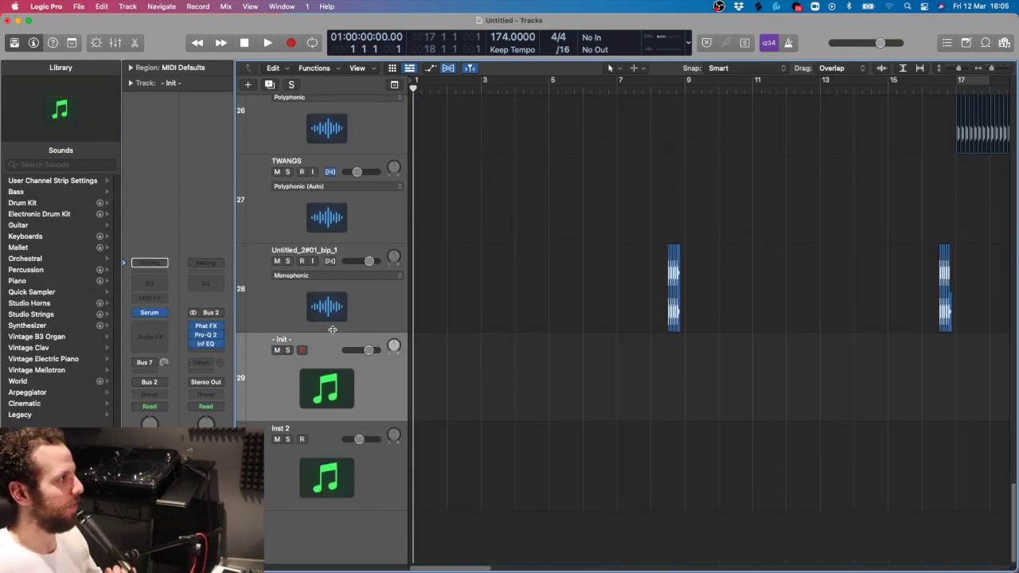
pyautogui.click(339, 460)
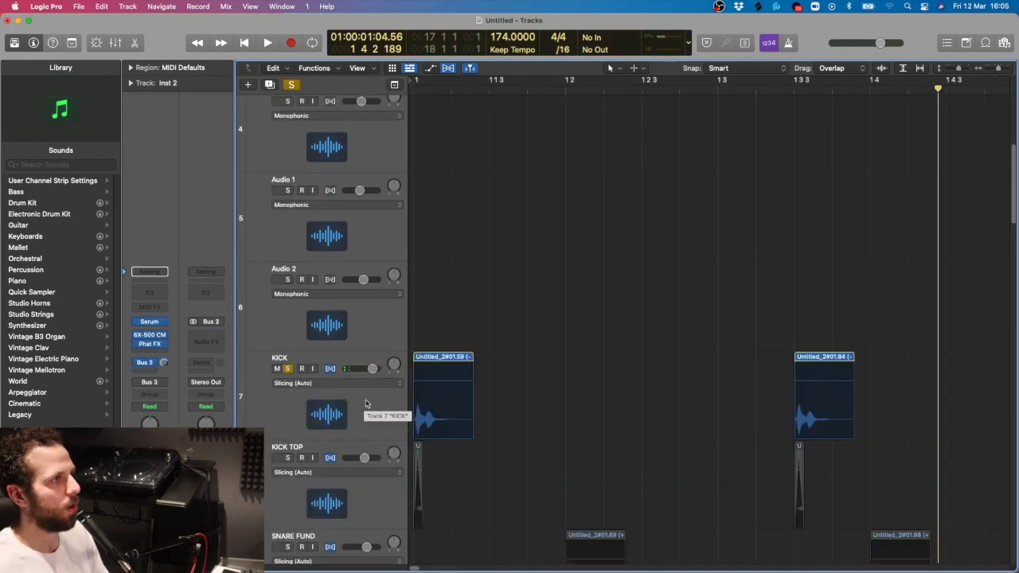
# Record a MIDI part on the Inst 2 track with the cycle set from bar 1 to bar 4, and play it back.
pyautogui.scroll(-15, 453, 387)
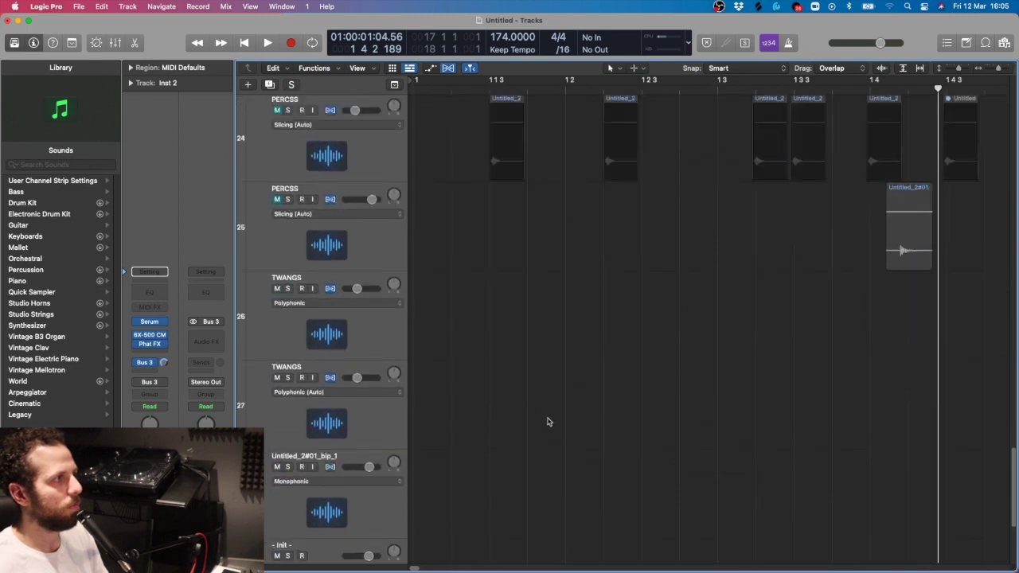
pyautogui.press('super+Left')
pyautogui.press('super+Left')
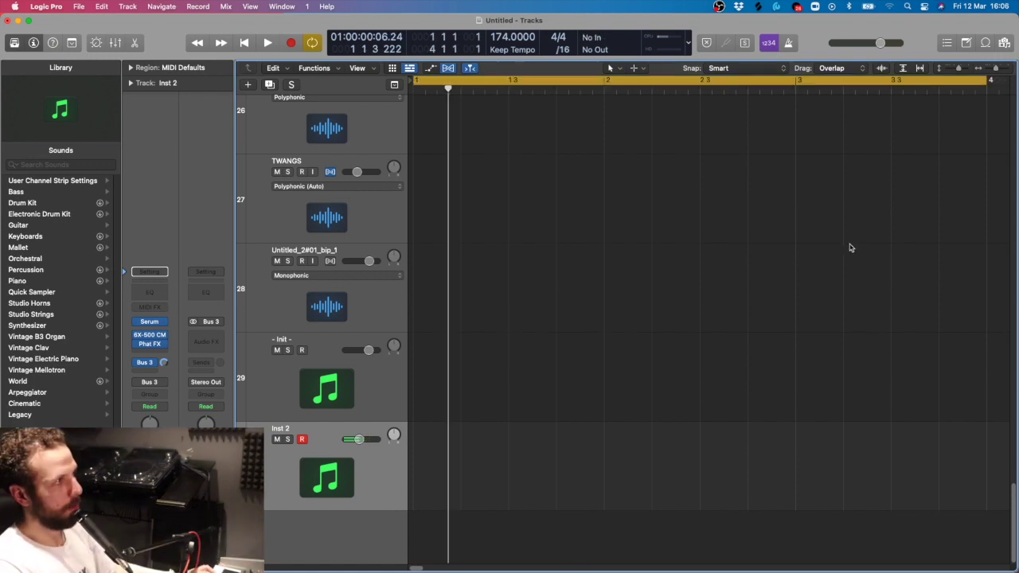
pyautogui.press('r')
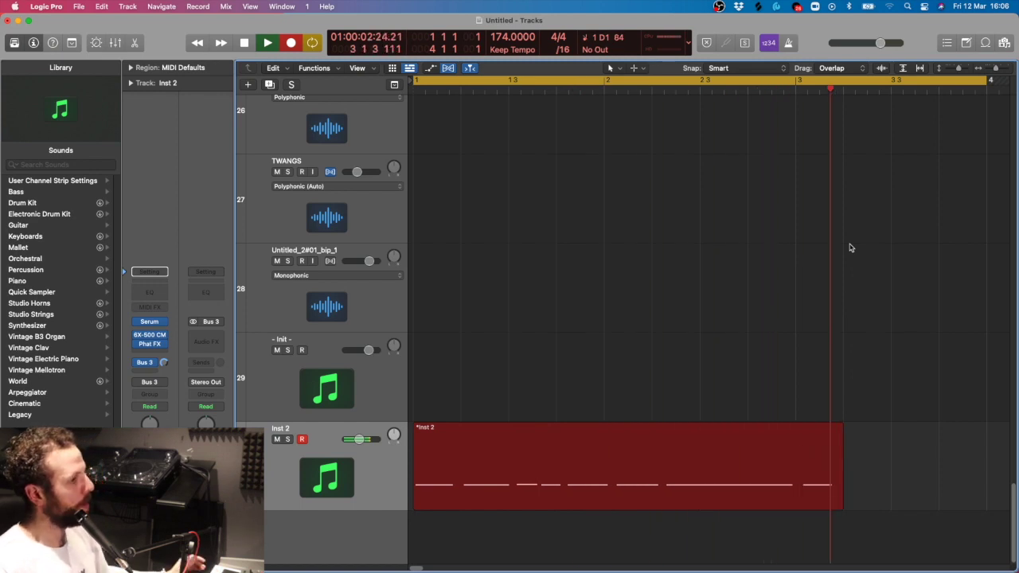
pyautogui.press('space')
pyautogui.press('space')
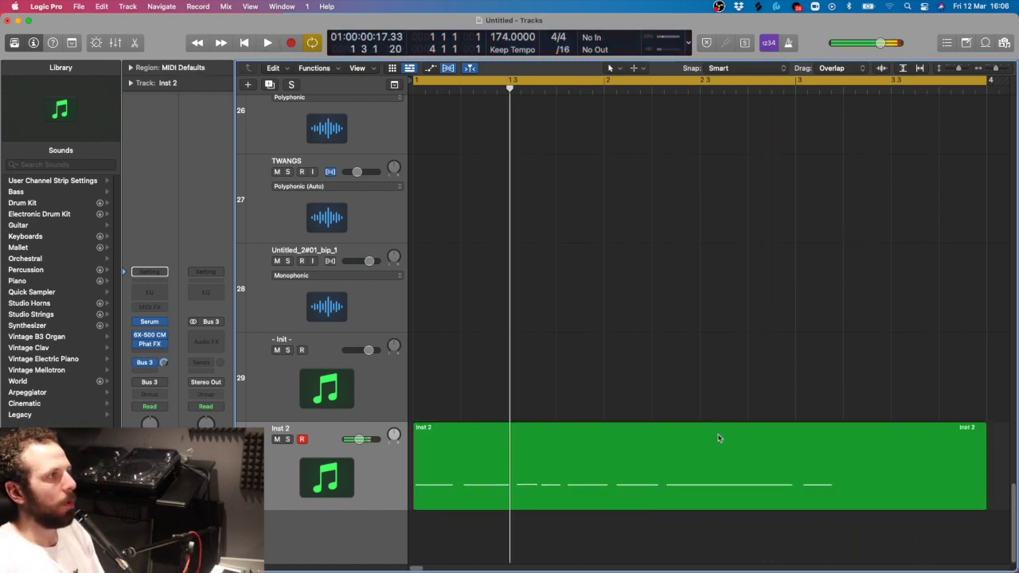
# Open the recorded Inst 2 region in the Piano Roll, and reposition and close the track's LFOTool window.
pyautogui.doubleClick(717, 439)
pyautogui.click(502, 231)
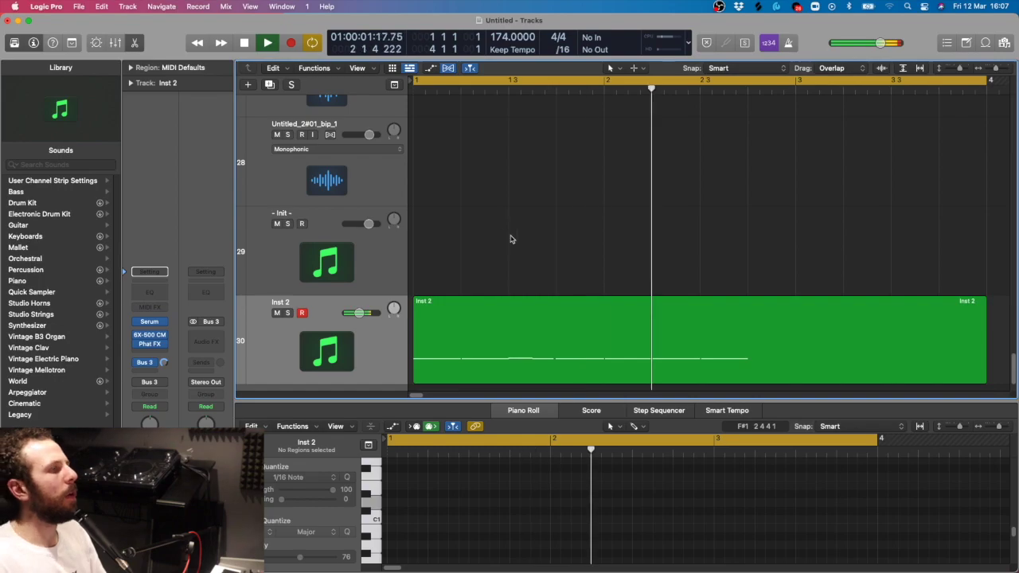
pyautogui.click(552, 320)
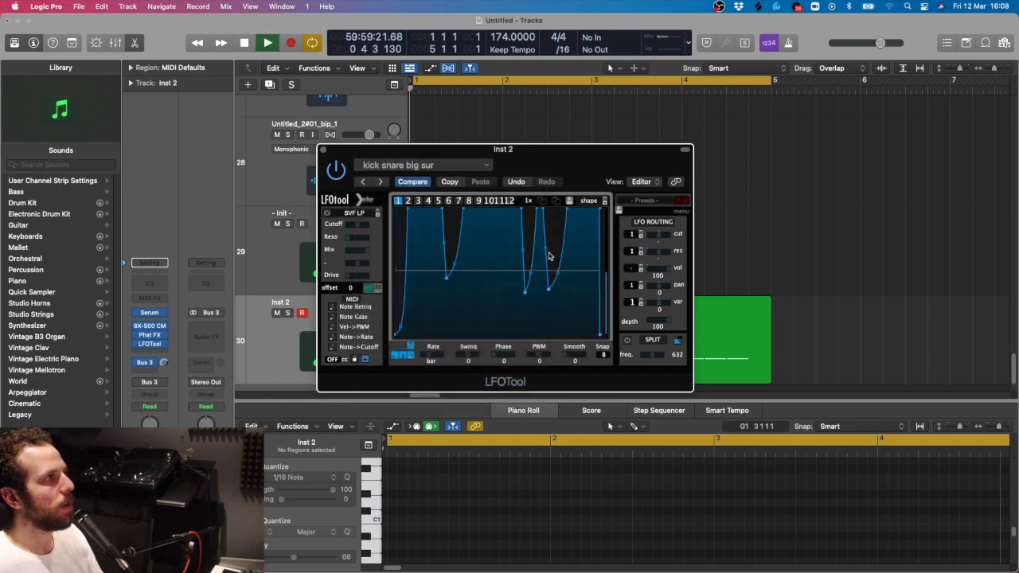
pyautogui.moveTo(361, 158); pyautogui.dragTo(428, 154)
pyautogui.click(389, 144)
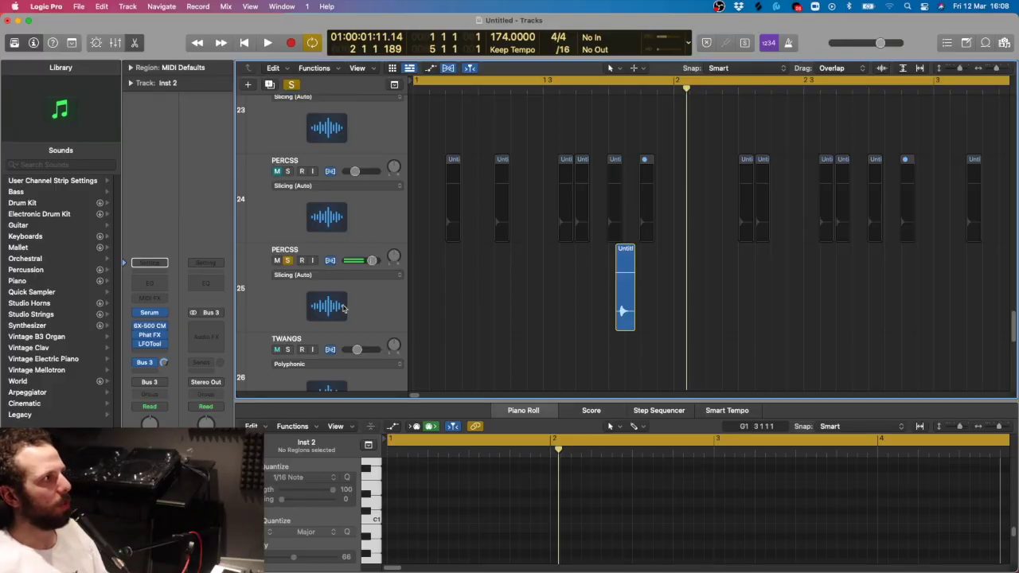
# Move the soloed PERCSS track from position 25 to directly below the two TWANGS tracks.
pyautogui.click(344, 308)
pyautogui.scroll(-3, 581, 199)
pyautogui.scroll(2, 582, 200)
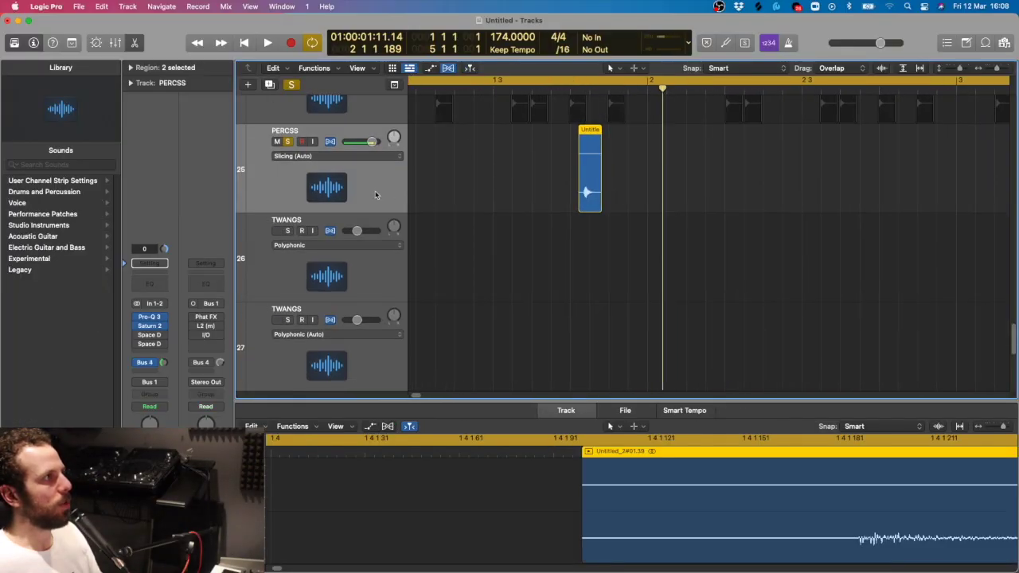
pyautogui.moveTo(375, 195); pyautogui.dragTo(492, 318)
pyautogui.scroll(-1, 510, 293)
pyautogui.press('super+Right')
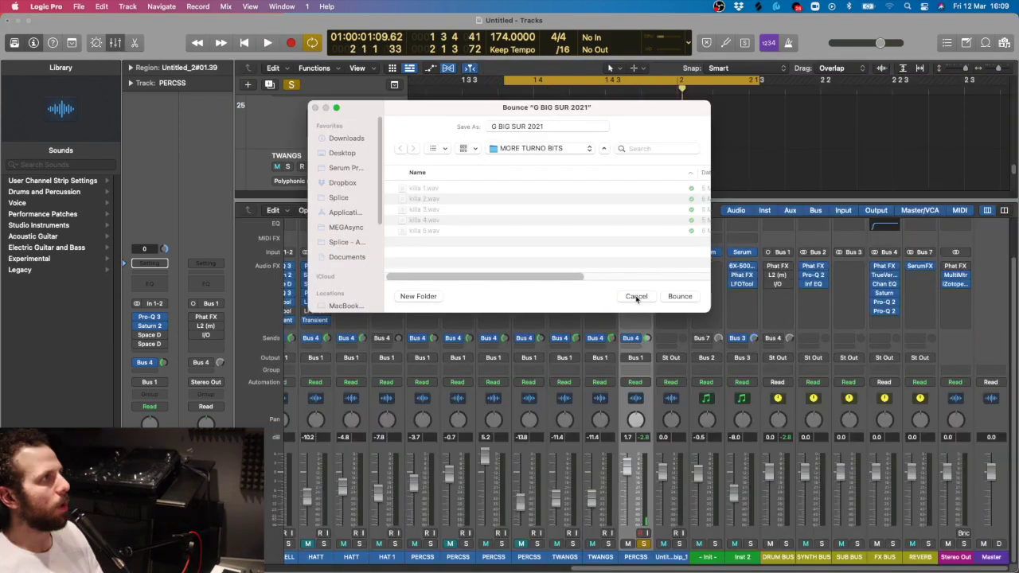
# Cancel the pending bounce and save the project as a folder named beeeer.
pyautogui.click(636, 297)
pyautogui.click(79, 7)
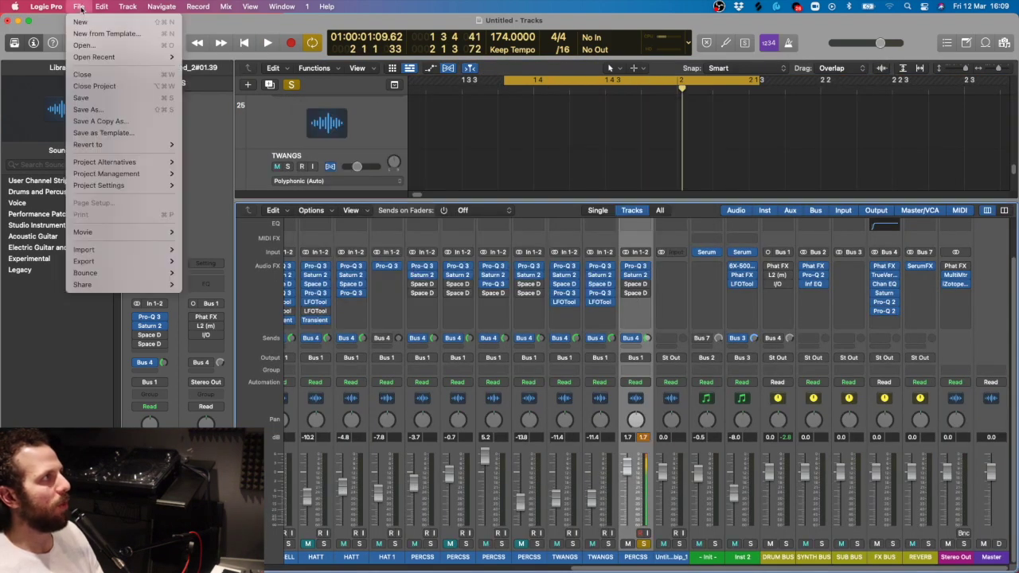
pyautogui.click(96, 104)
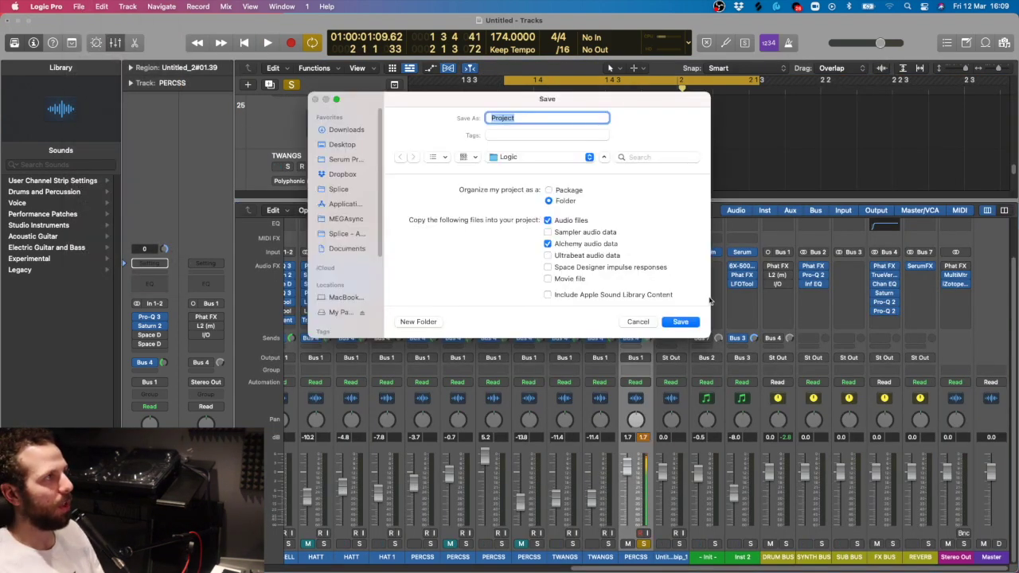
pyautogui.moveTo(572, 104); pyautogui.dragTo(639, 152)
pyautogui.write('beeeer')
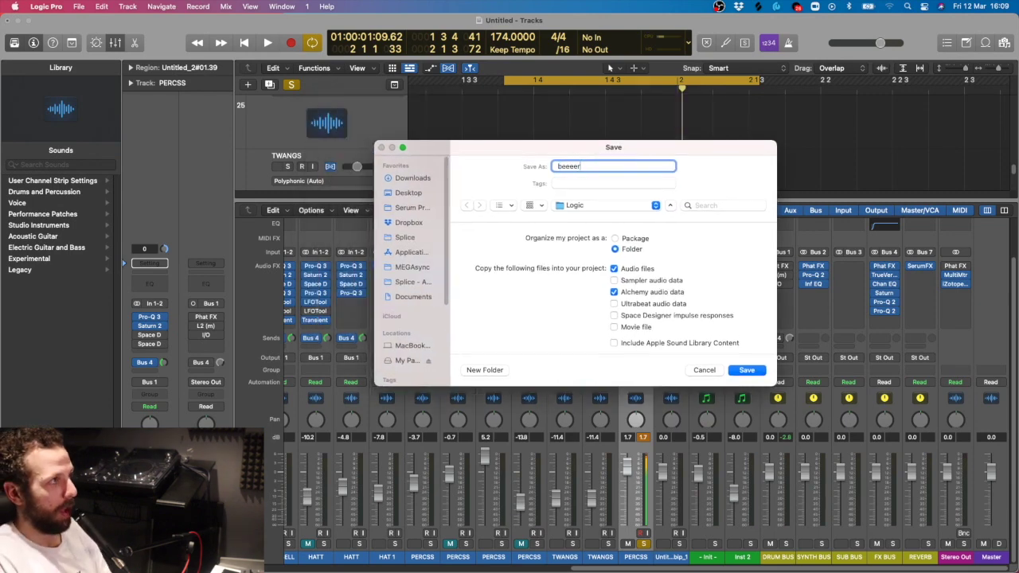
pyautogui.press('Return')
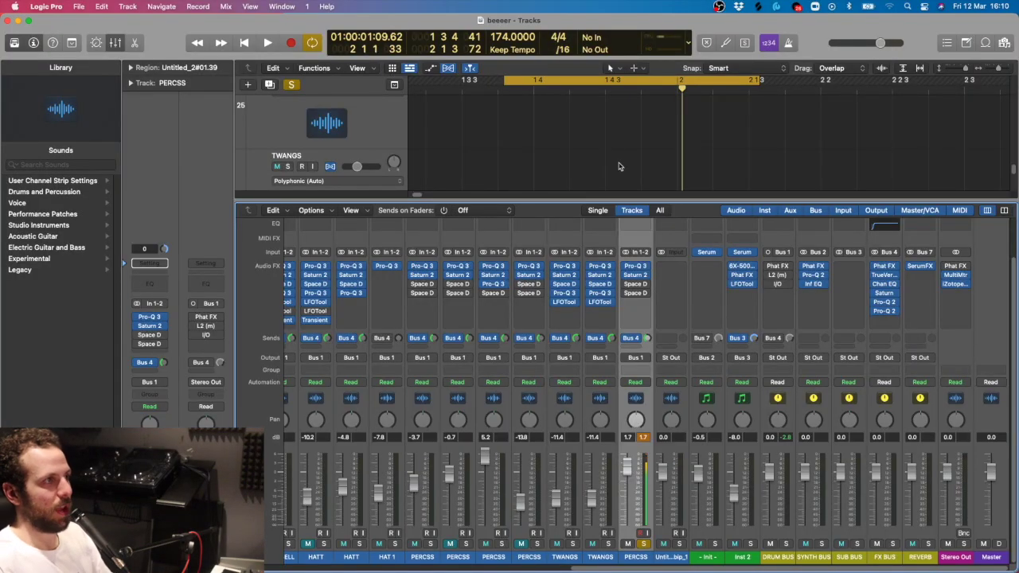
# Hide the mixer, play the soloed PERCSS region on track 27, and open the bounce's file name for editing.
pyautogui.hotkey('ctrl', 'm')
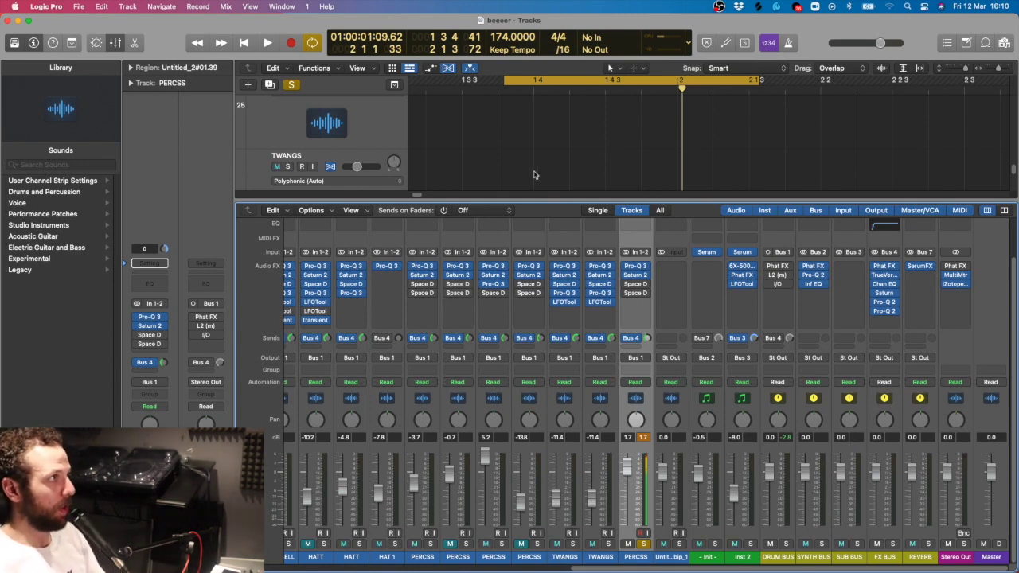
pyautogui.scroll(-3, 526, 164)
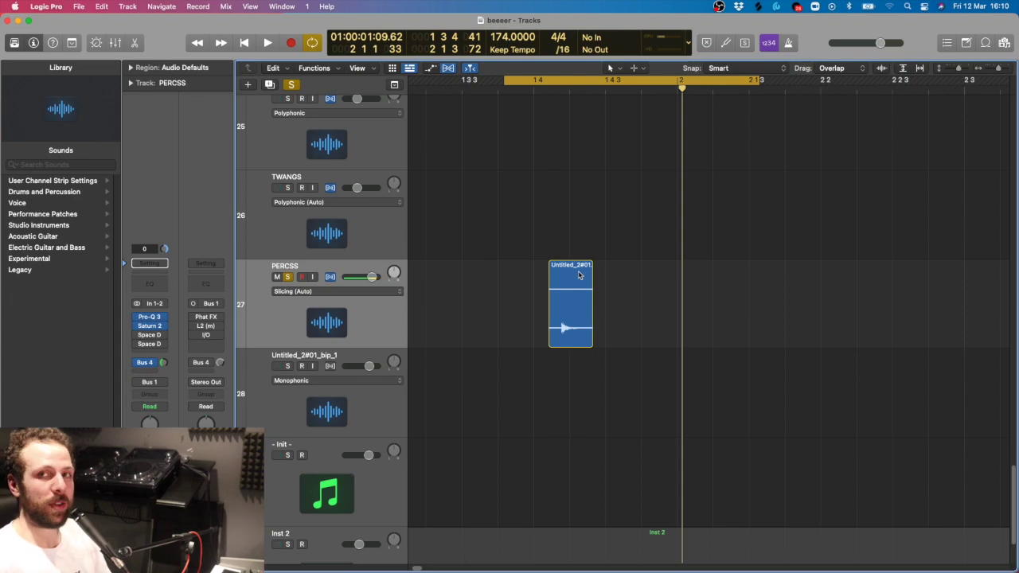
pyautogui.press('space')
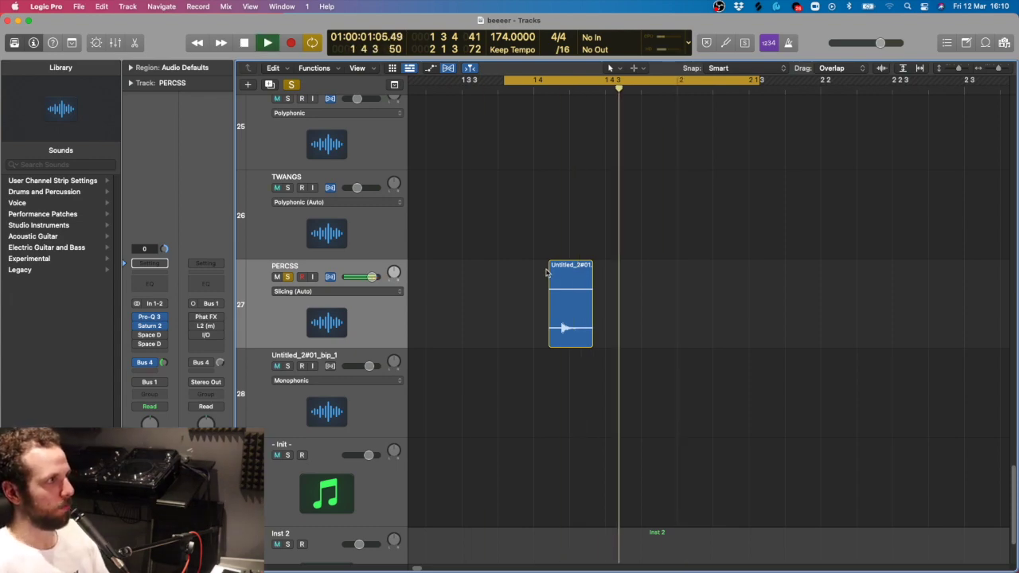
pyautogui.press('space')
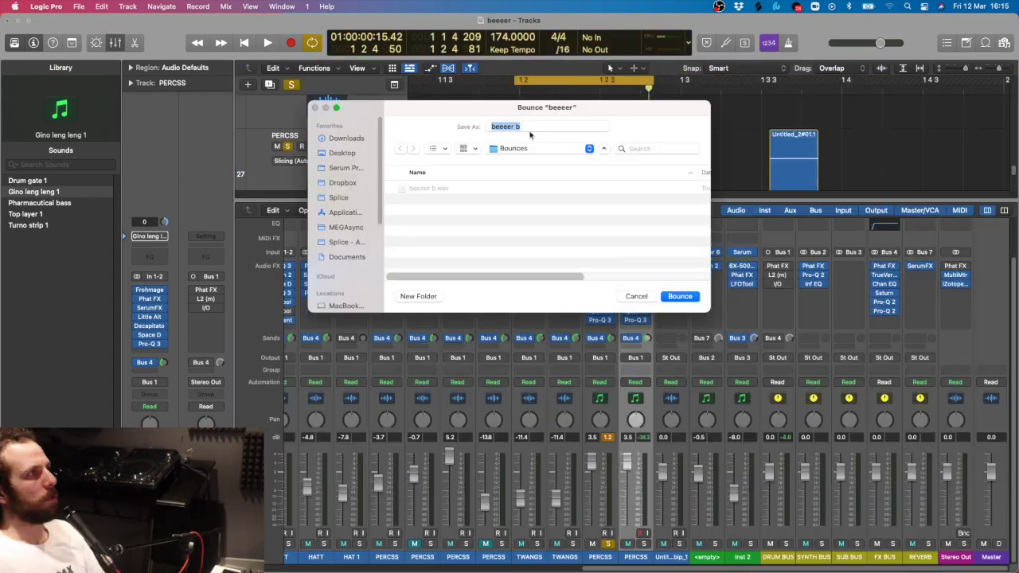
pyautogui.click(532, 127)
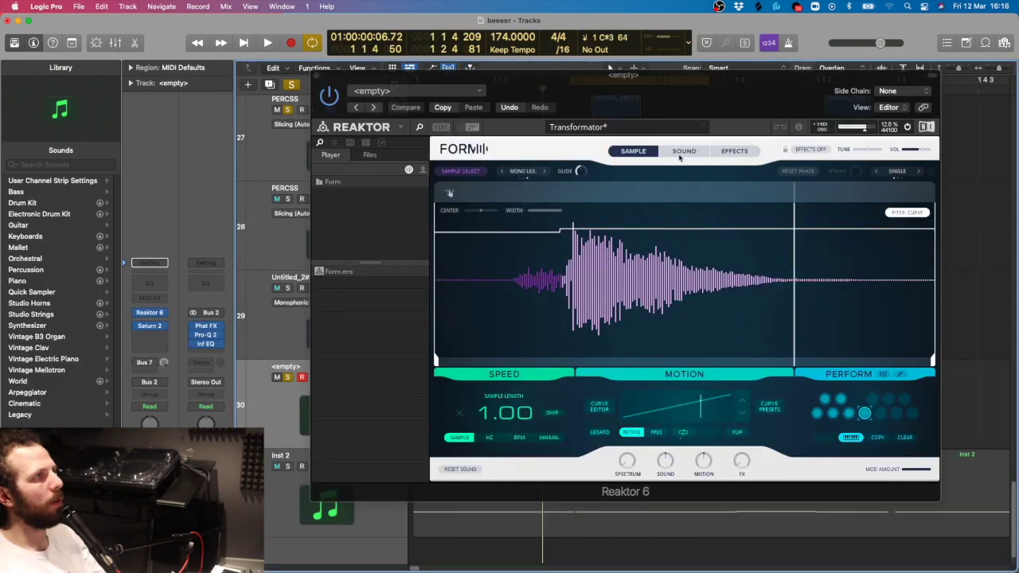
# Adjust the first band of FORM's Frequency Shaping effect in Reaktor 6, and stop the loop playback.
pyautogui.click(682, 154)
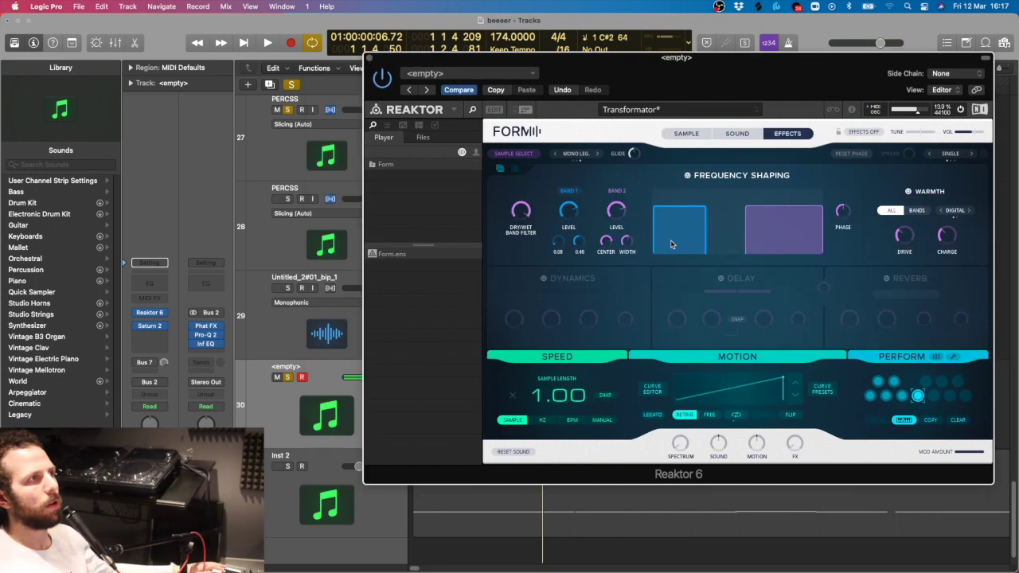
pyautogui.moveTo(671, 244); pyautogui.dragTo(700, 239)
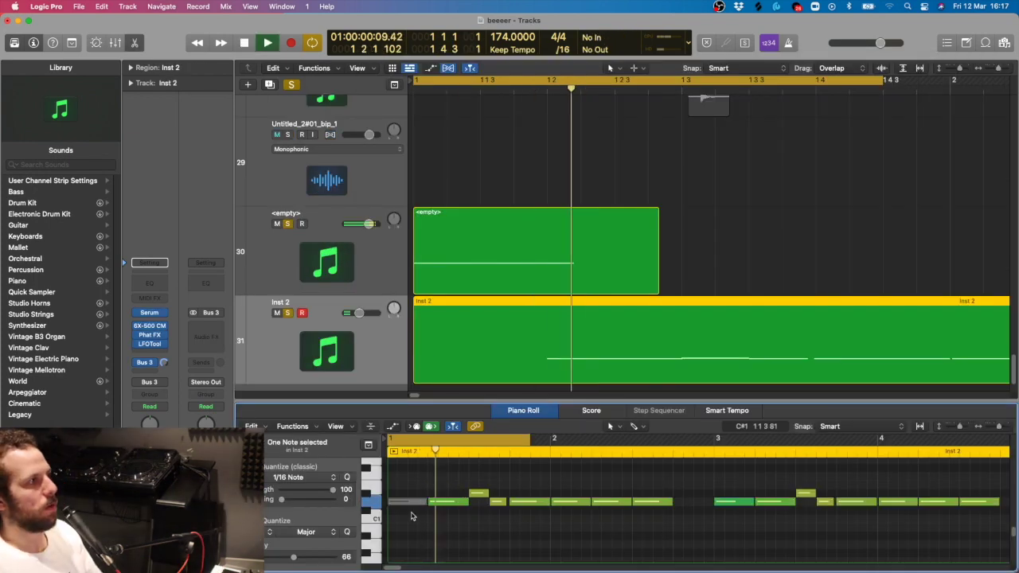
pyautogui.press('space')
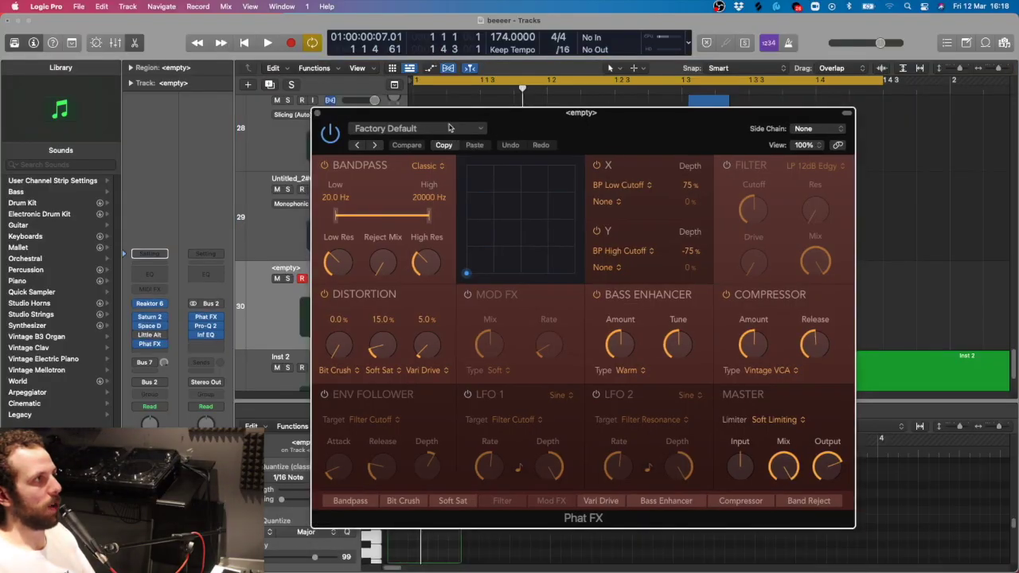
# Load the CLHH Run 3 preset into Phat FX on the Reaktor track and audition the soloed region.
pyautogui.click(449, 128)
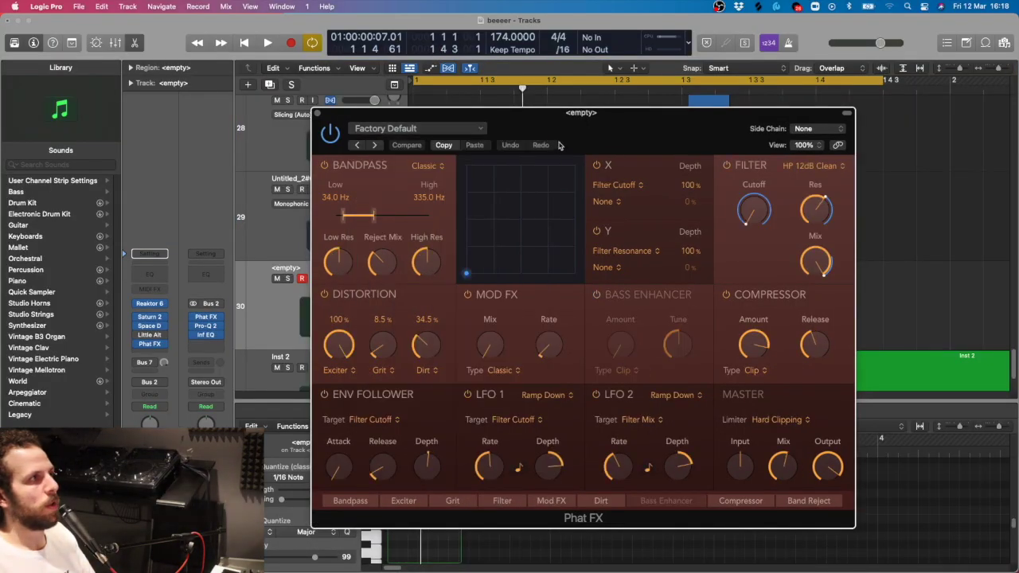
pyautogui.press('space')
pyautogui.moveTo(588, 129); pyautogui.dragTo(615, 106)
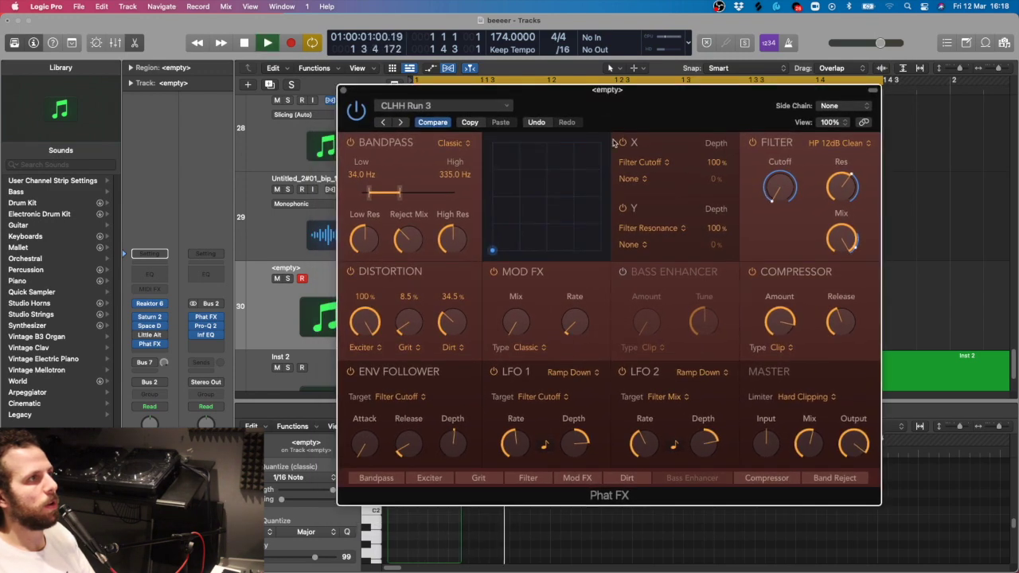
pyautogui.press('space')
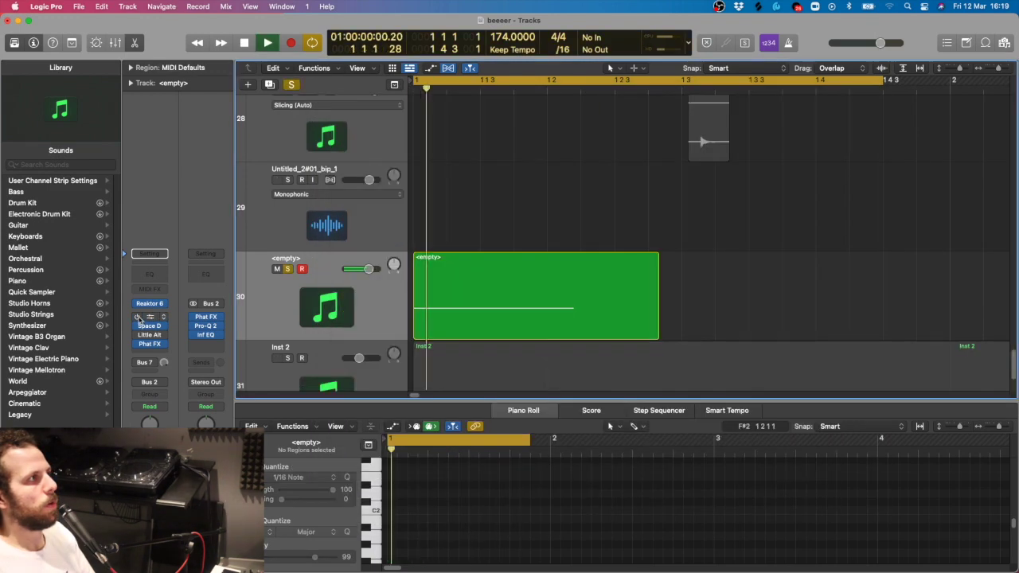
pyautogui.press('space')
pyautogui.press('space')
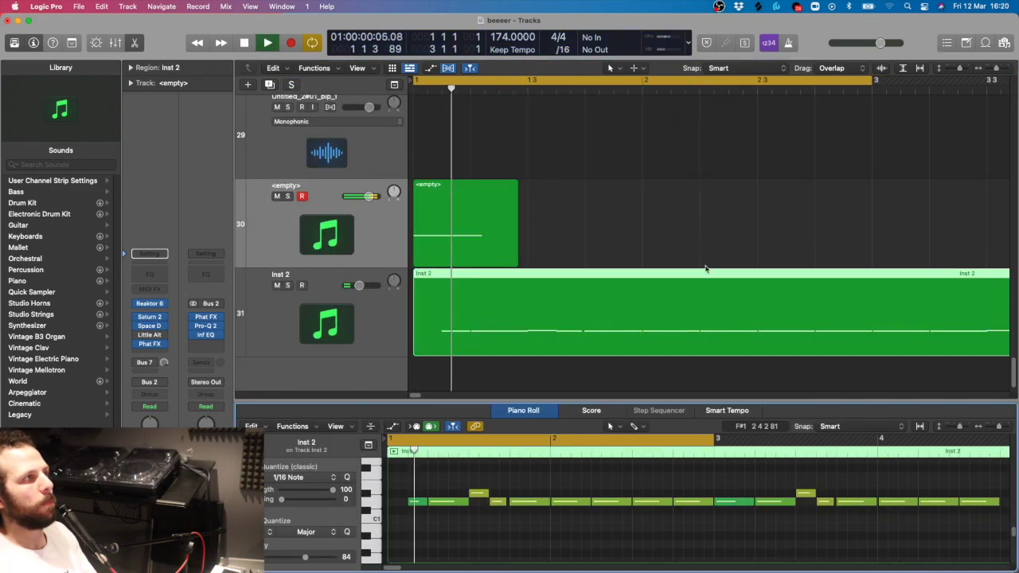
# Bounce the <empty> region on track 30 in place to a new track, leaving the source and using Overload Protection Only.
pyautogui.click(725, 172)
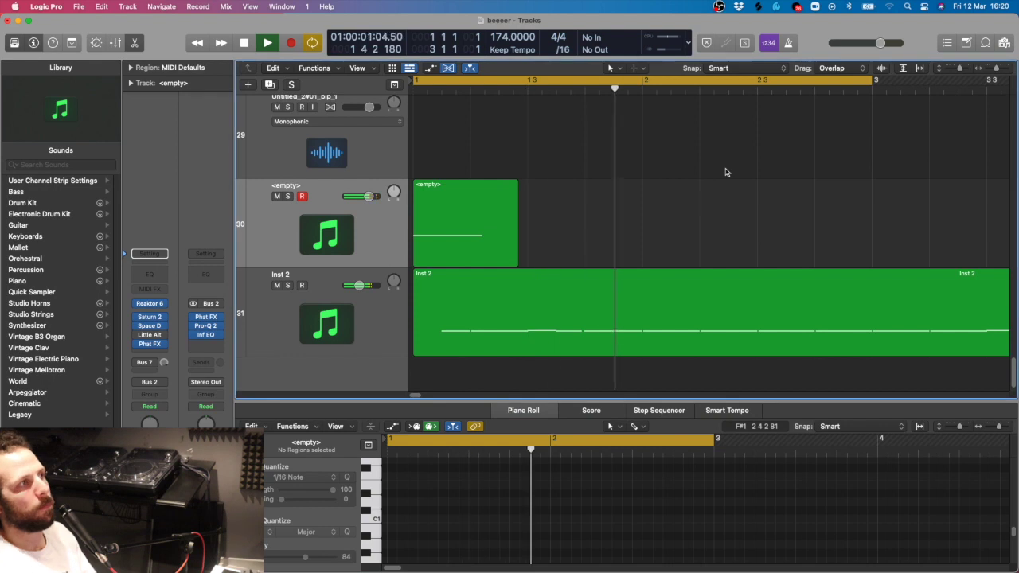
pyautogui.scroll(2, 634, 185)
pyautogui.scroll(3, 635, 186)
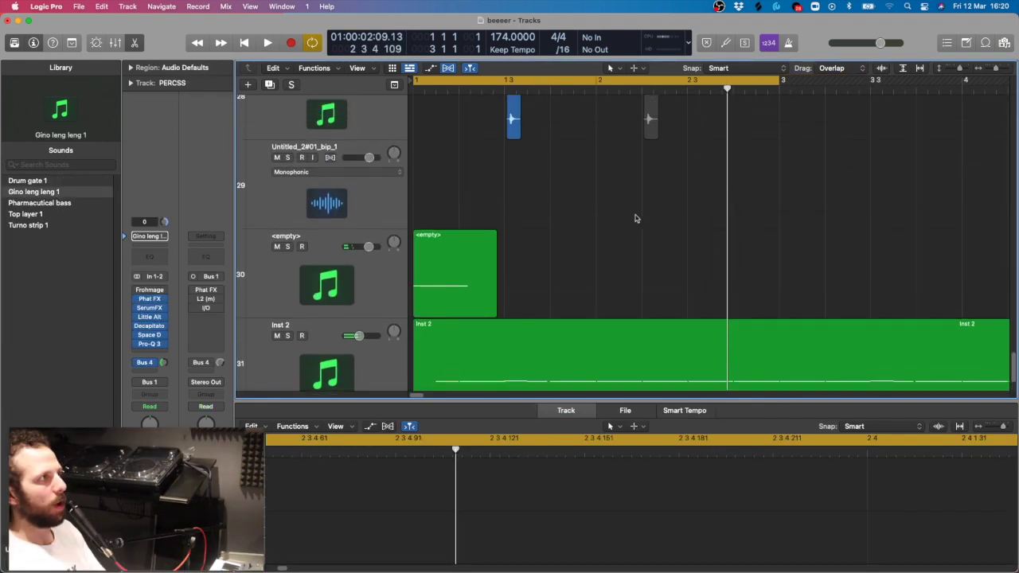
pyautogui.scroll(1, 634, 218)
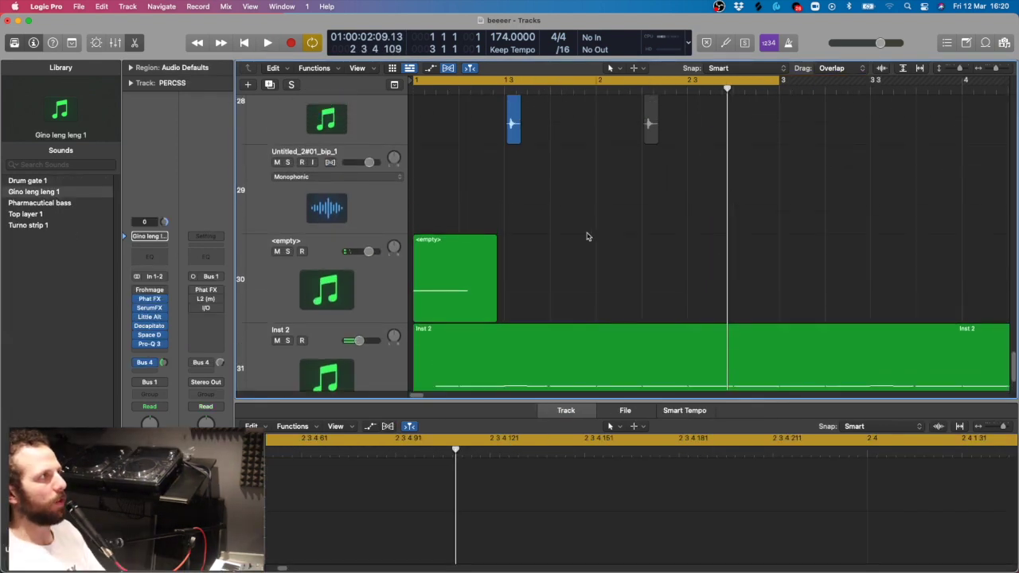
pyautogui.click(455, 254)
pyautogui.hotkey('ctrl', 'b')
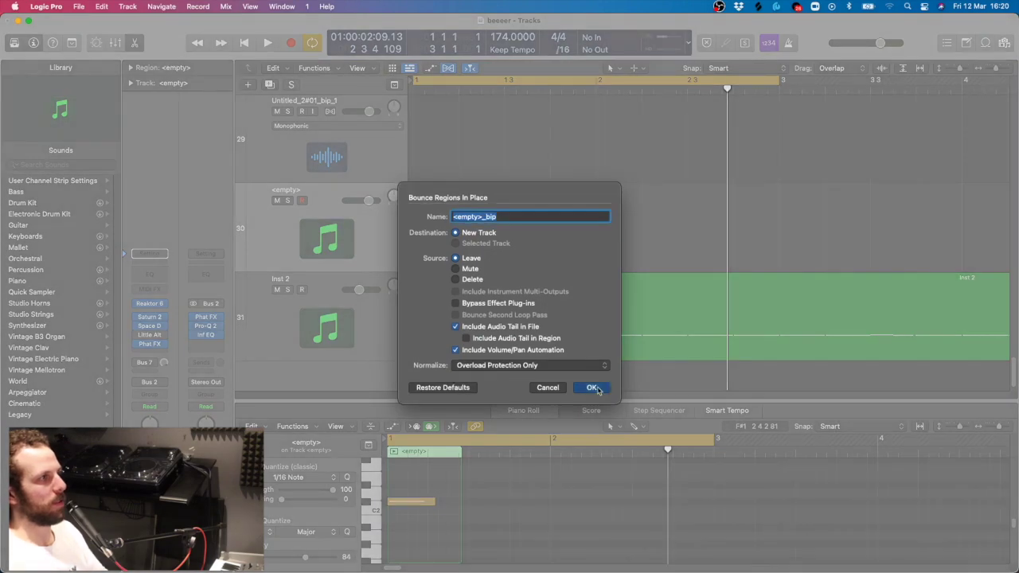
pyautogui.click(592, 387)
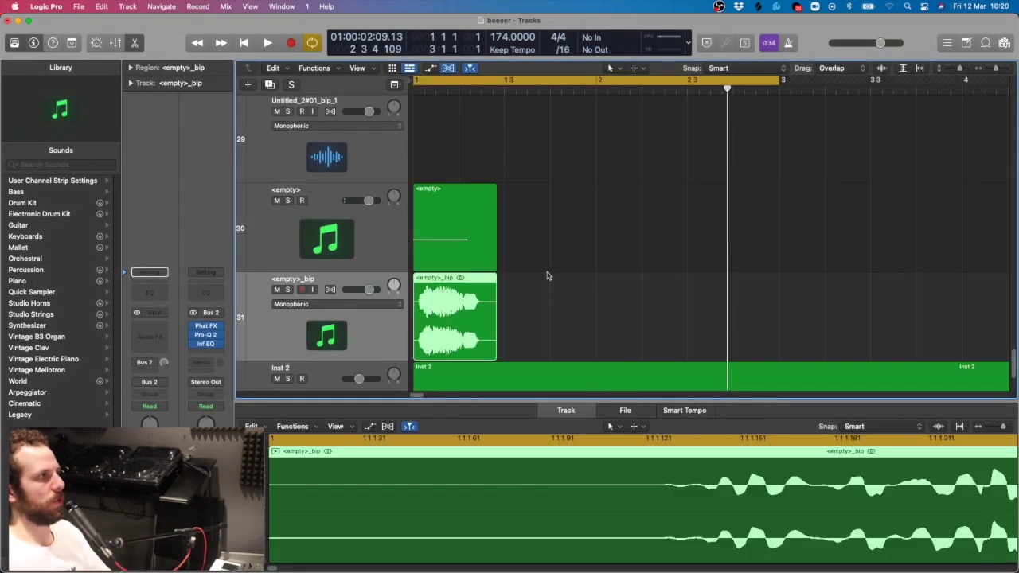
pyautogui.click(547, 275)
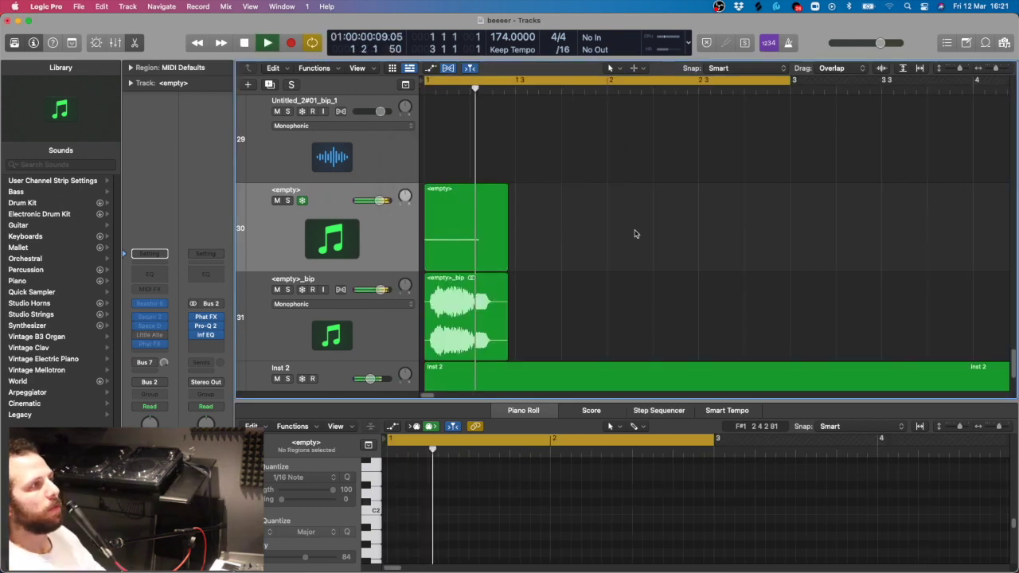
# Open LFOTool on the soloed Inst 2 track and audition the bass through its kick snare big sur curve.
pyautogui.press('Down')
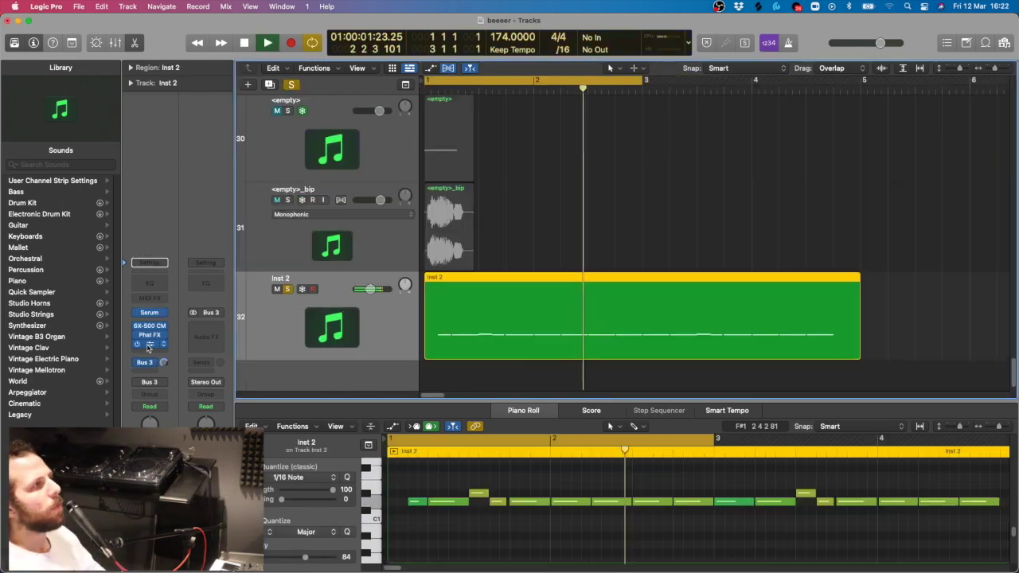
pyautogui.click(147, 344)
pyautogui.press('space')
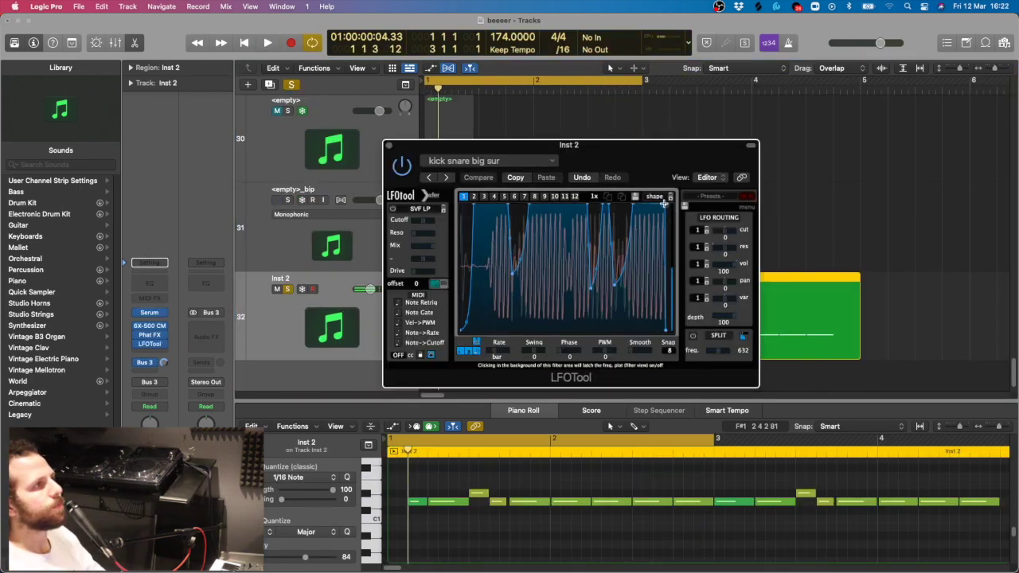
pyautogui.press('space')
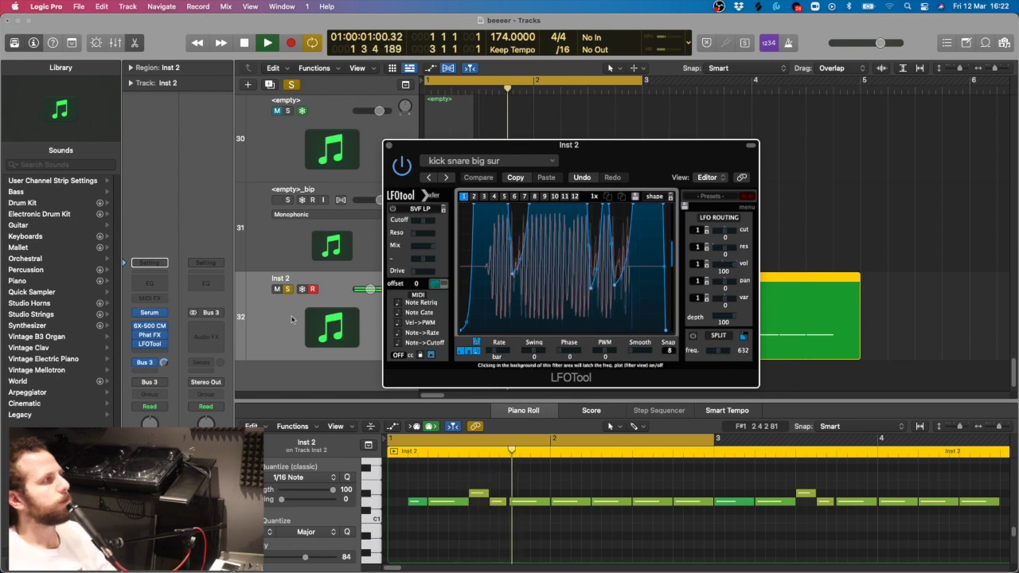
pyautogui.press('space')
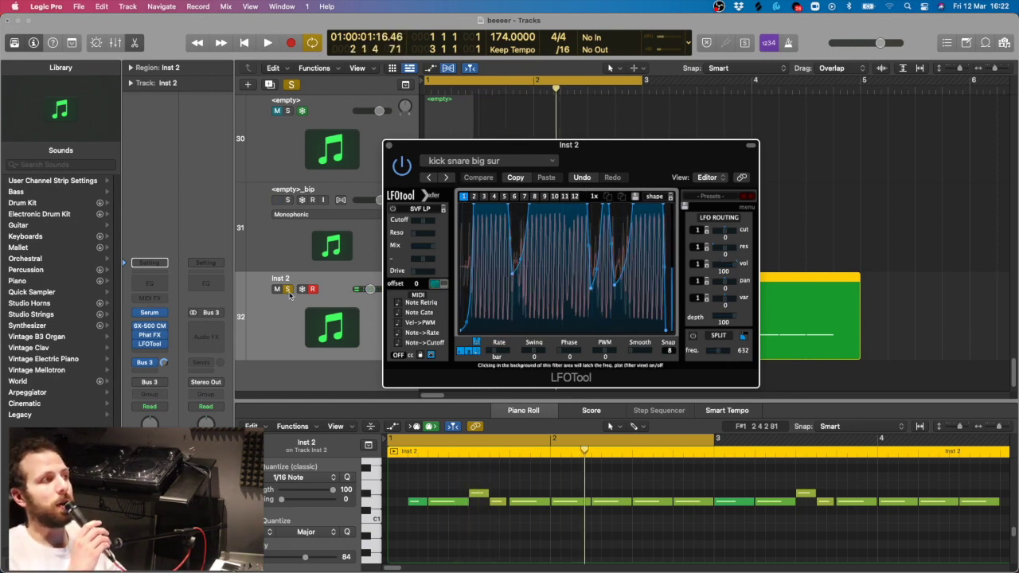
pyautogui.press('space')
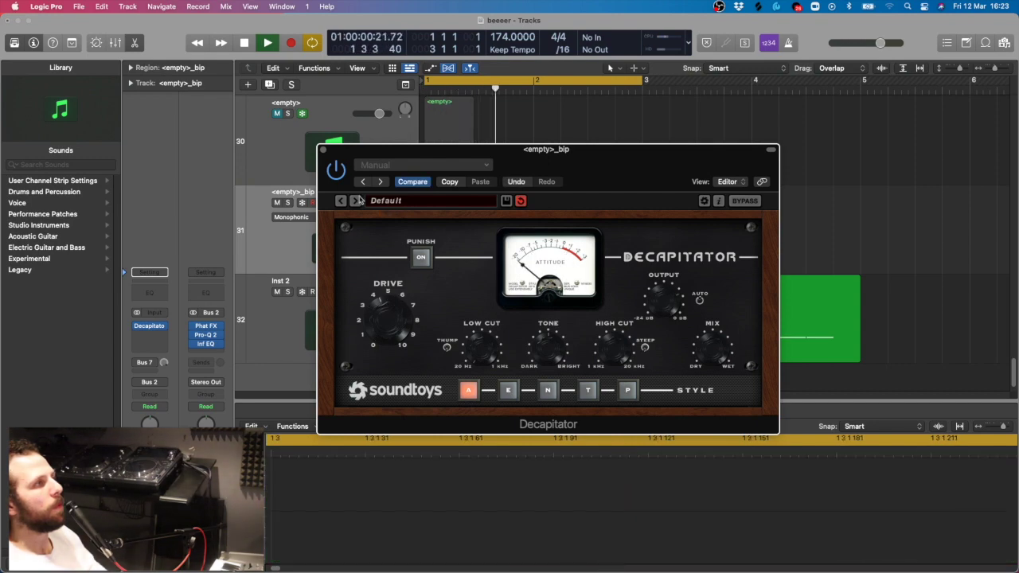
# Solo the <empty>_bip track and audition successive Decapitator presets on it, including Beefy and MidDriver.
pyautogui.click(356, 201)
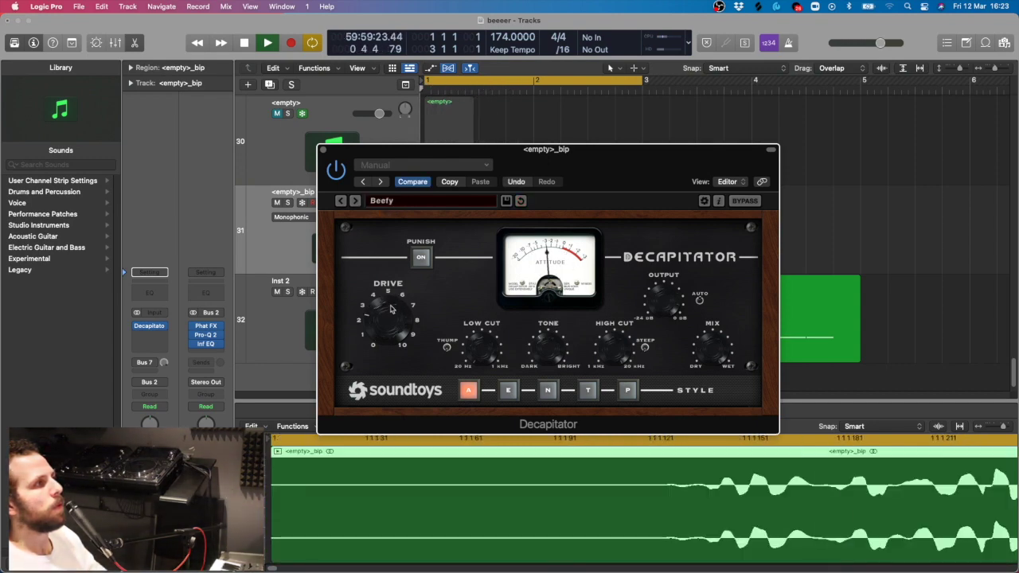
pyautogui.press('s')
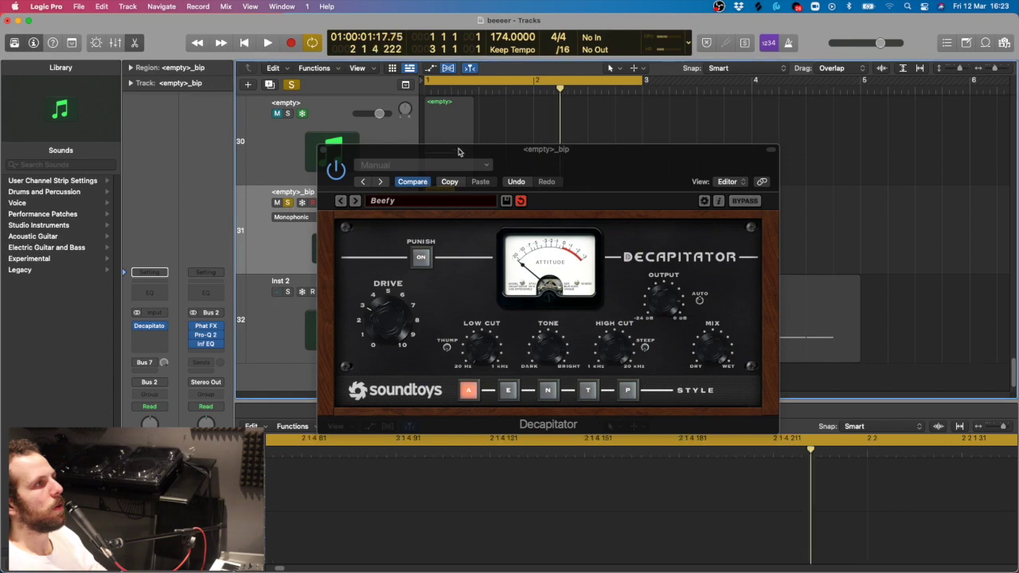
pyautogui.click(356, 201)
pyautogui.click(356, 201)
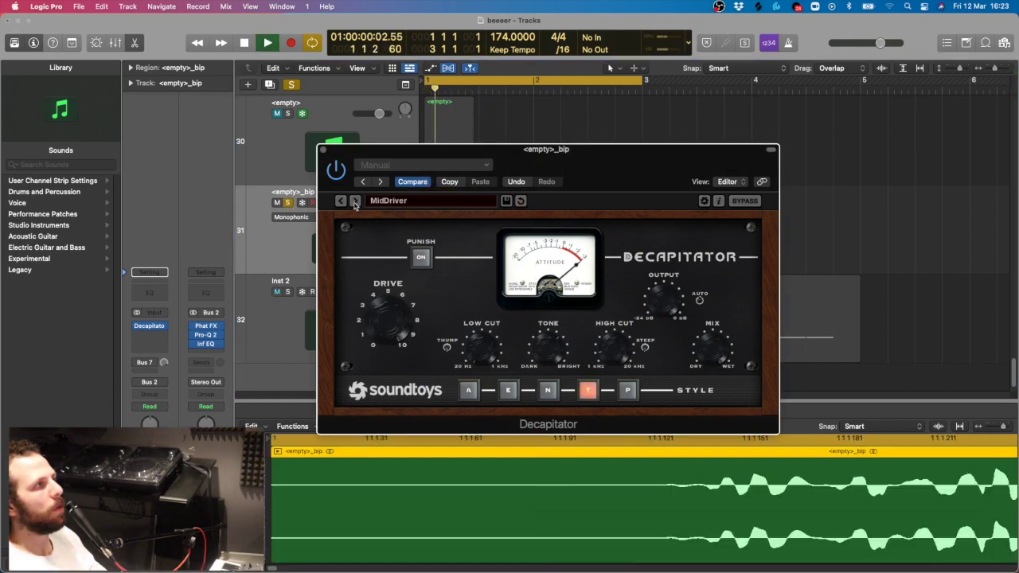
pyautogui.click(356, 201)
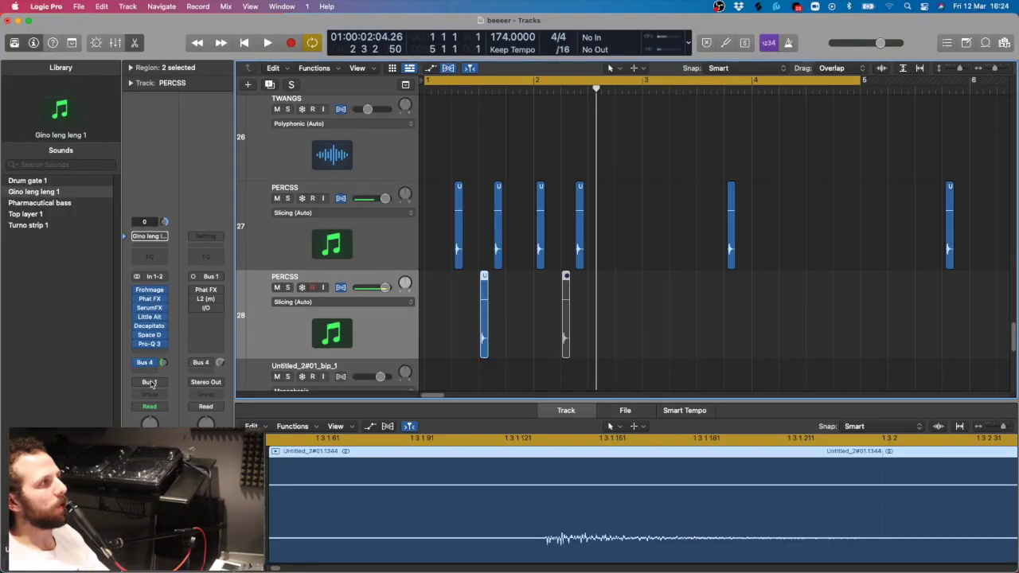
# Route the selected PERCSS track's output to Bus 2.
pyautogui.click(147, 383)
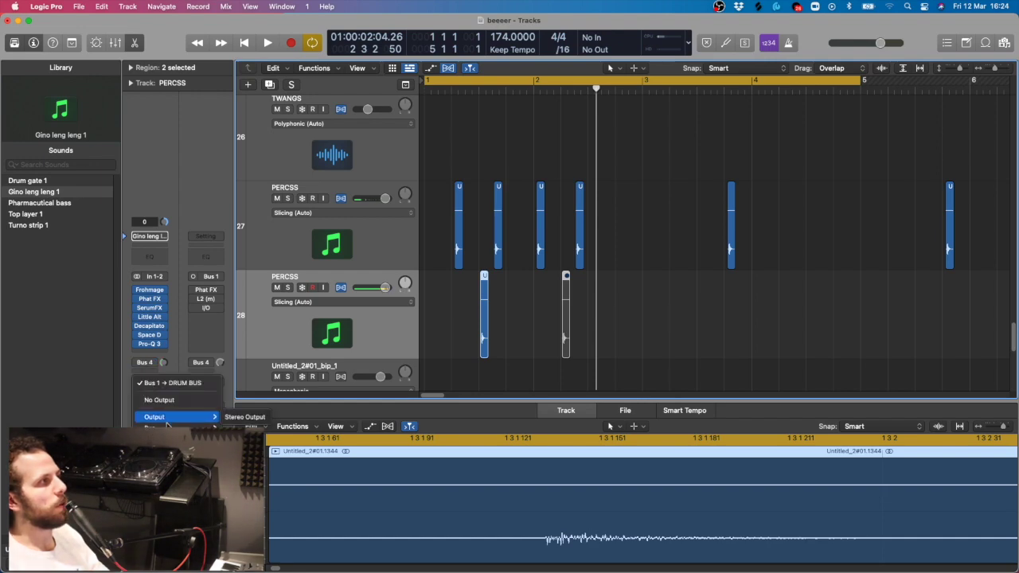
pyautogui.moveTo(159, 416)
pyautogui.click(267, 144)
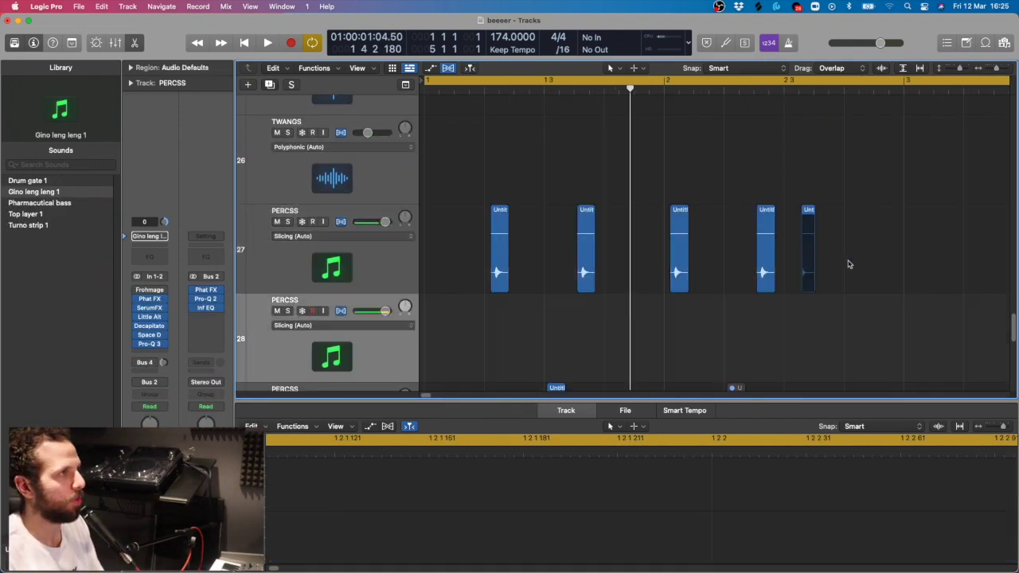
# Move the short percussion region just after 2 3 from PERCSS track 27 down to PERCSS track 28, and play it back.
pyautogui.moveTo(849, 265); pyautogui.dragTo(794, 276)
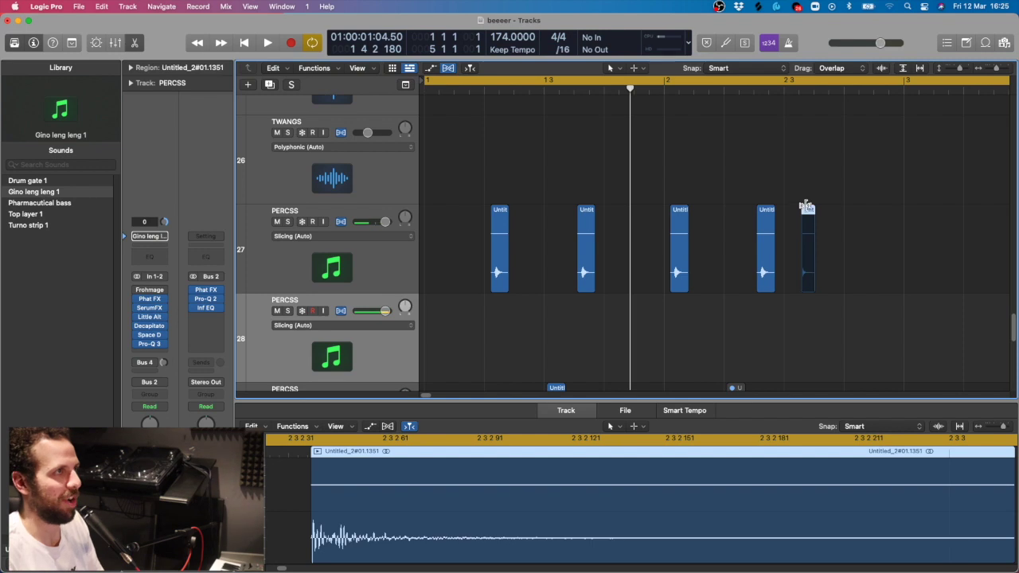
pyautogui.moveTo(806, 207); pyautogui.dragTo(808, 314)
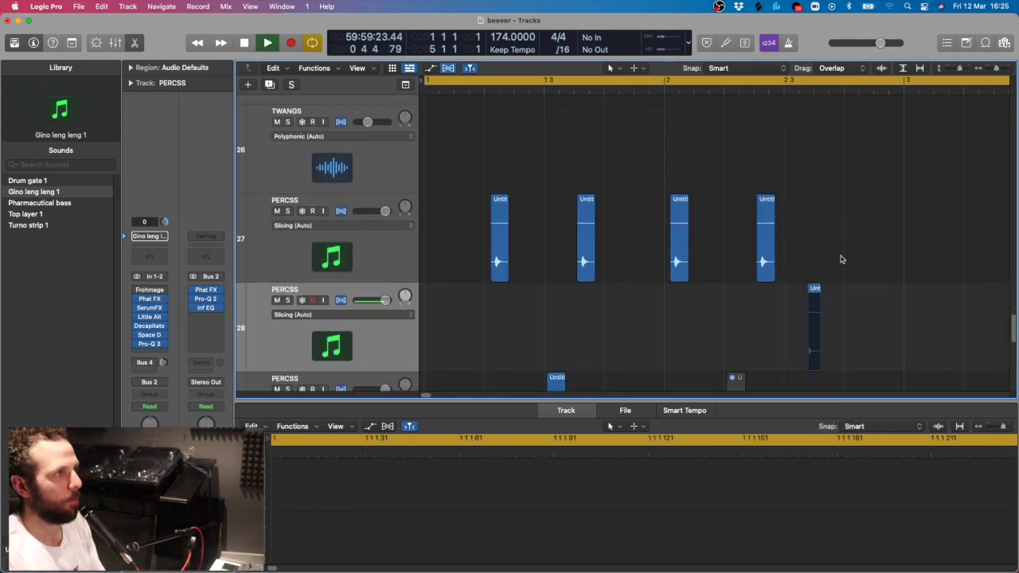
pyautogui.press('super+Left')
pyautogui.scroll(-2, 880, 253)
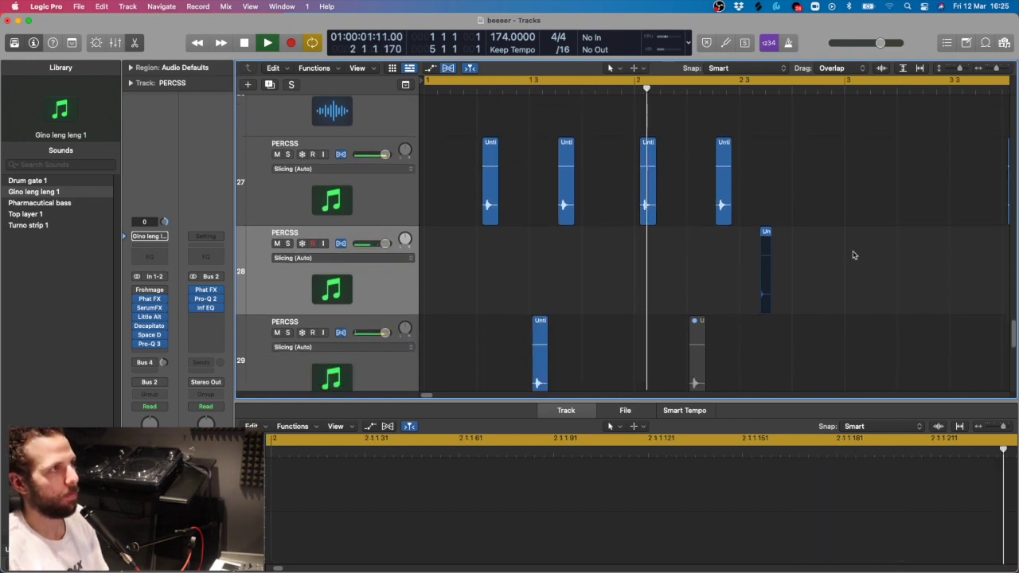
# Copy the percussion region on track 28 to 2 4 3 55, transpose the copy to -7, and audition it.
pyautogui.moveTo(790, 242); pyautogui.dragTo(832, 234)
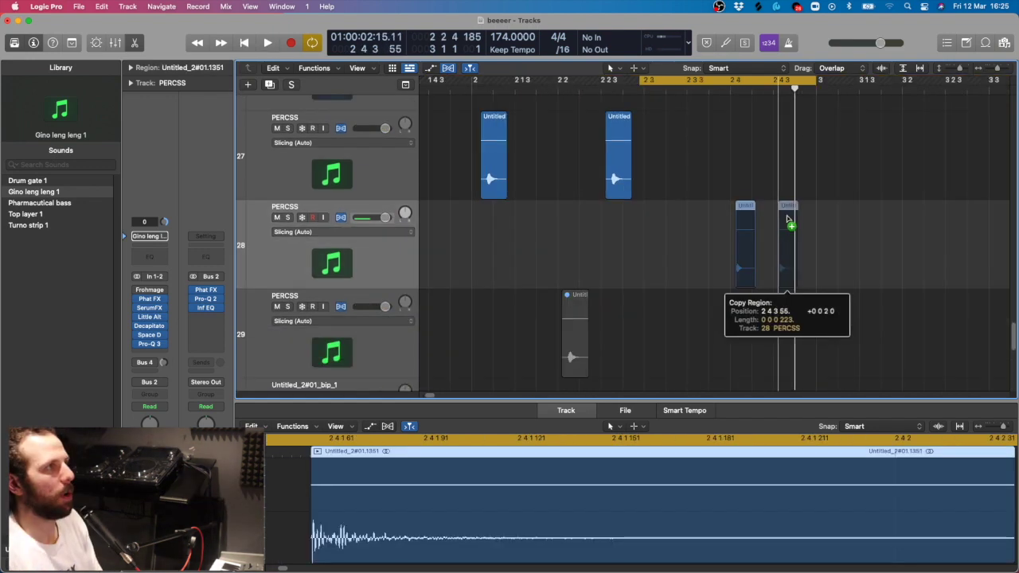
pyautogui.moveTo(796, 221); pyautogui.dragTo(799, 220)
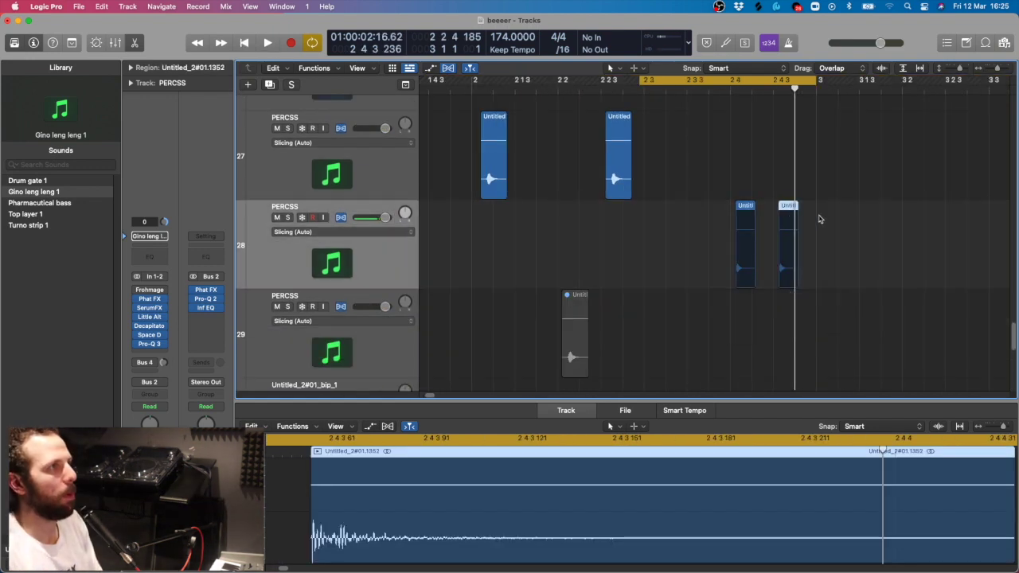
pyautogui.click(131, 67)
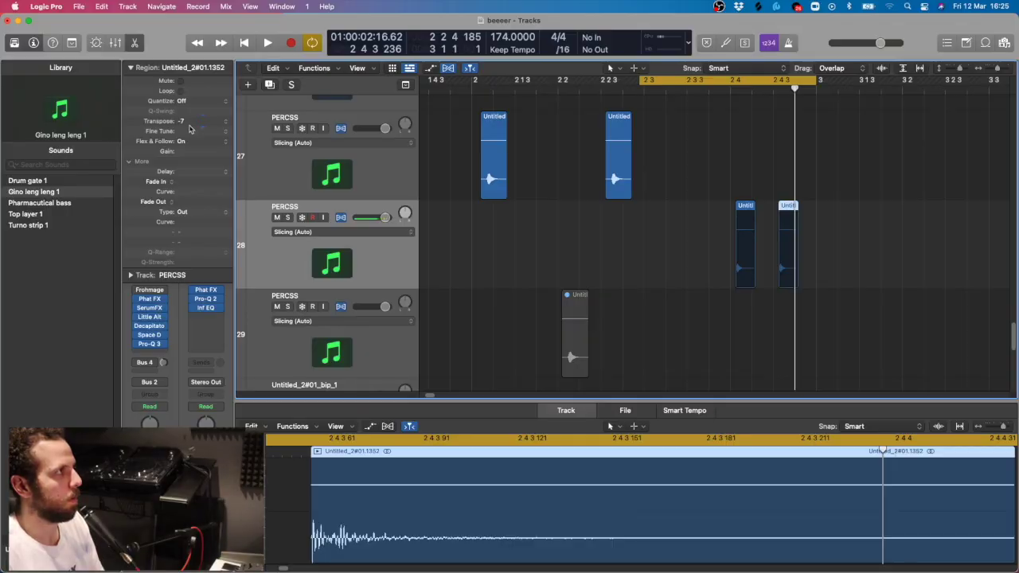
pyautogui.press('space')
pyautogui.press('space')
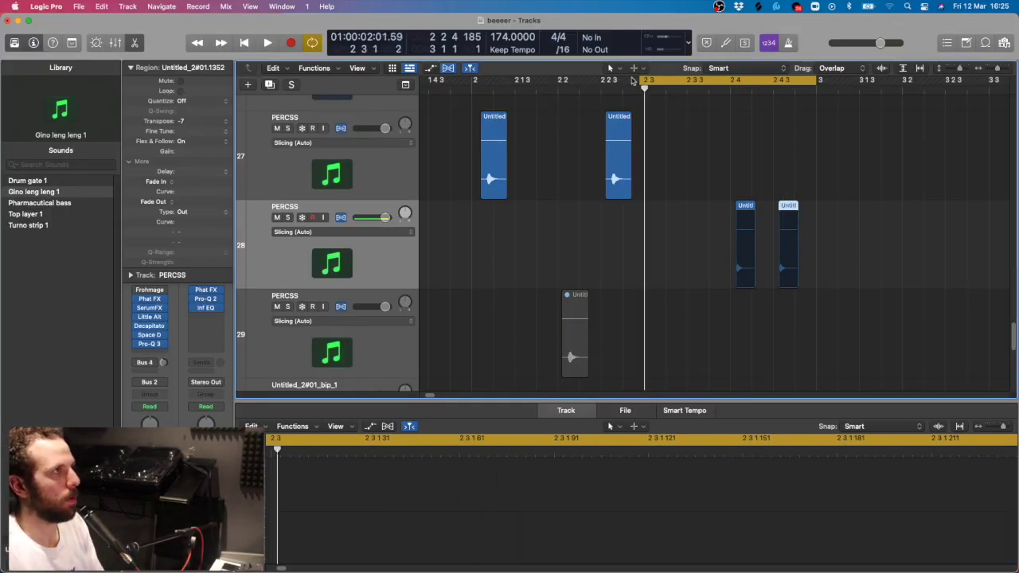
# Create a marker at 2 3 from the cycle area and play the arrangement back.
pyautogui.press('super+Left')
pyautogui.moveTo(669, 86); pyautogui.dragTo(670, 85)
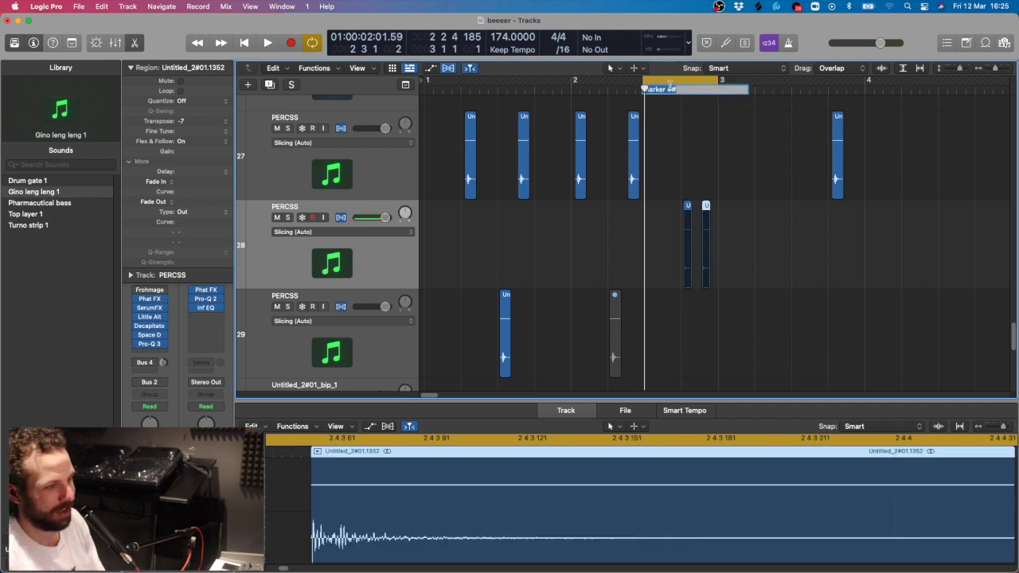
pyautogui.click(669, 83)
pyautogui.click(694, 148)
pyautogui.press('Return')
pyautogui.press('space')
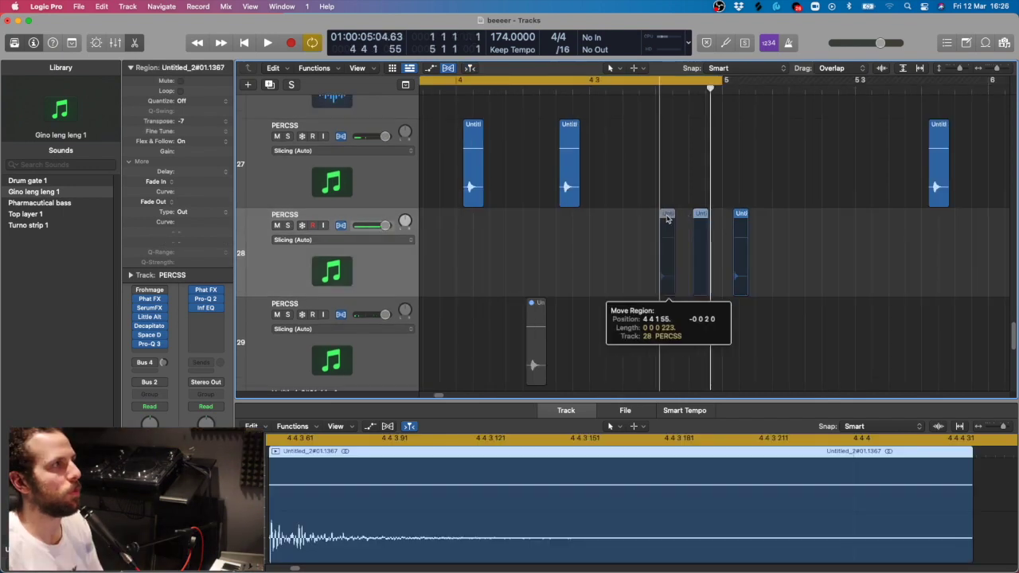
# Move the copied percussion regions near bar 5 on track 28 two divisions earlier, starting at 4 4 1 55.
pyautogui.moveTo(734, 222); pyautogui.dragTo(698, 220)
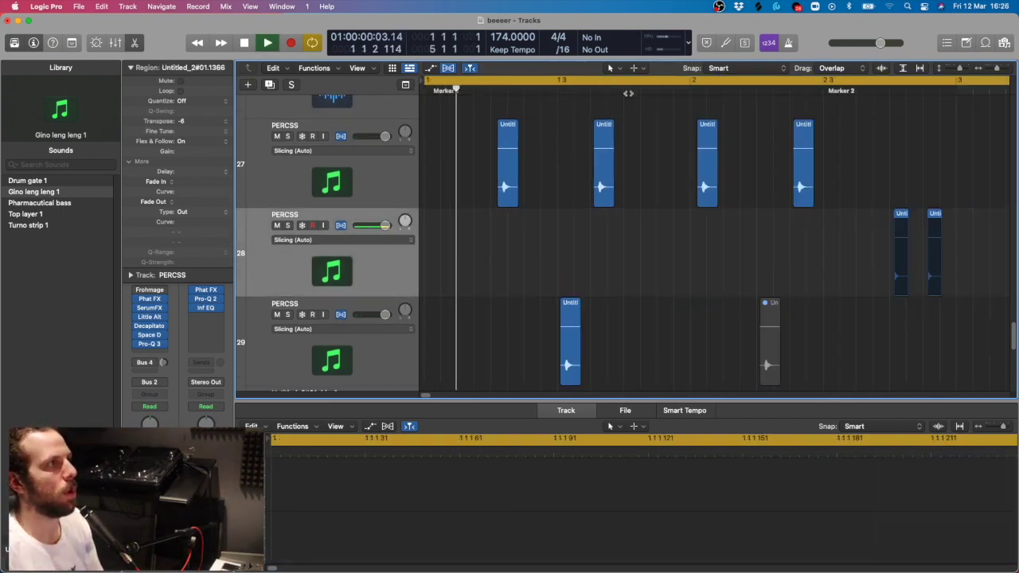
pyautogui.click(356, 269)
# Add a duplicate track below <empty>_bip and copy the bounced region onto it at bar 1.
pyautogui.scroll(-1, 450, 231)
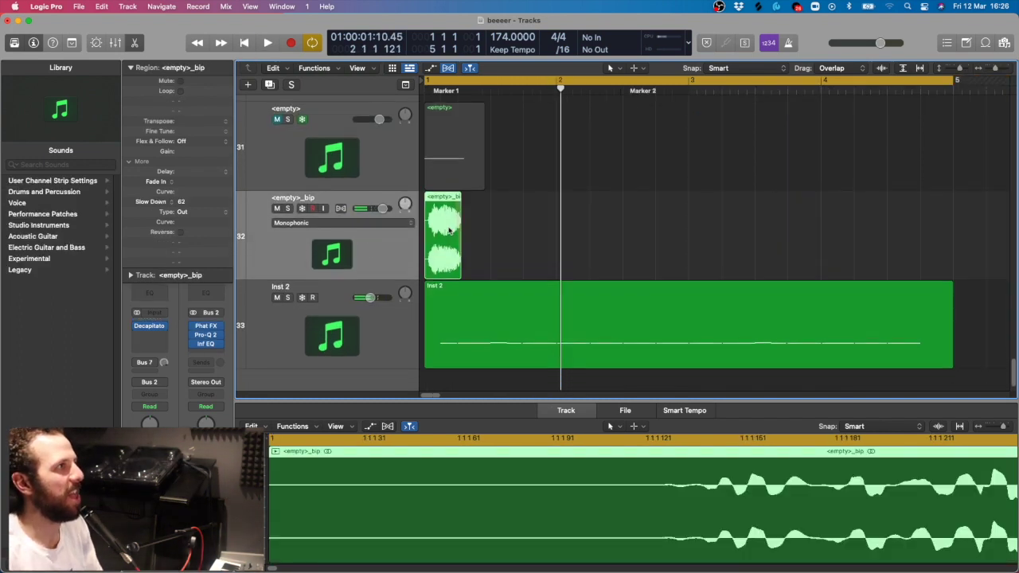
pyautogui.click(271, 86)
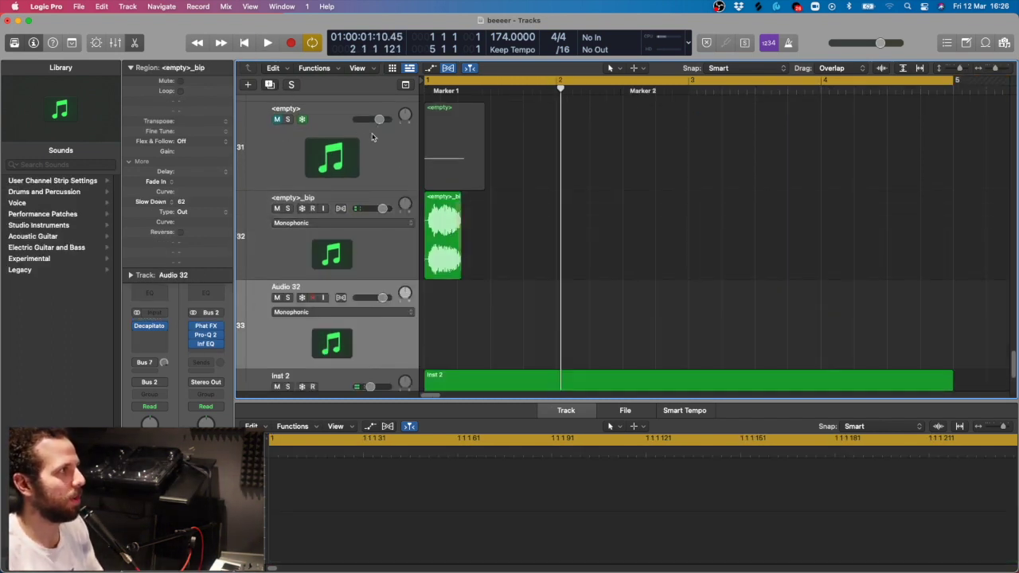
pyautogui.moveTo(445, 198); pyautogui.dragTo(445, 310)
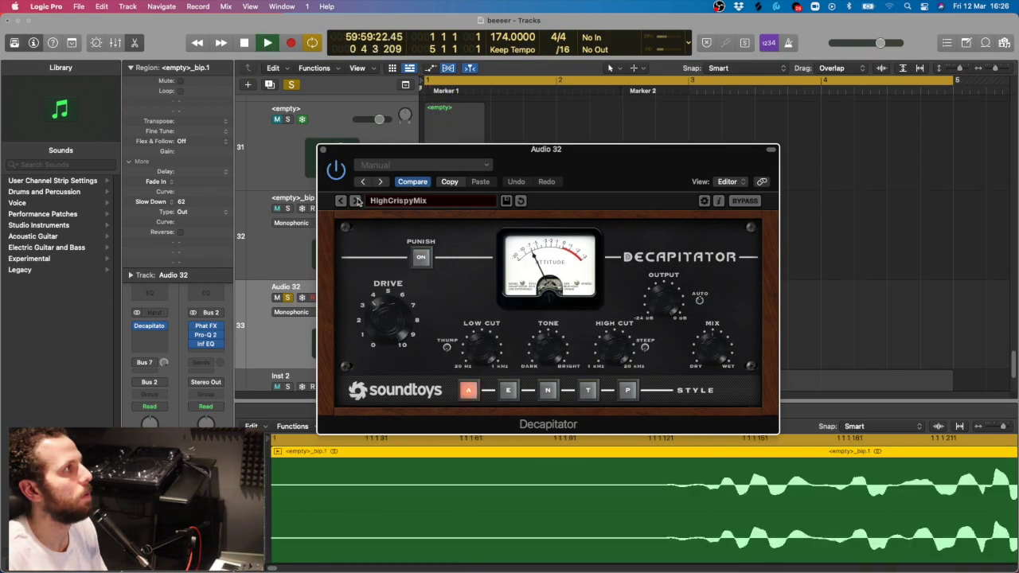
# Try the Decapitator preset following HighCrispyMix on the Audio 32 track and play back the loop.
pyautogui.click(357, 201)
pyautogui.press('space')
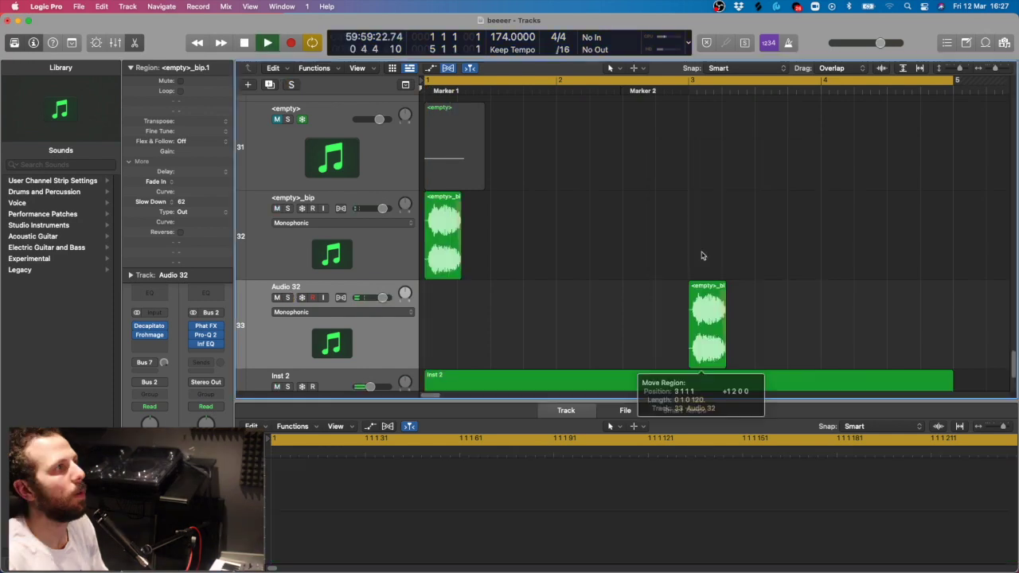
# Move the Audio 32 region to 3 1 1 1, listen back, and shorten its end.
pyautogui.click(702, 256)
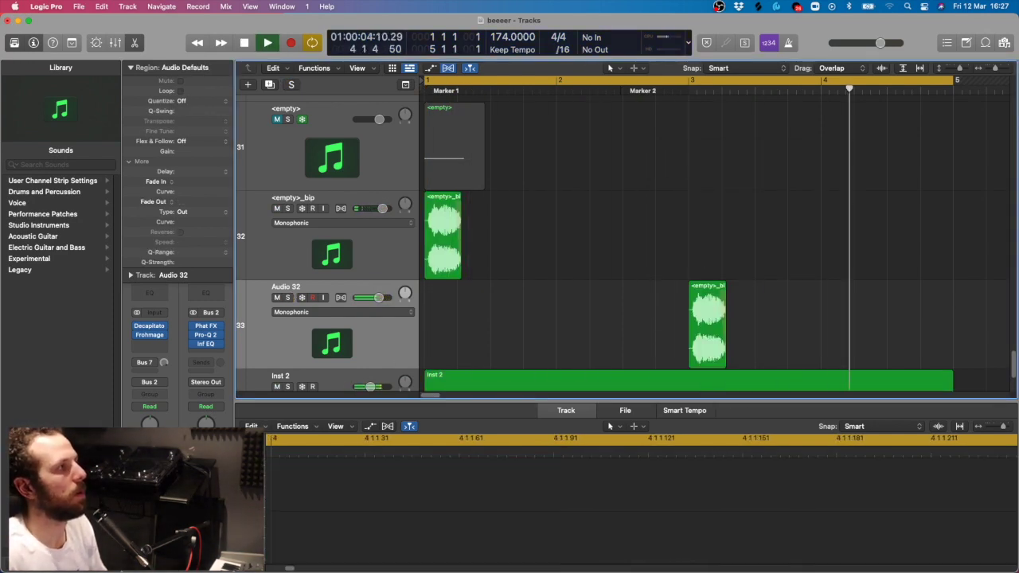
pyautogui.moveTo(716, 352); pyautogui.dragTo(711, 355)
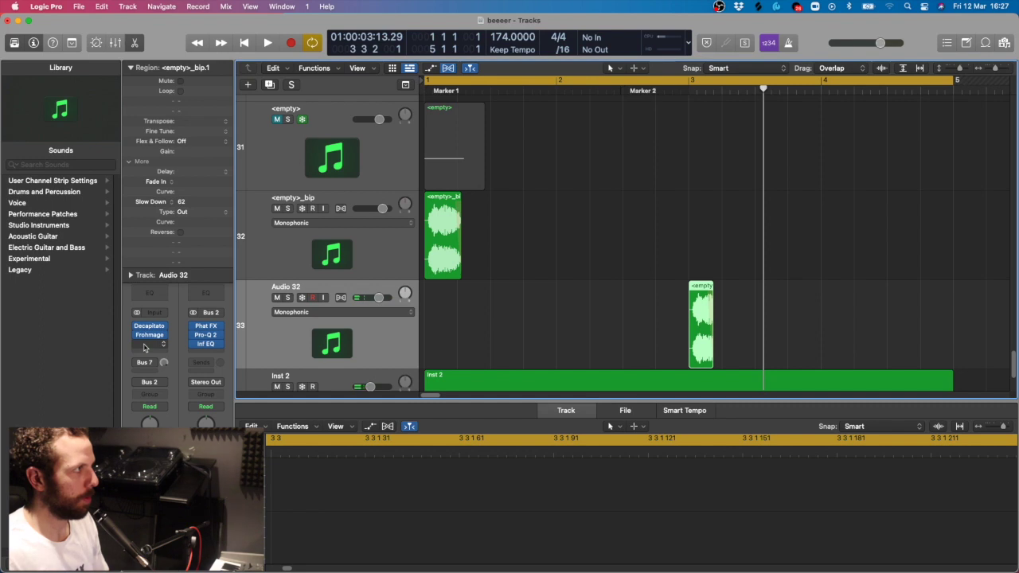
# Insert ChromaVerb in the next free effect slot of the Audio 32 track and move its window clear of the ruler.
pyautogui.click(145, 345)
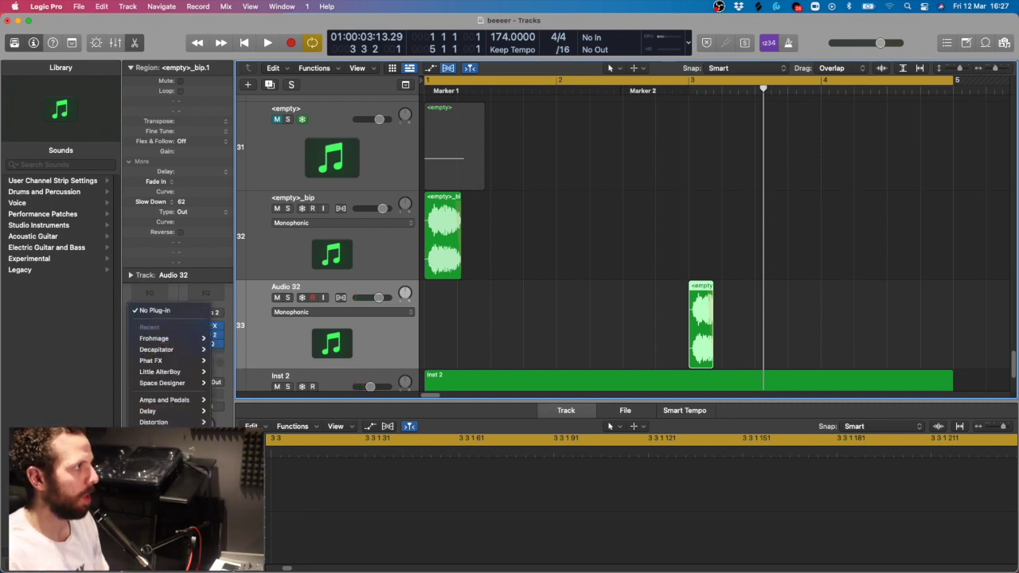
pyautogui.moveTo(167, 561)
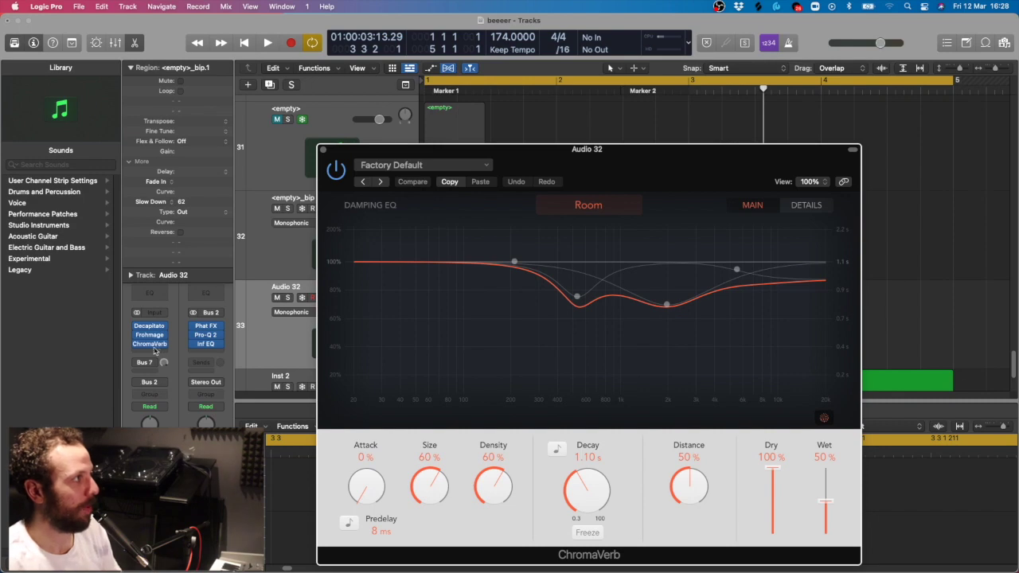
pyautogui.click(153, 345)
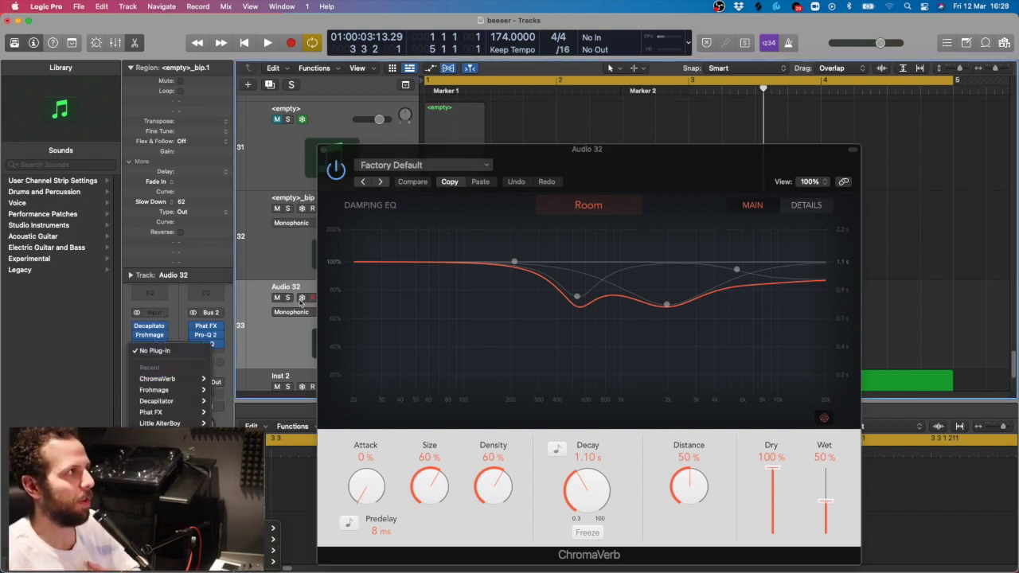
pyautogui.click(586, 167)
pyautogui.moveTo(585, 167); pyautogui.dragTo(697, 121)
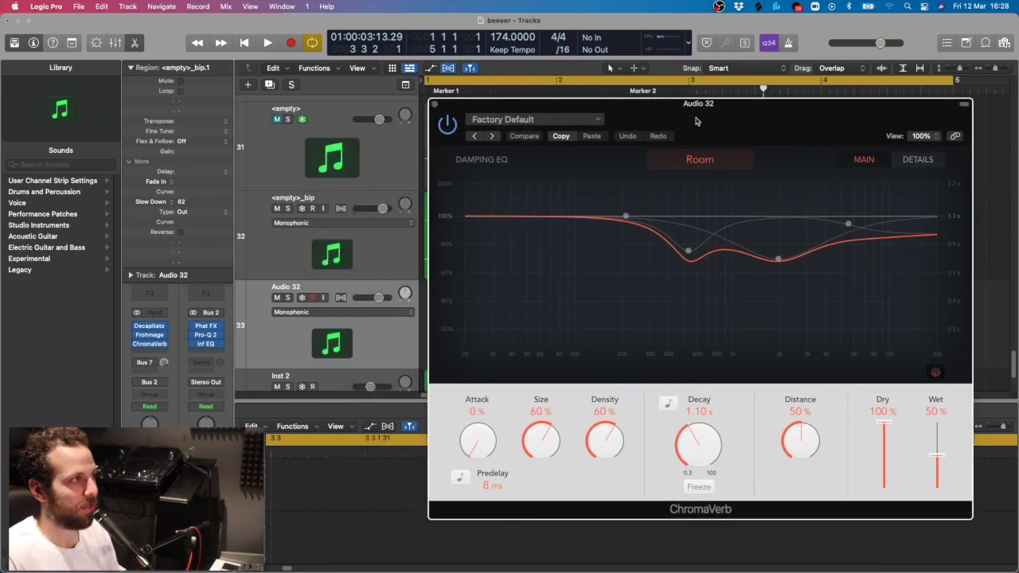
pyautogui.moveTo(786, 99); pyautogui.dragTo(774, 253)
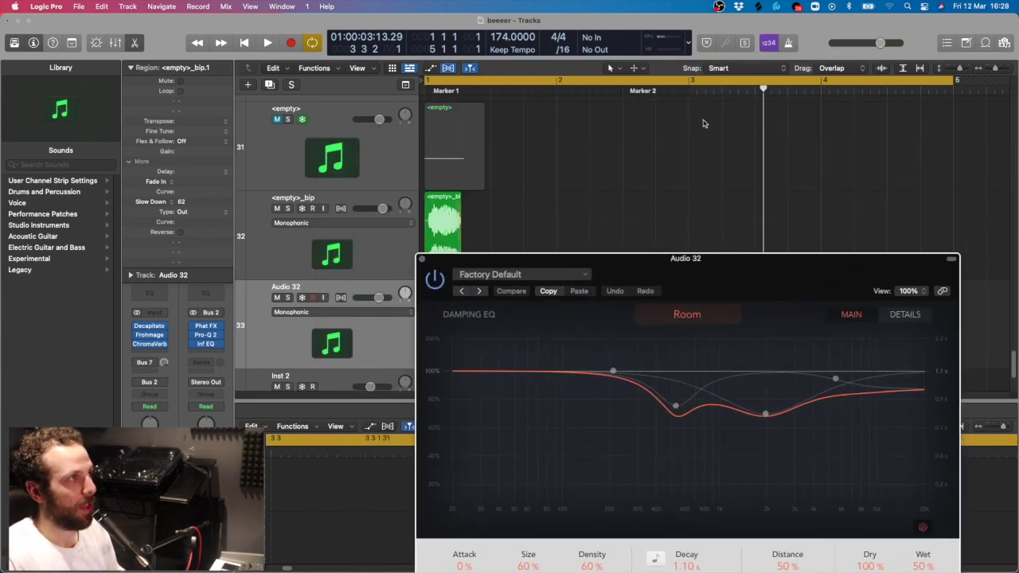
# Set the cycle range from 3 1 1 1 to 4 2 4 121 and audition the reverb with Audio 32 soloed.
pyautogui.moveTo(697, 82); pyautogui.dragTo(882, 82)
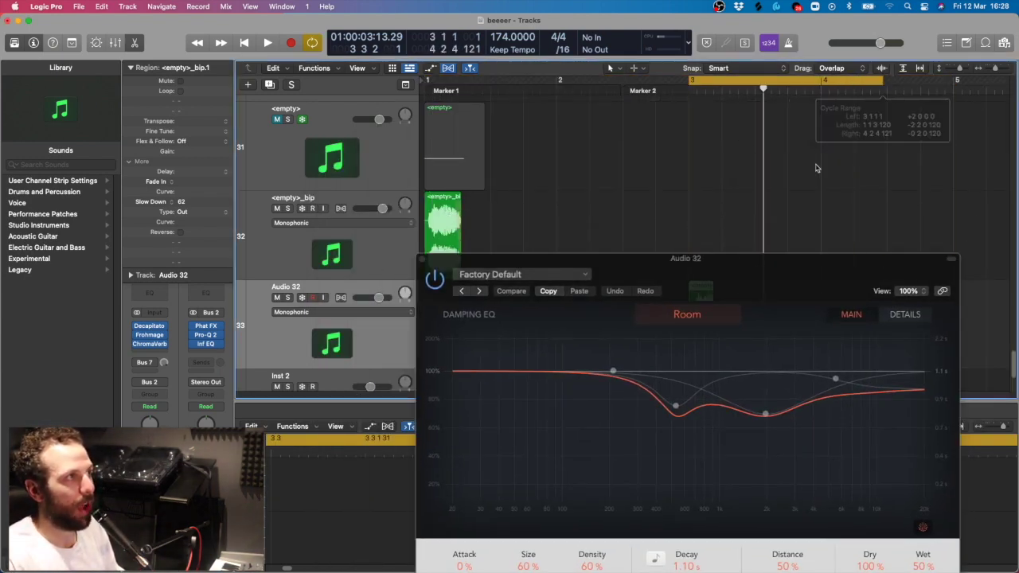
pyautogui.moveTo(735, 275); pyautogui.dragTo(708, 100)
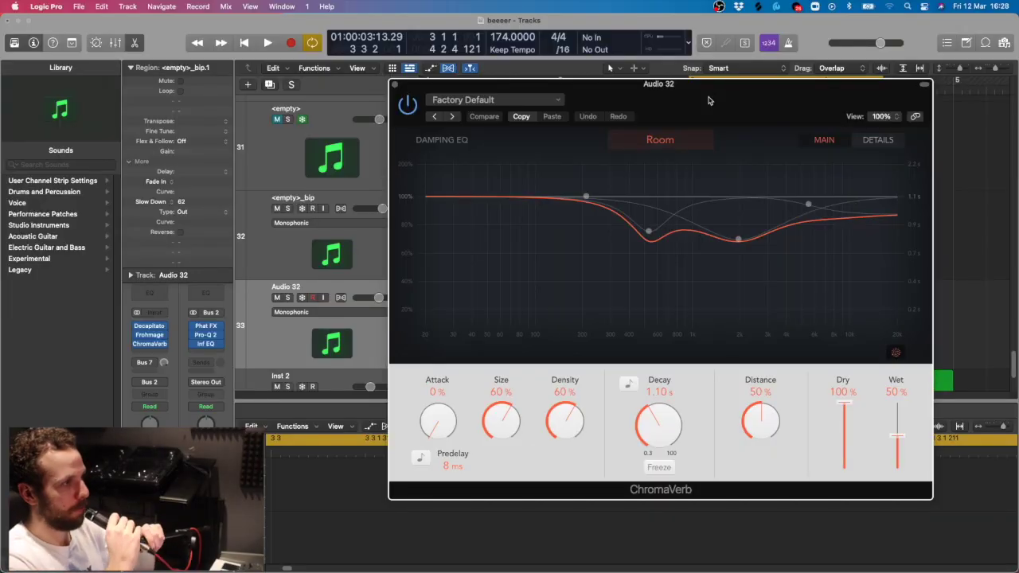
pyautogui.moveTo(708, 105)
pyautogui.mouseDown()
pyautogui.moveTo(697, 221)
pyautogui.moveTo(527, 329)
pyautogui.moveTo(719, 120)
pyautogui.mouseUp()
pyautogui.press('space')
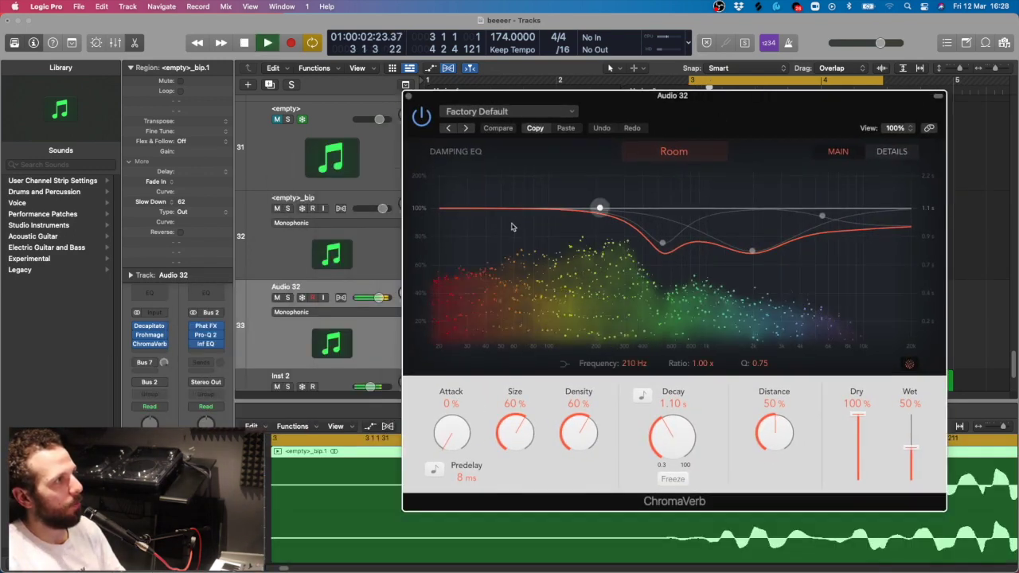
pyautogui.press('space')
pyautogui.click(287, 297)
pyautogui.press('space')
pyautogui.press('space')
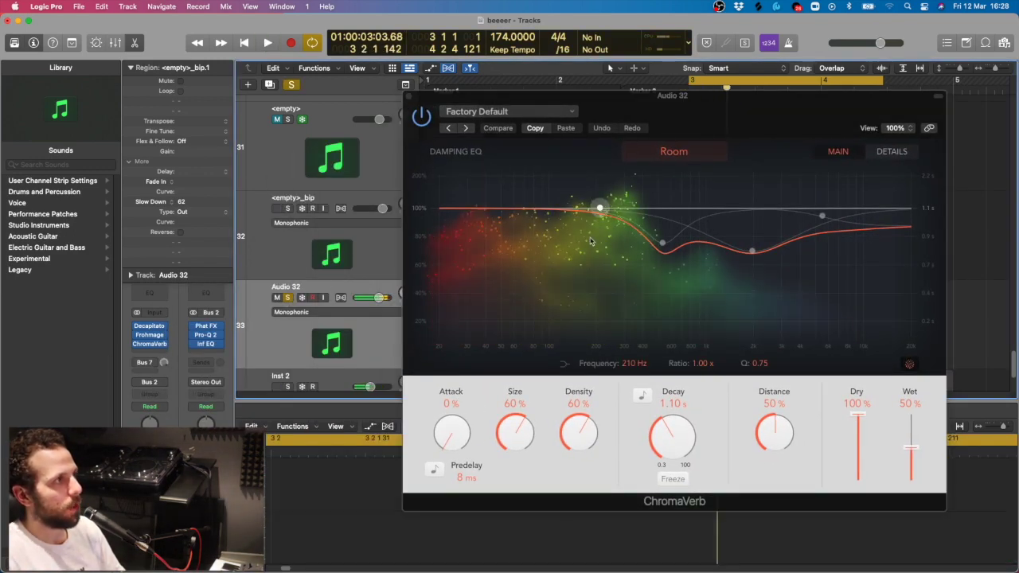
pyautogui.press('space')
# Set ChromaVerb's low damping band to 220 Hz at 0.11x ratio and Size to 52%, and unsolo Audio 32.
pyautogui.moveTo(599, 208); pyautogui.dragTo(572, 272)
pyautogui.moveTo(571, 271); pyautogui.dragTo(603, 272)
pyautogui.moveTo(515, 432); pyautogui.dragTo(520, 446)
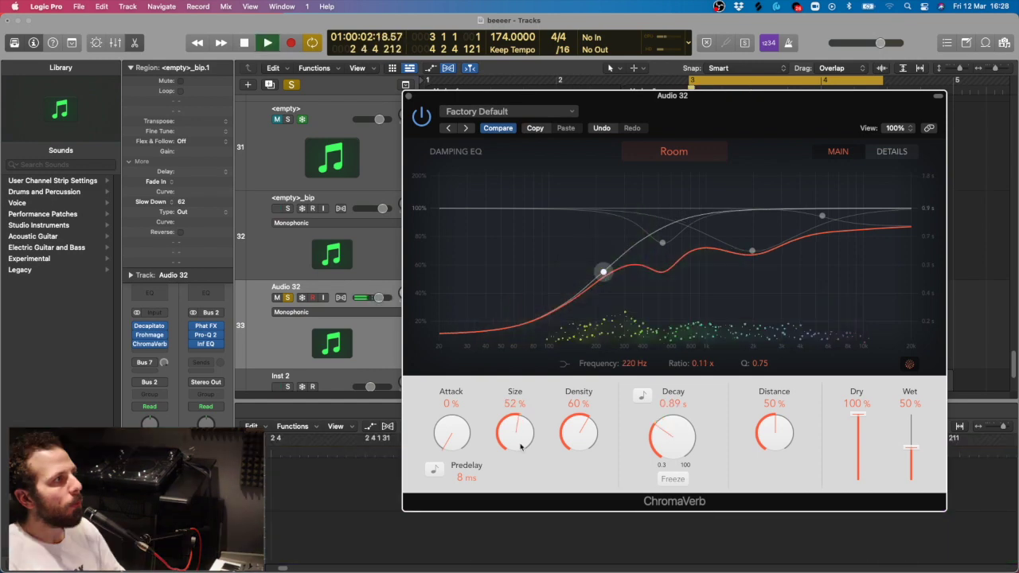
pyautogui.click(287, 297)
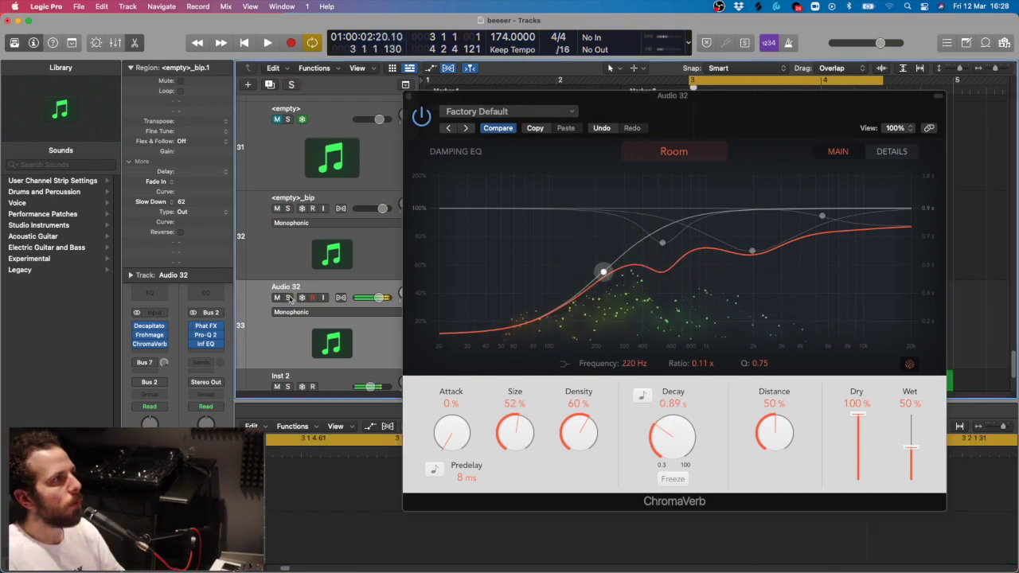
pyautogui.moveTo(742, 125); pyautogui.dragTo(721, 124)
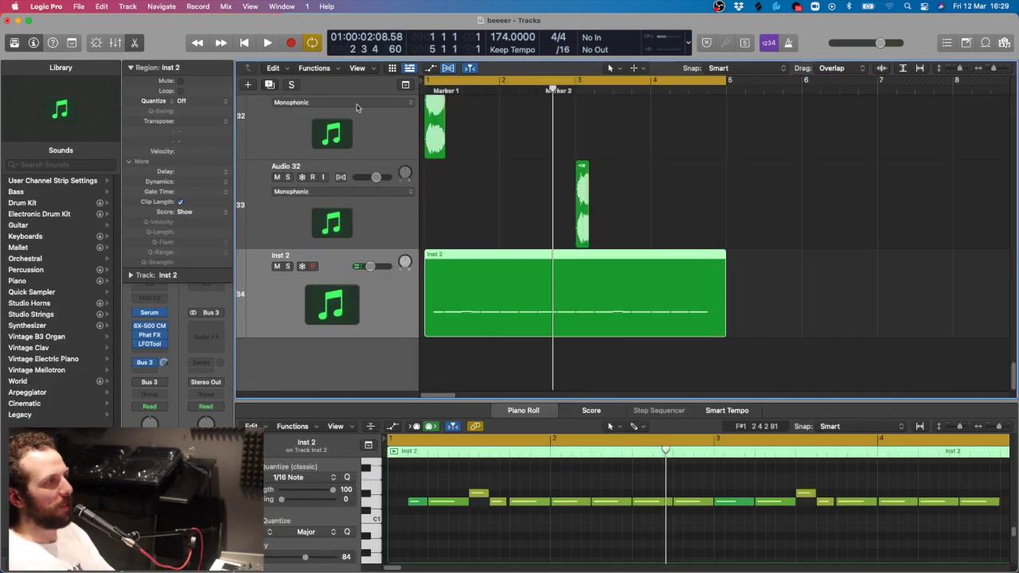
# Duplicate the Inst 2 track with its Serum setup as a new track below it and close the Serum window.
pyautogui.press('super+d')
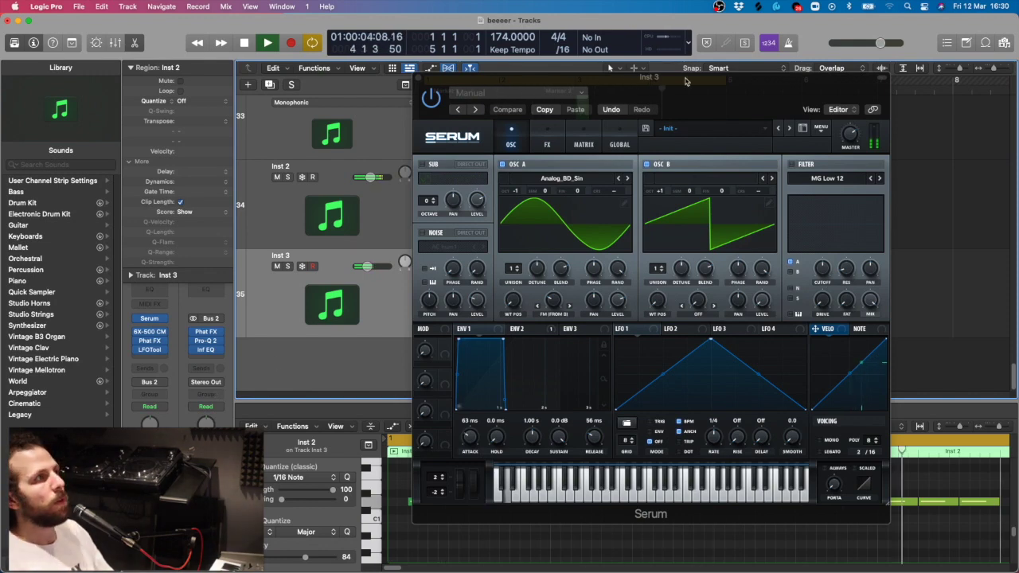
pyautogui.moveTo(686, 80); pyautogui.dragTo(678, 87)
pyautogui.click(409, 84)
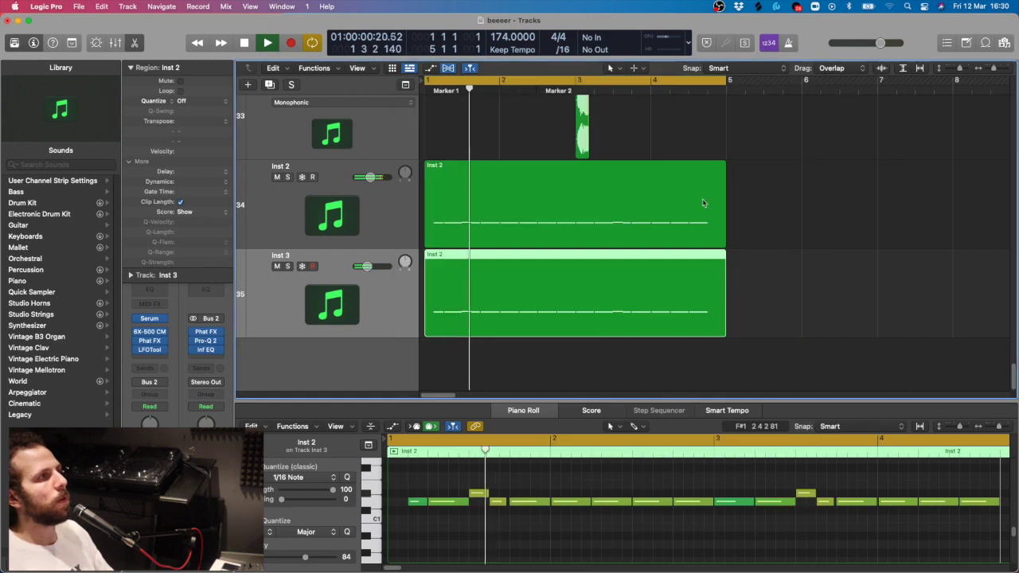
# Copy the four-bar loop regions to bars 5 and 9 and play back with the cycle extended to bar 13.
pyautogui.click(785, 186)
pyautogui.press('super+Left')
pyautogui.scroll(4, 701, 204)
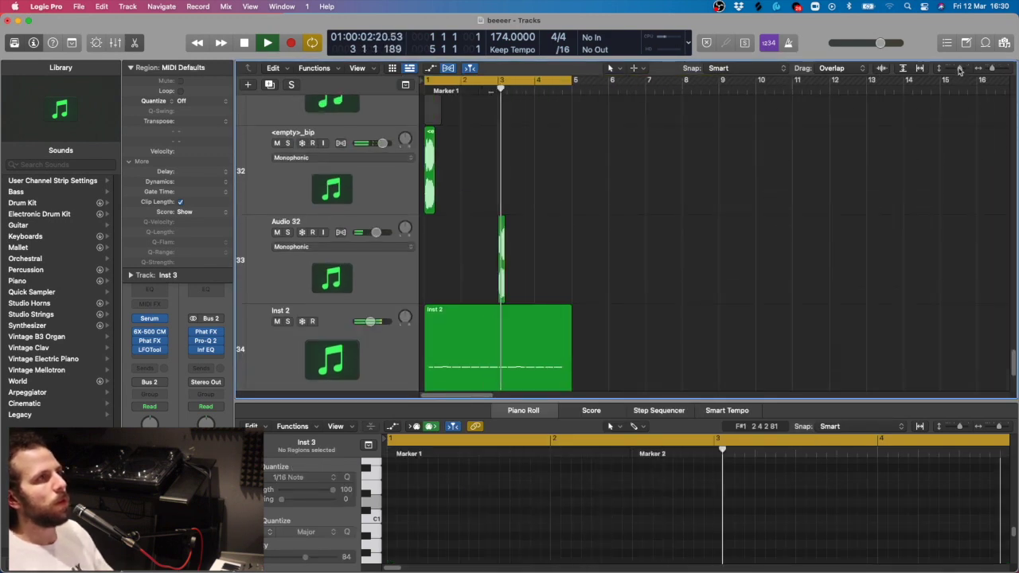
pyautogui.scroll(5, 637, 271)
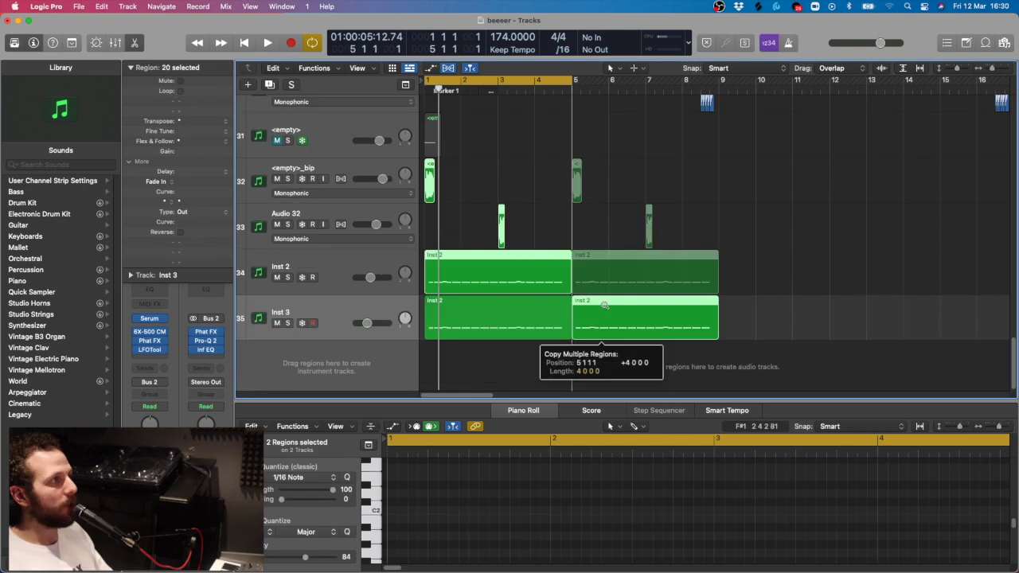
pyautogui.moveTo(603, 308); pyautogui.dragTo(749, 308)
pyautogui.press('space')
pyautogui.scroll(2, 815, 209)
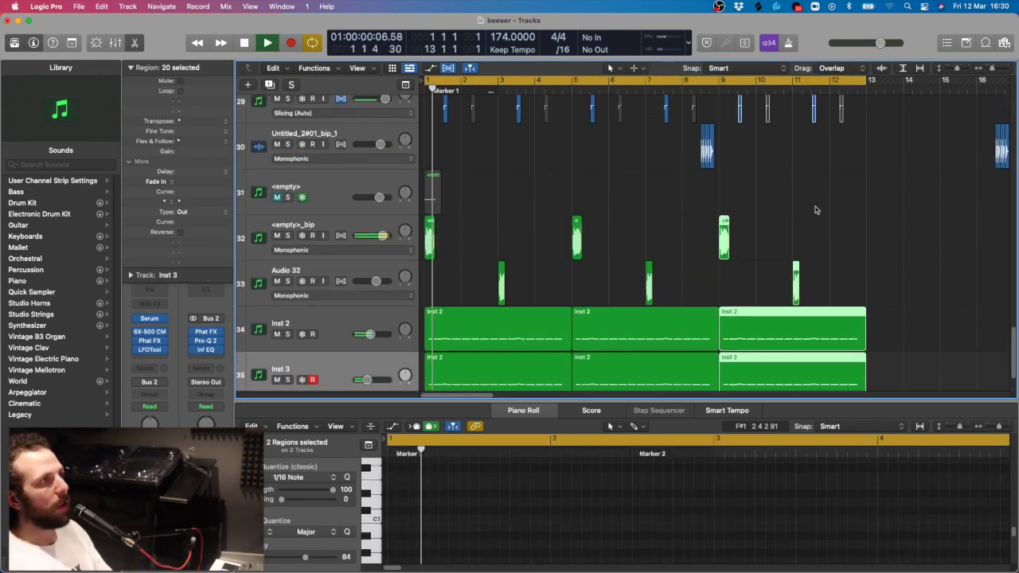
pyautogui.scroll(1, 815, 209)
# Examine the repeated percussion, bounced hit and Inst regions across bars 1 to 13 during playback.
pyautogui.press('super+Left')
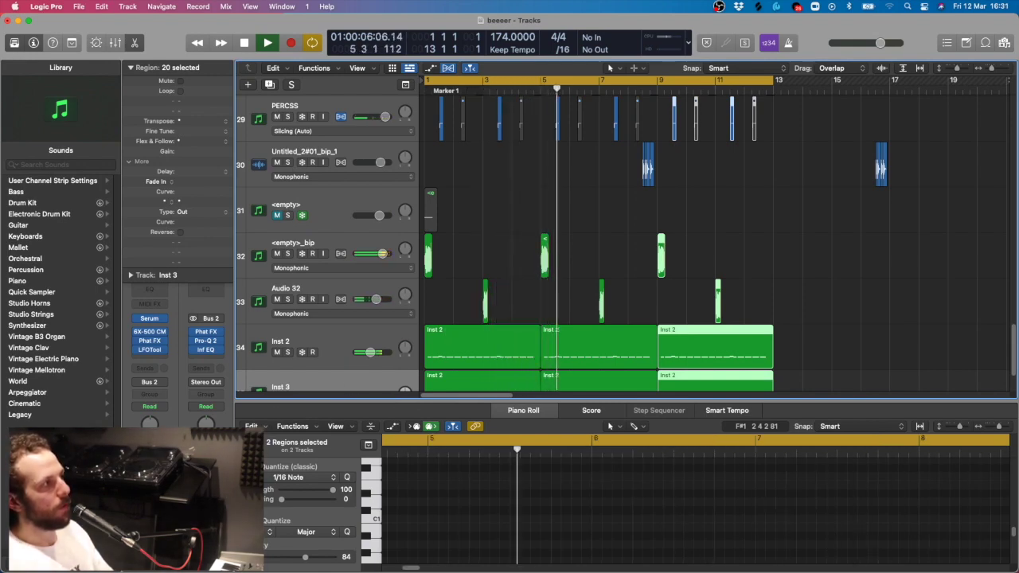
pyautogui.click(503, 227)
pyautogui.scroll(-1, 557, 210)
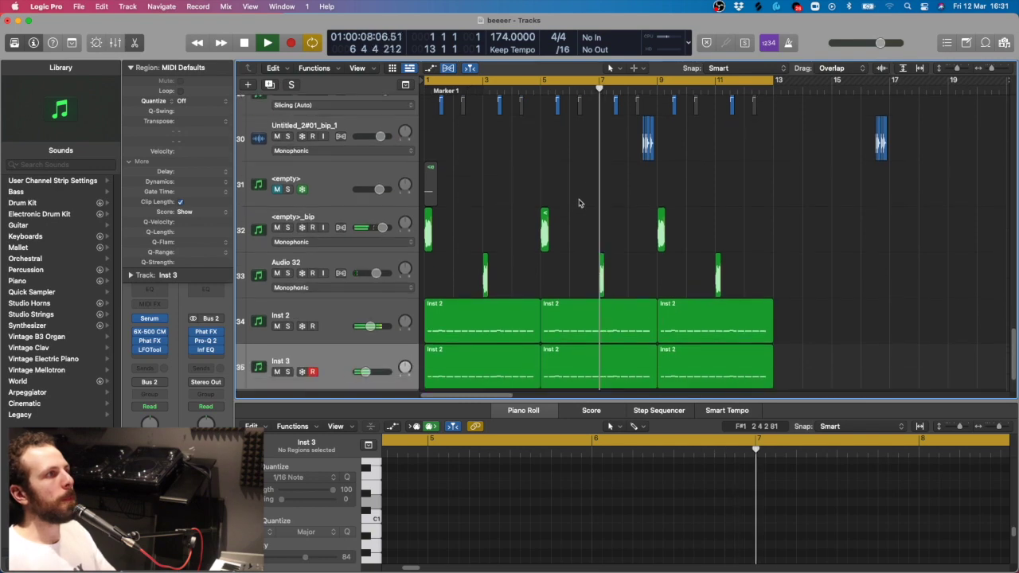
pyautogui.scroll(-1, 590, 183)
pyautogui.moveTo(839, 332); pyautogui.dragTo(350, 213)
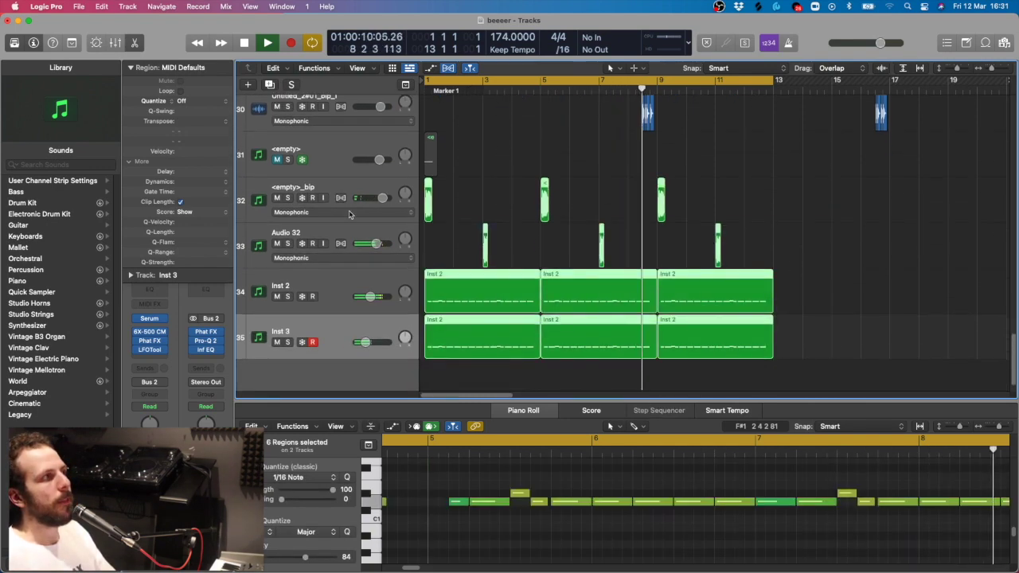
pyautogui.press('super+Left')
pyautogui.click(684, 212)
pyautogui.scroll(5, 669, 262)
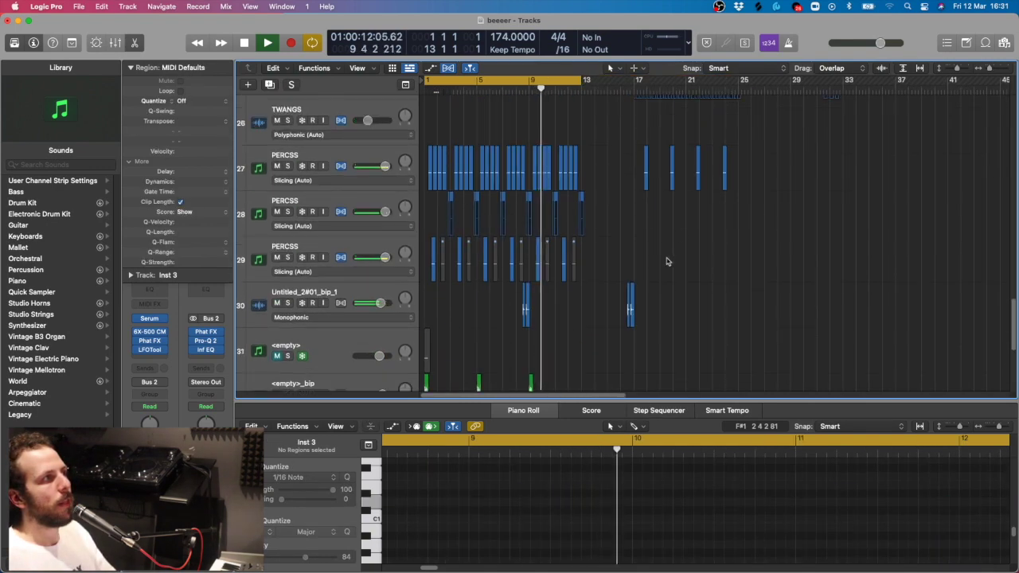
pyautogui.scroll(-4, 630, 305)
pyautogui.scroll(-3, 629, 305)
pyautogui.moveTo(630, 312); pyautogui.dragTo(362, 162)
pyautogui.scroll(5, 361, 162)
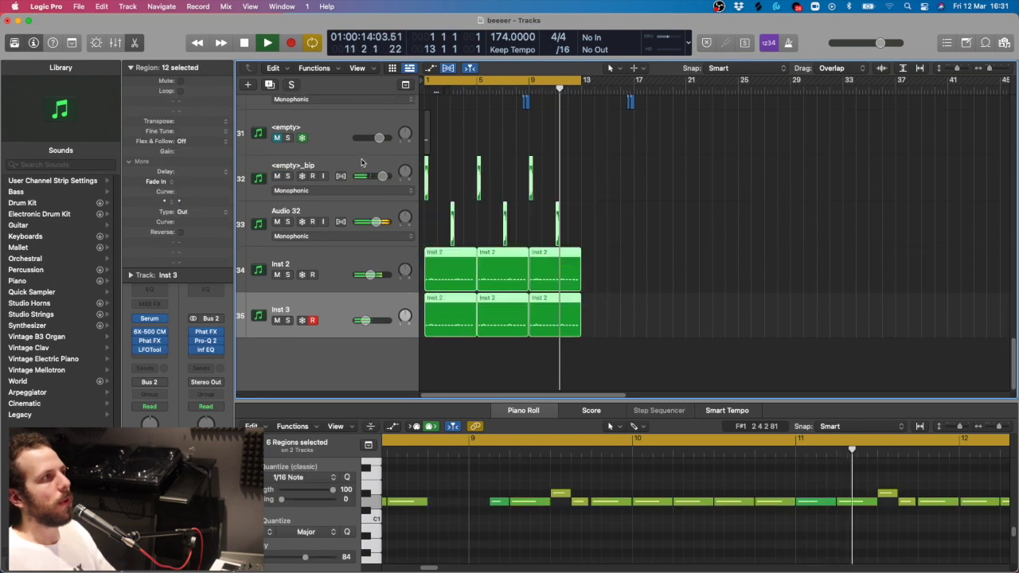
pyautogui.scroll(-3, 581, 255)
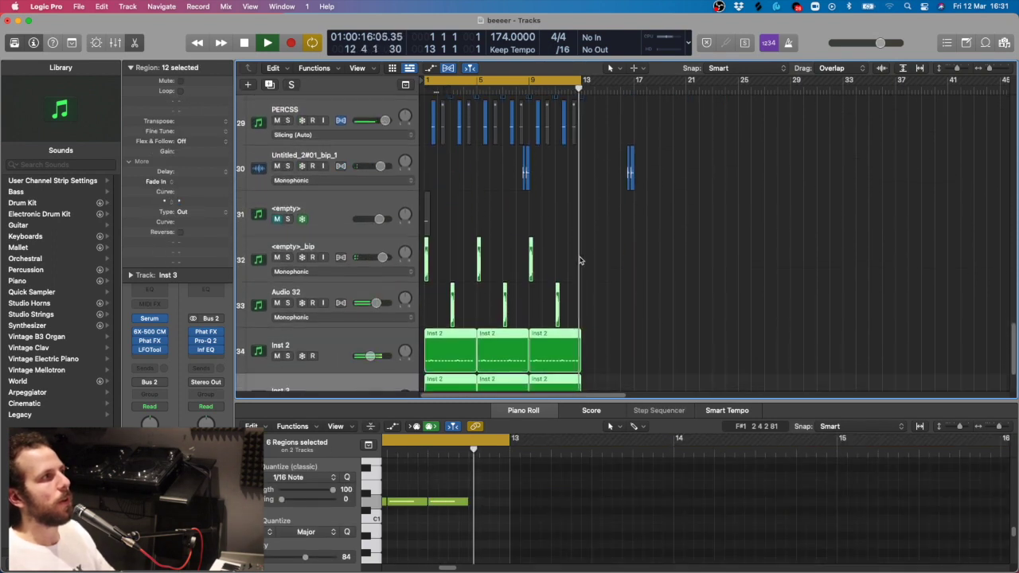
pyautogui.scroll(-1, 579, 223)
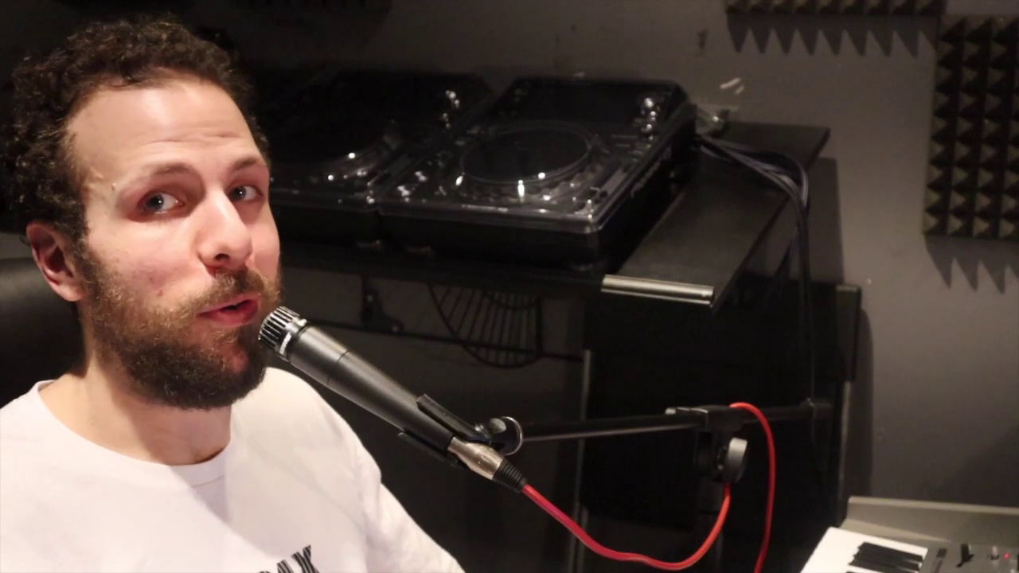
# Copy the bar 9 regions on tracks 32 to 35 to bar 13 and play back with the cycle extended to bar 25.
pyautogui.moveTo(624, 167); pyautogui.dragTo(528, 315)
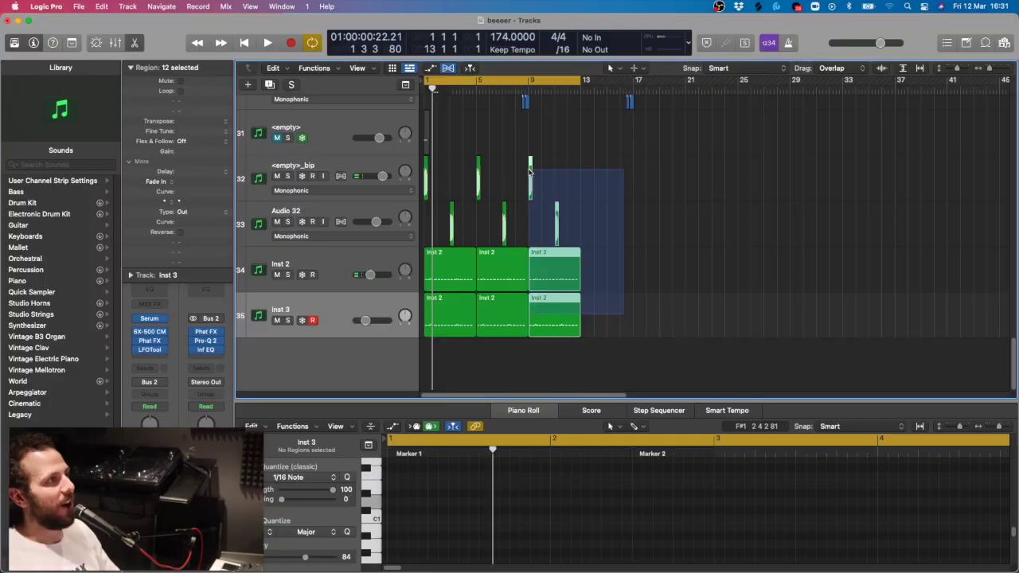
pyautogui.moveTo(551, 255); pyautogui.dragTo(612, 271)
pyautogui.scroll(3, 557, 231)
pyautogui.scroll(1, 557, 232)
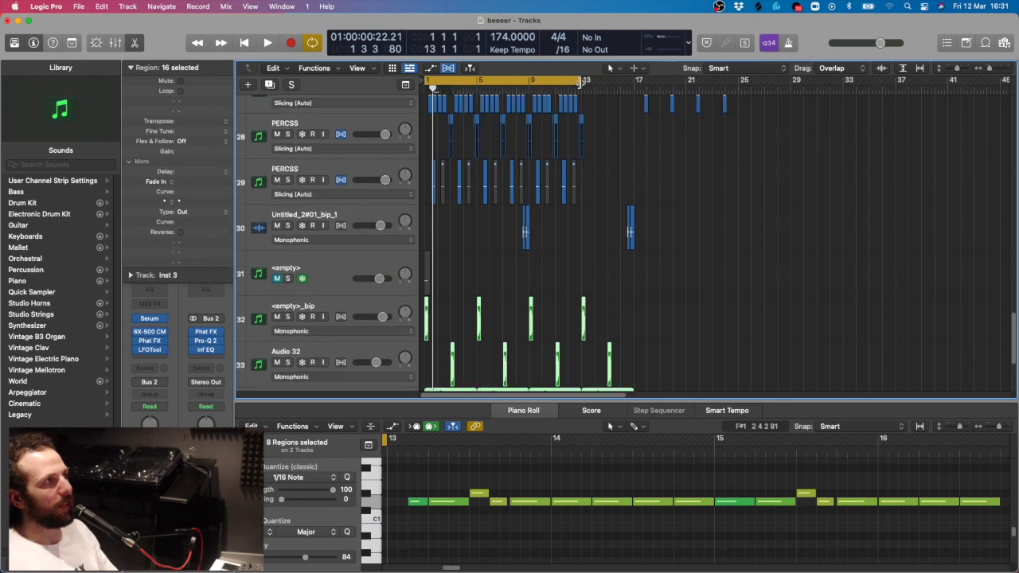
pyautogui.moveTo(582, 81); pyautogui.dragTo(737, 136)
pyautogui.press('space')
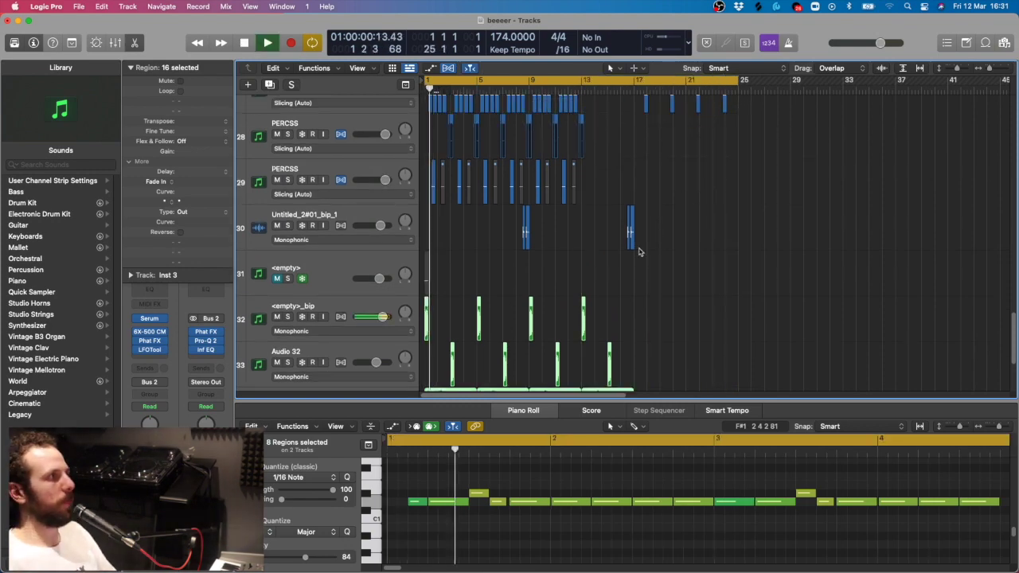
# Delete the four stray percussion regions between bars 17 and 25 on PERCSS track 27.
pyautogui.scroll(2, 573, 167)
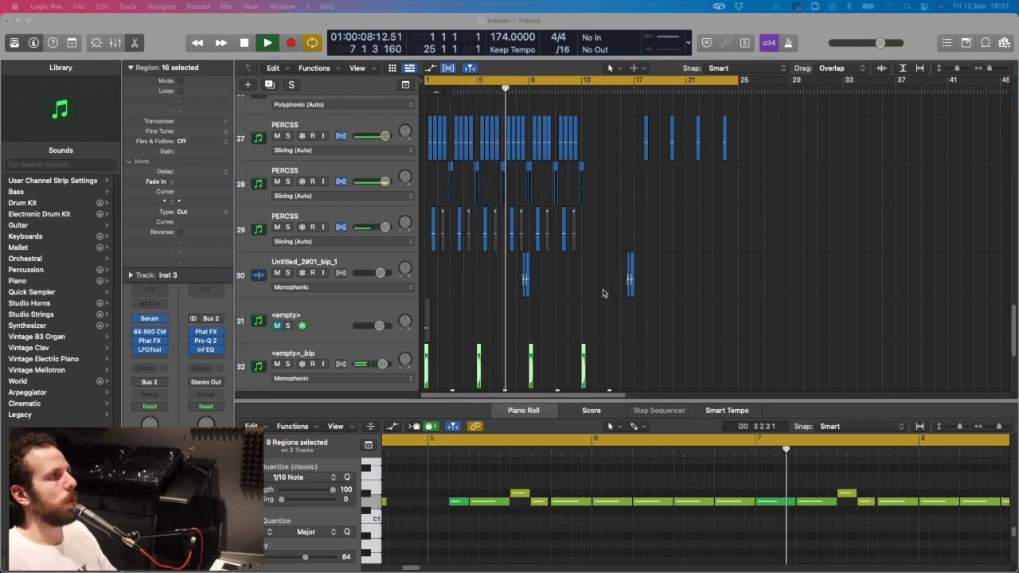
pyautogui.scroll(-3, 603, 293)
pyautogui.scroll(2, 602, 291)
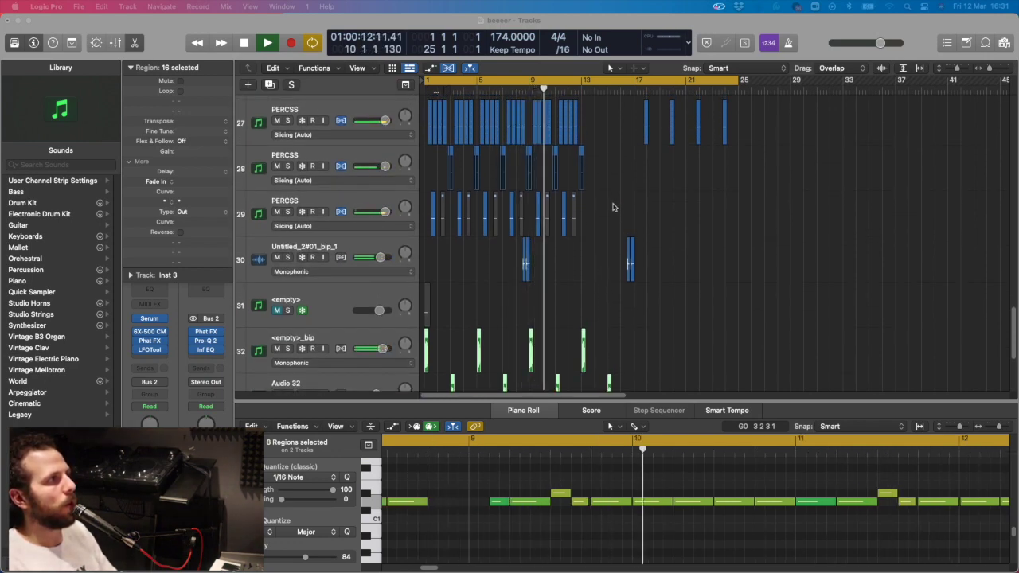
pyautogui.scroll(2, 614, 215)
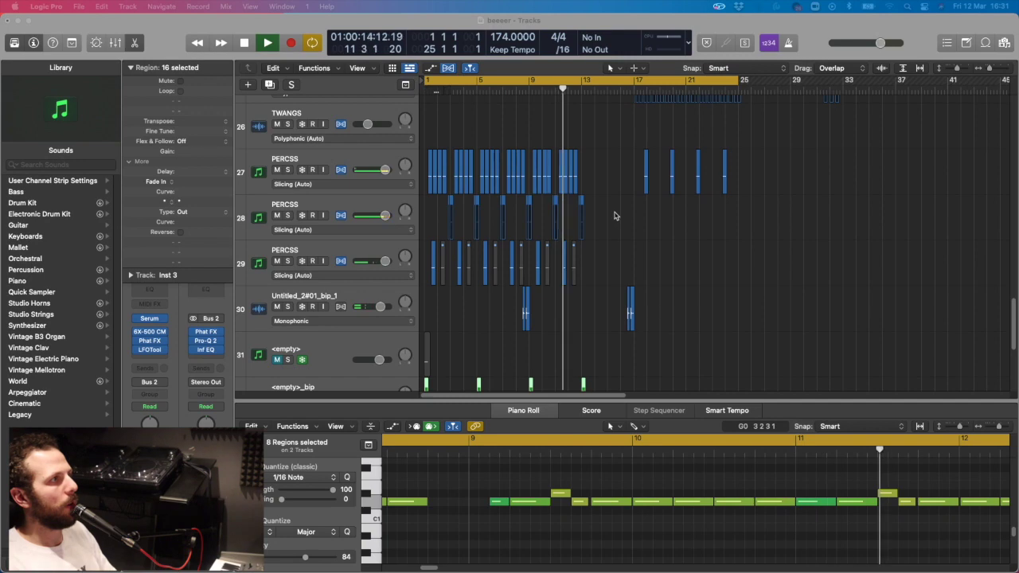
pyautogui.moveTo(607, 150); pyautogui.dragTo(763, 209)
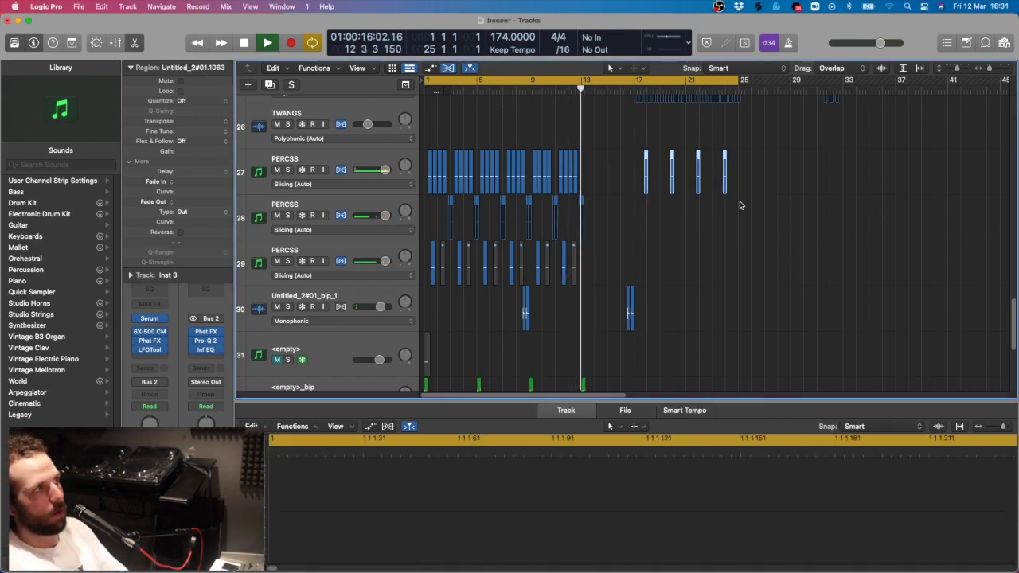
pyautogui.press('Delete')
pyautogui.scroll(-2, 629, 253)
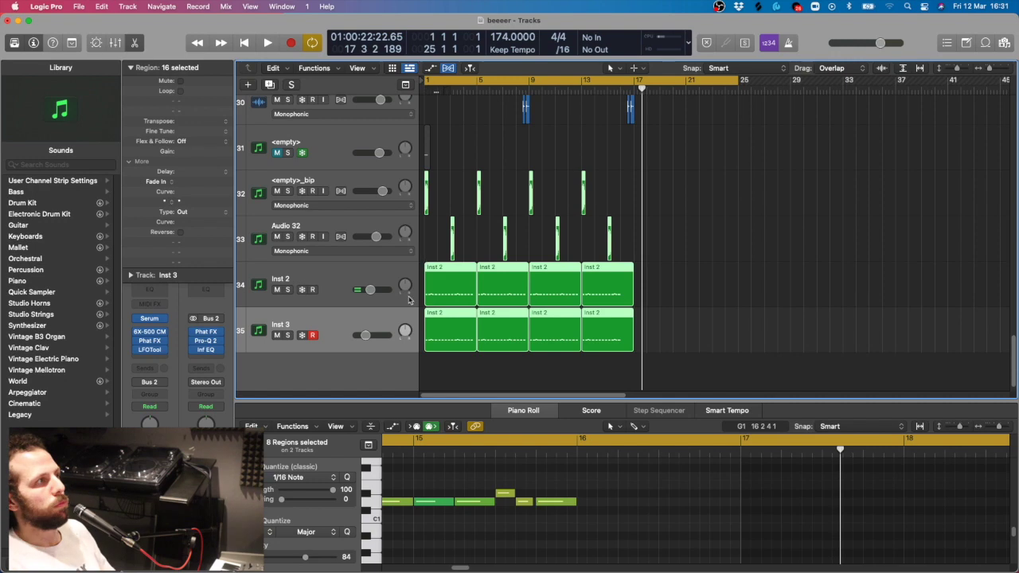
pyautogui.scroll(5, 484, 323)
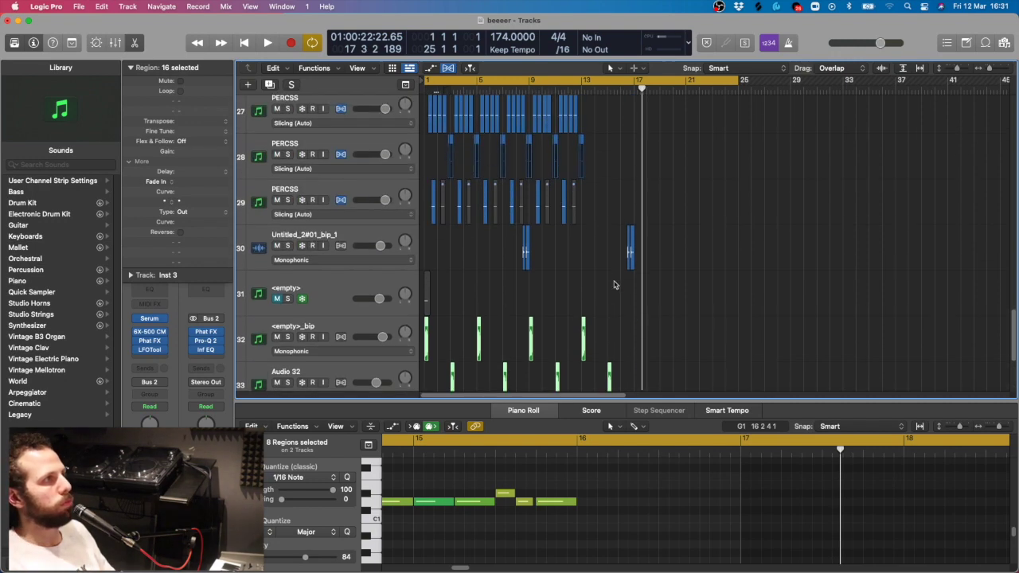
# Copy the percussion, bounced hit and Inst regions of the first 16 bars to bar 17 and extend the cycle to bar 33.
pyautogui.moveTo(636, 225); pyautogui.dragTo(430, 134)
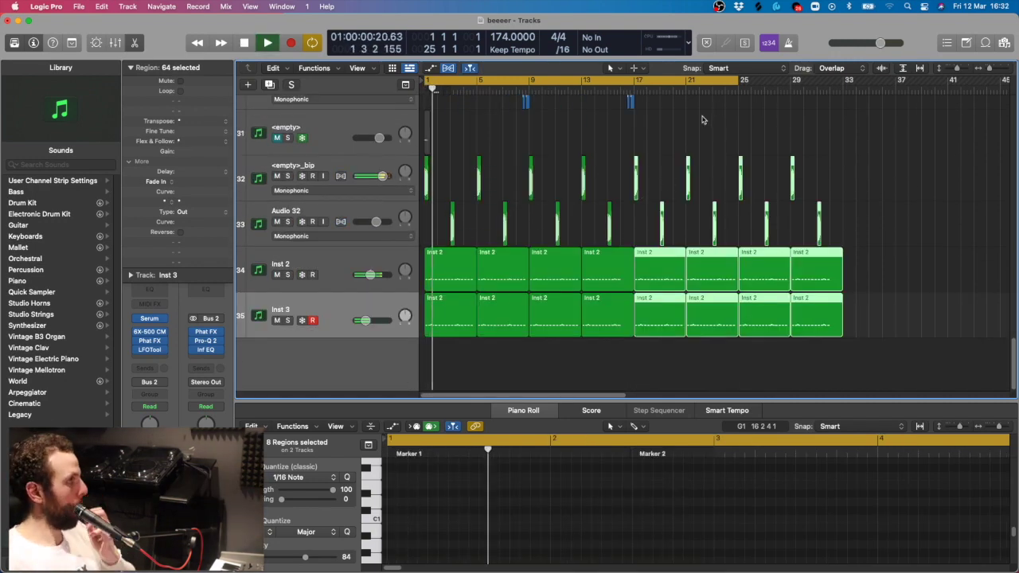
pyautogui.moveTo(748, 79); pyautogui.dragTo(848, 80)
pyautogui.press('space')
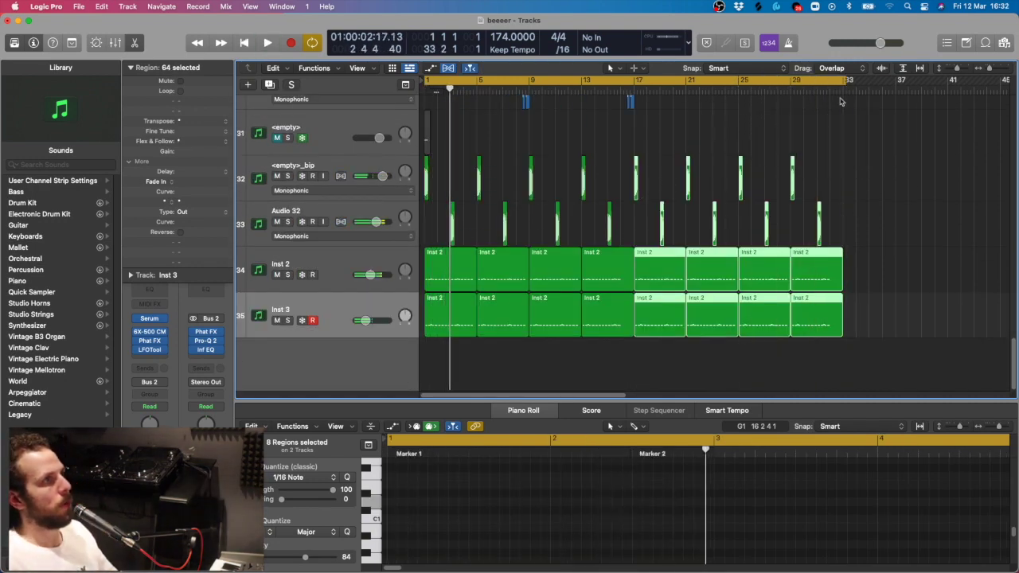
# Deselect the regions and freeze the Inst 2 and Inst 3 tracks.
pyautogui.click(350, 276)
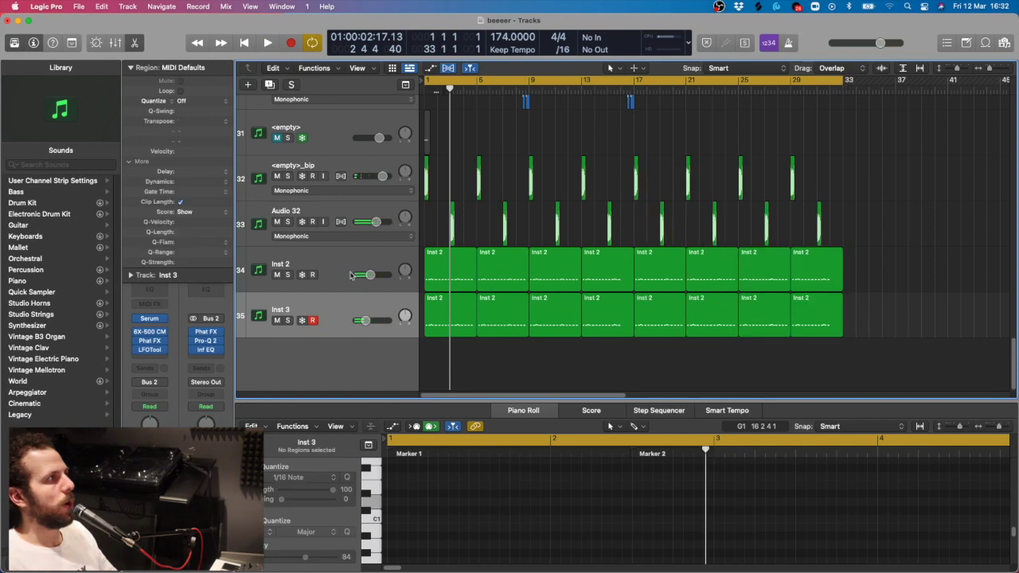
pyautogui.click(303, 321)
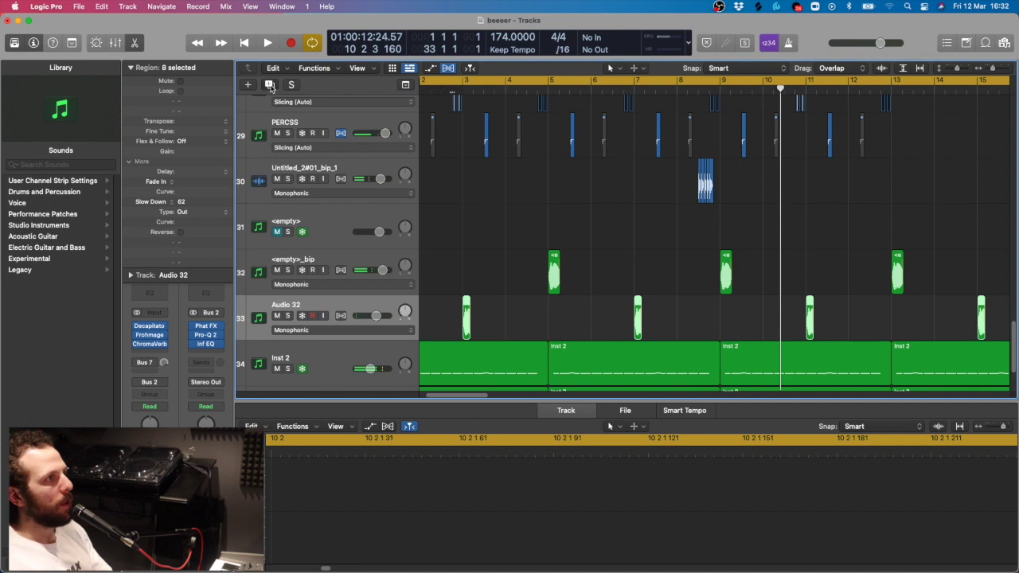
# Duplicate the Audio 32 track with its plug-in settings as a new track directly below it.
pyautogui.press('super+d')
pyautogui.scroll(-1, 555, 288)
# Try moving the Audio 32 hits at bars 7, 15, 23 and 31 to Audio 33 and play them back with Frohmage.
pyautogui.click(639, 307)
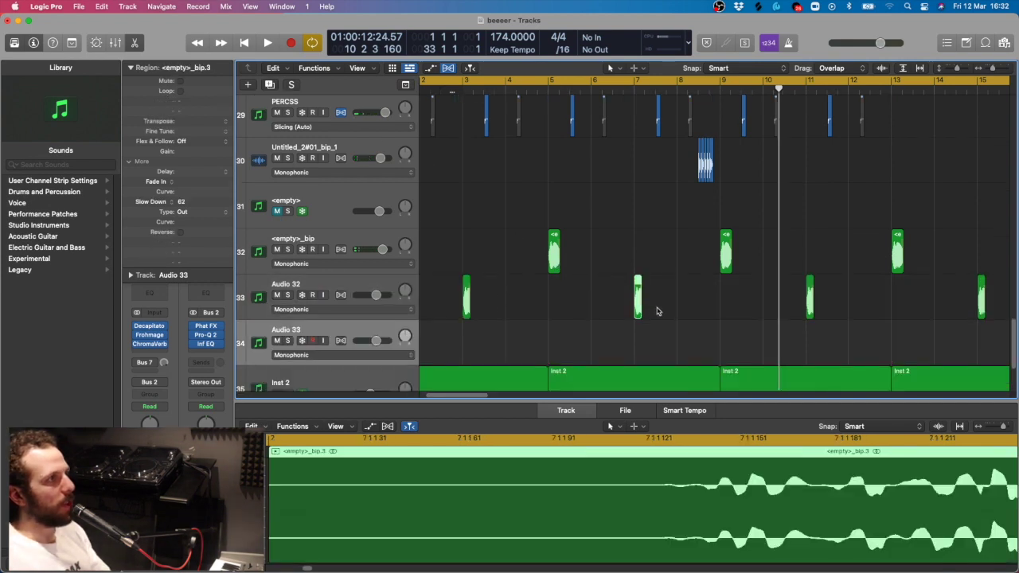
pyautogui.scroll(-3, 658, 311)
pyautogui.hscroll(4, 852, 314)
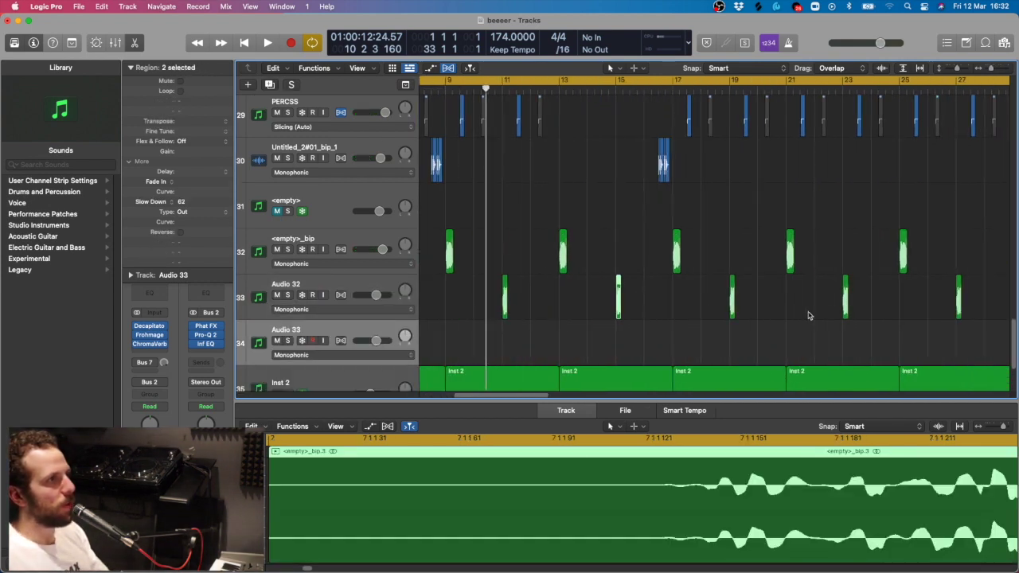
pyautogui.moveTo(881, 316); pyautogui.dragTo(880, 316)
pyautogui.hscroll(5, 868, 316)
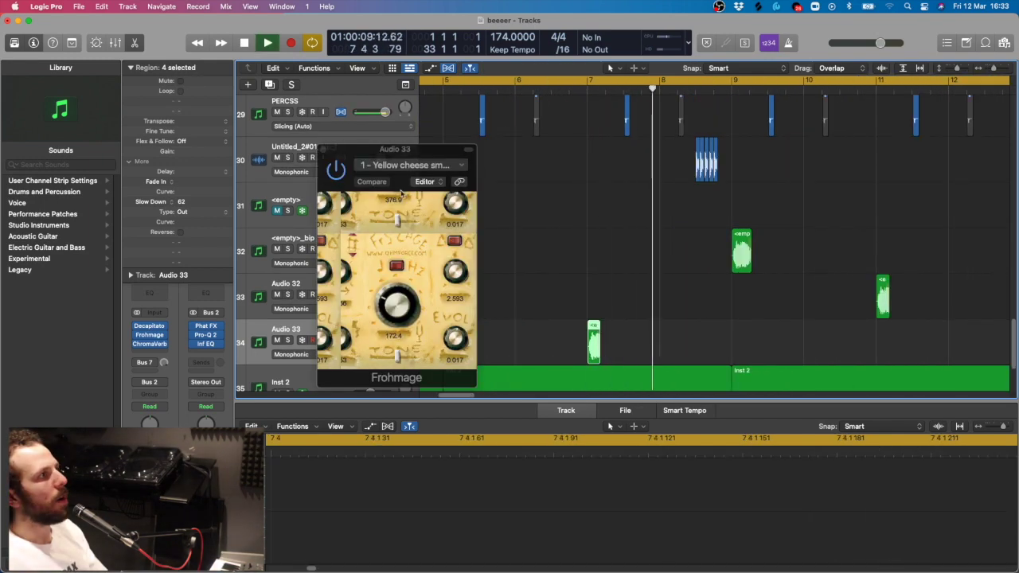
pyautogui.press('space')
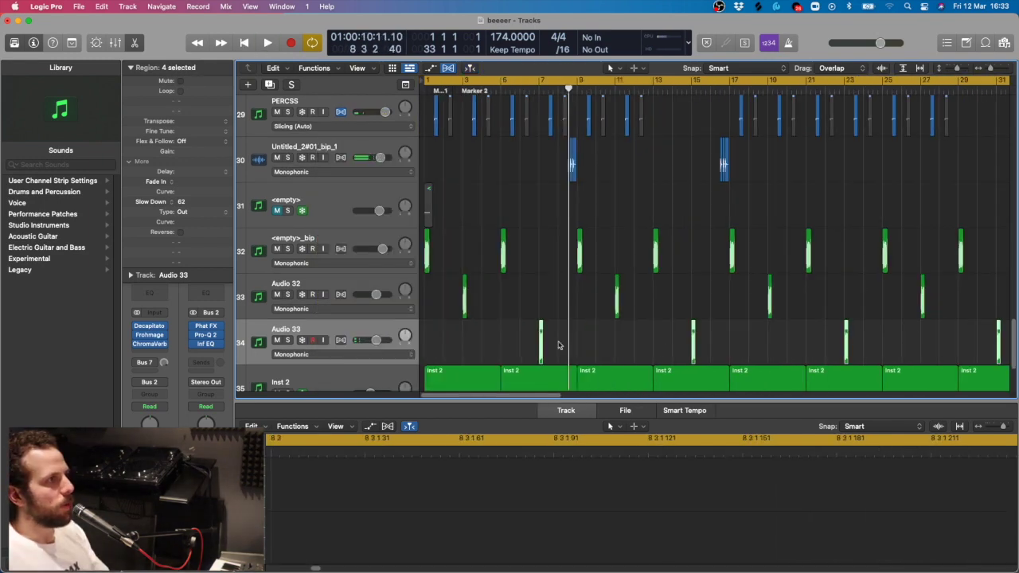
# Move the Audio 32 hits from bars 19 to 31 to Audio 33, and the bar 17 to 29 bounced hits to duplicated track Audio 34.
pyautogui.moveTo(643, 336); pyautogui.dragTo(946, 310)
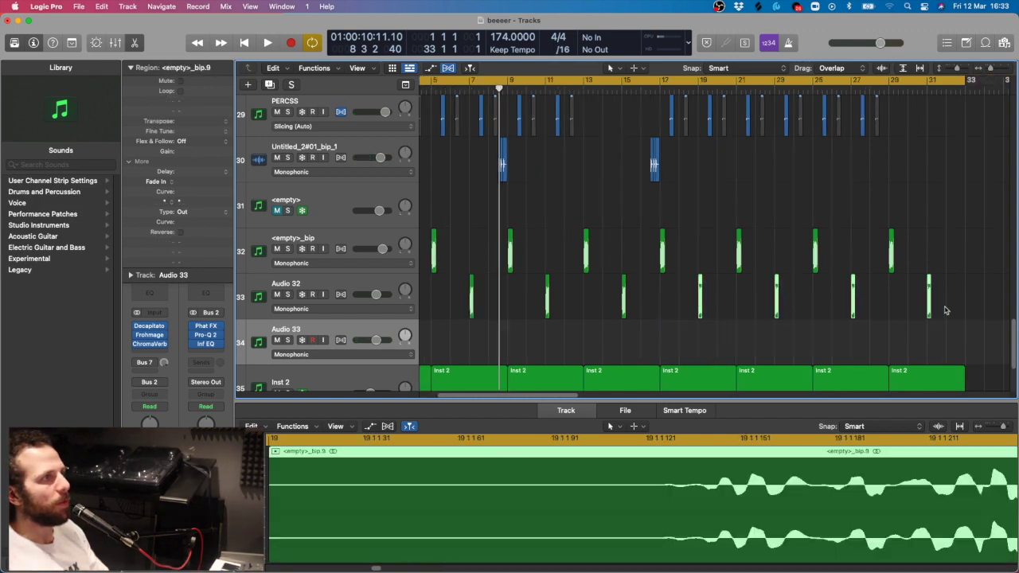
pyautogui.moveTo(699, 282); pyautogui.dragTo(699, 330)
pyautogui.click(699, 285)
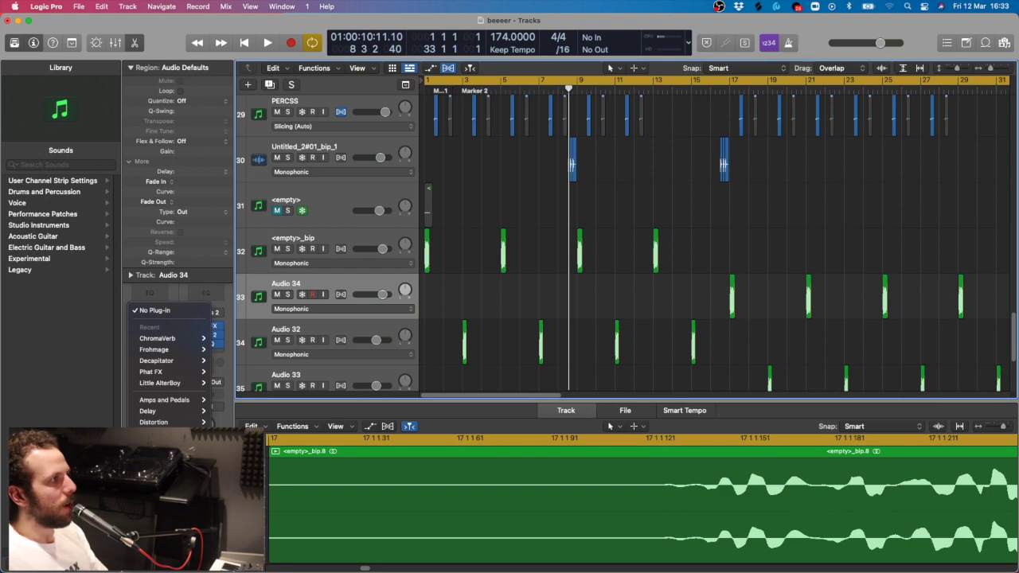
# Insert Phat FX after Decapitator on Audio 34 and play back the cycle from bar 17 to 21.
pyautogui.click(269, 545)
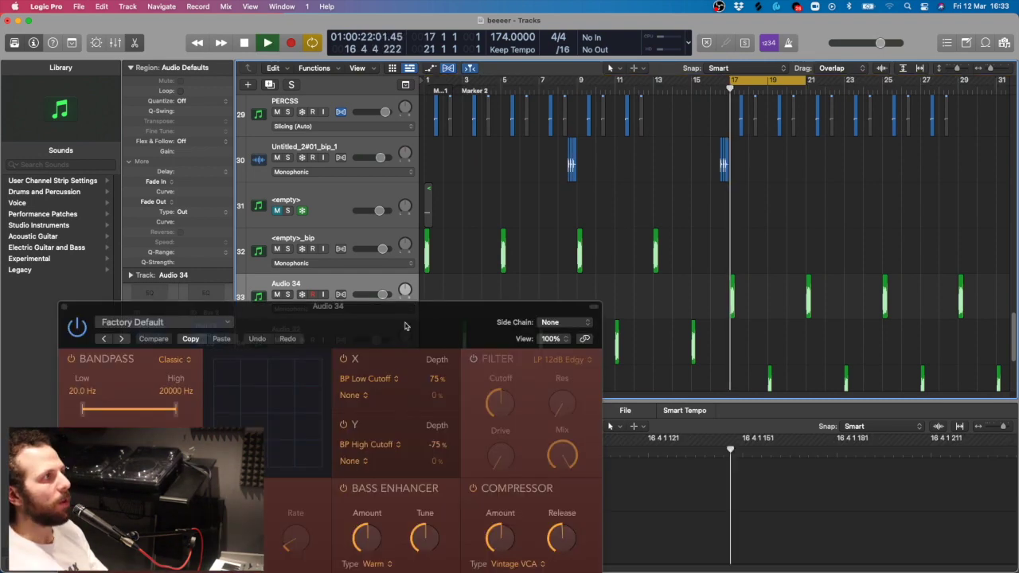
pyautogui.moveTo(407, 325); pyautogui.dragTo(501, 140)
pyautogui.press('space')
pyautogui.moveTo(423, 152); pyautogui.dragTo(493, 134)
pyautogui.press('space')
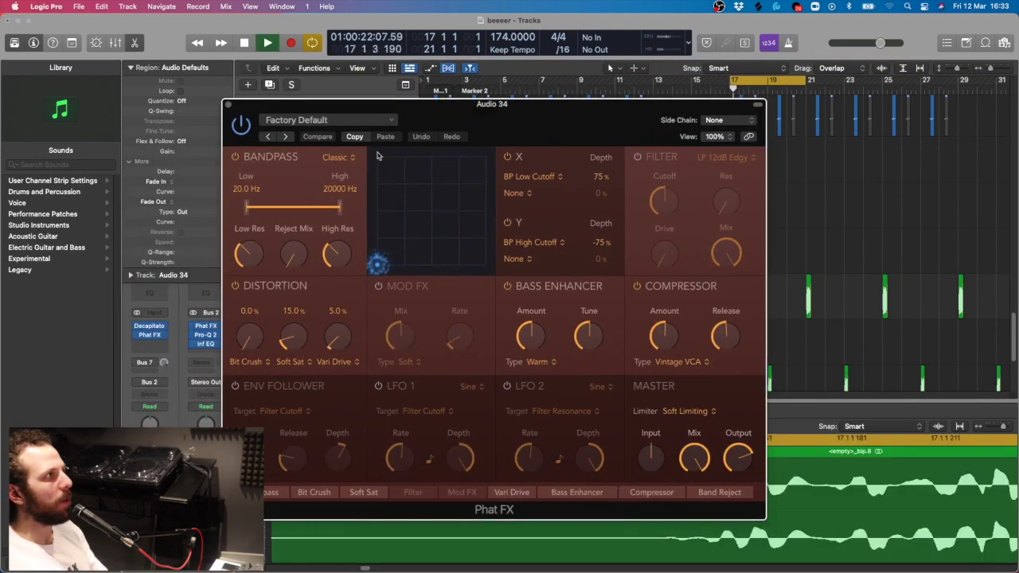
# Load the CLHH Run 3 preset into Audio 34's Phat FX and audition it.
pyautogui.click(326, 120)
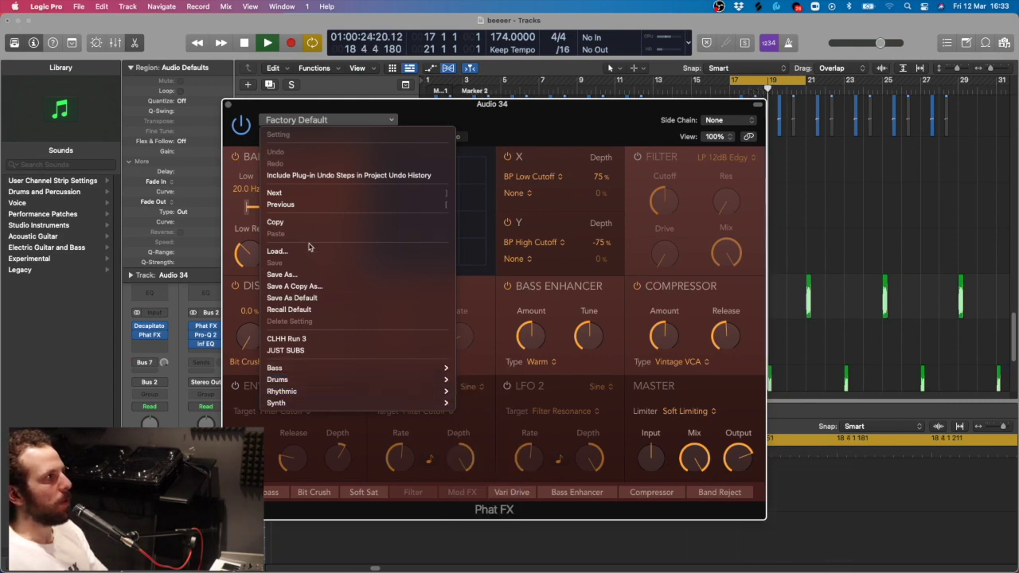
pyautogui.click(305, 340)
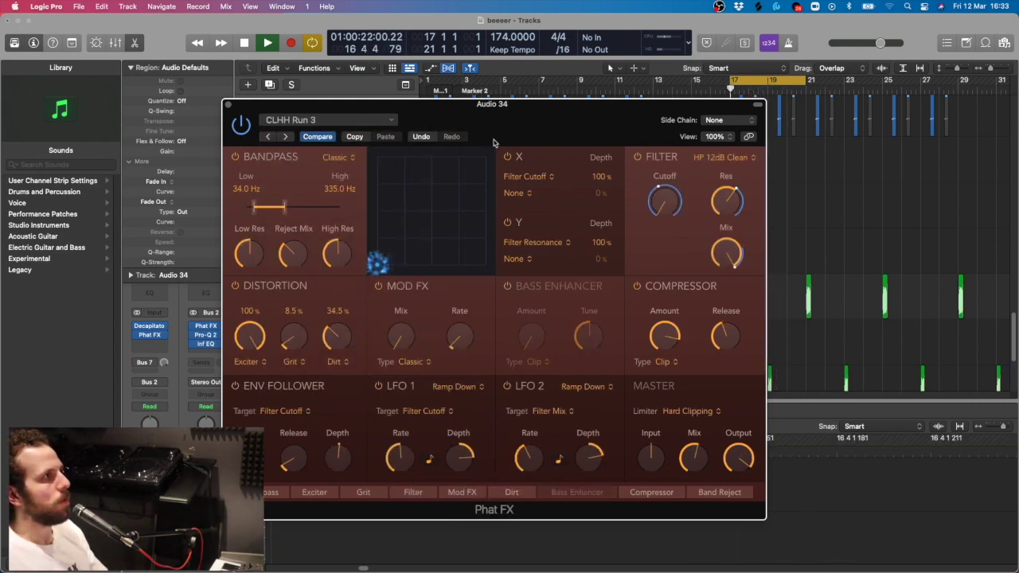
pyautogui.moveTo(491, 136); pyautogui.dragTo(528, 118)
pyautogui.moveTo(464, 166); pyautogui.dragTo(424, 233)
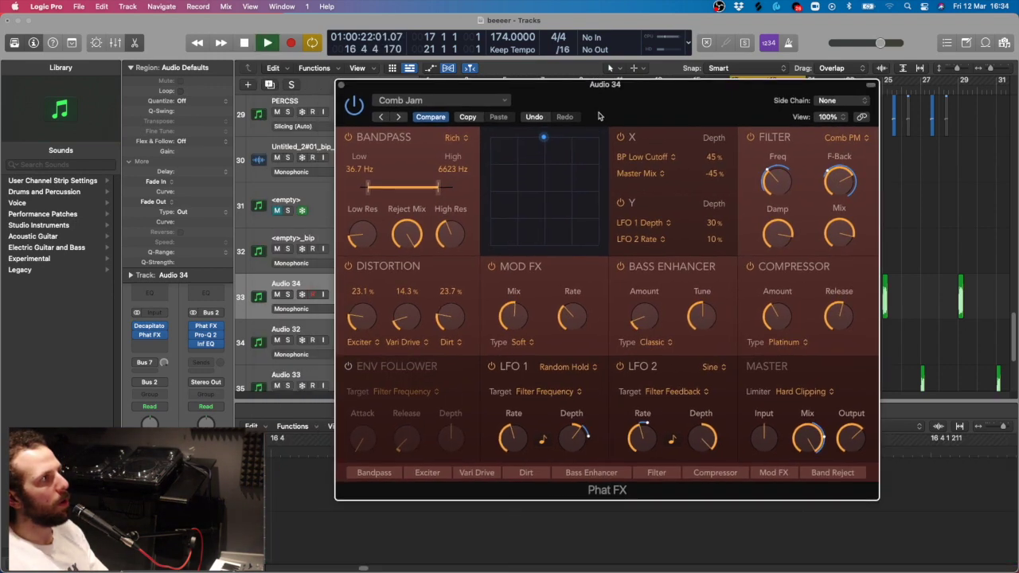
# Solo Audio 34 and audition the Phat FX preset Comb Jam over the bar 17 to 21 cycle.
pyautogui.press('space')
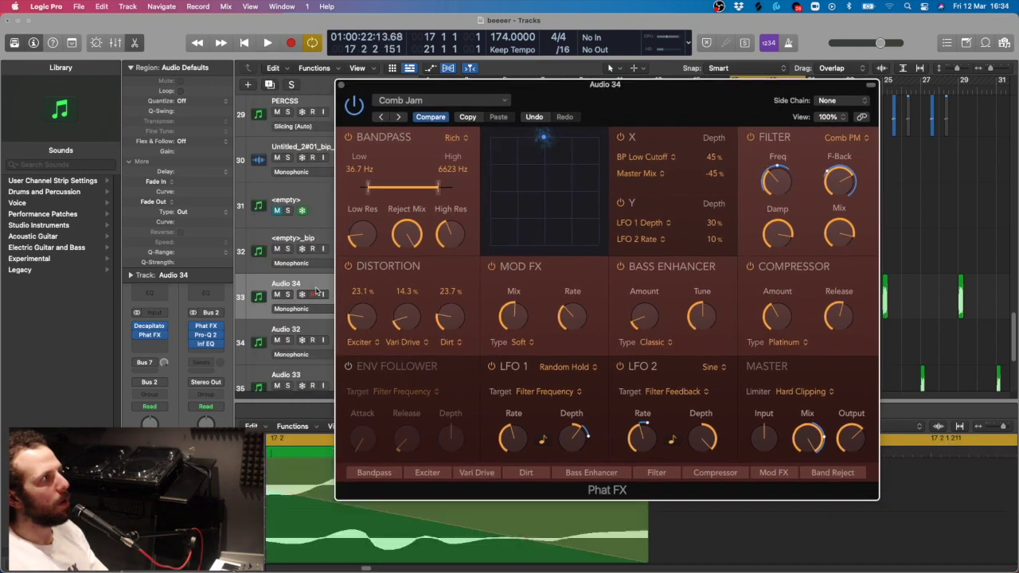
pyautogui.click(288, 295)
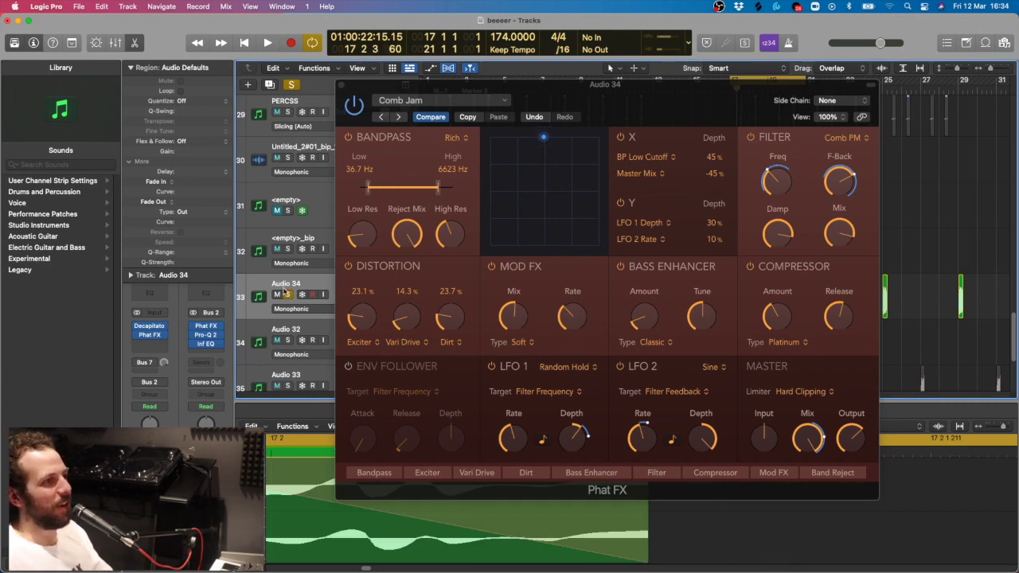
pyautogui.press('space')
pyautogui.press('space')
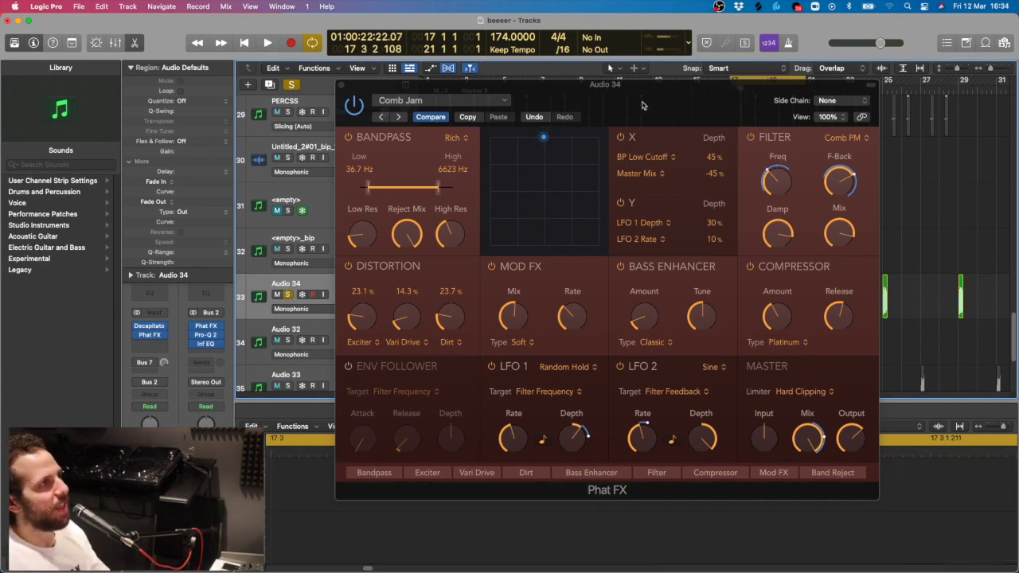
pyautogui.moveTo(644, 102); pyautogui.dragTo(650, 113)
pyautogui.press('space')
pyautogui.press('space')
# Lower the master mix and the LFO 1 depth of the Comb Jam preset while playing back.
pyautogui.moveTo(812, 459)
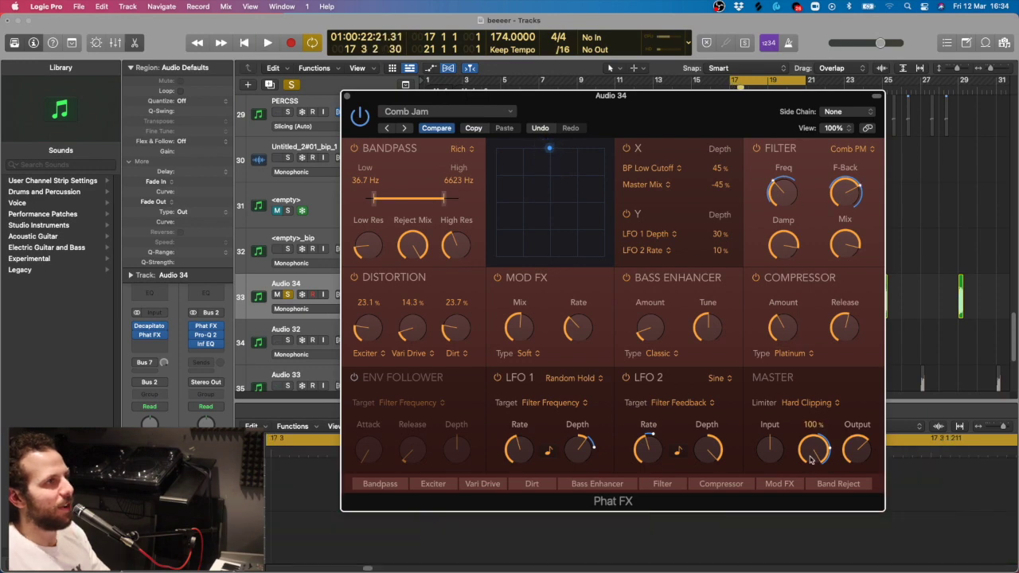
pyautogui.press('space')
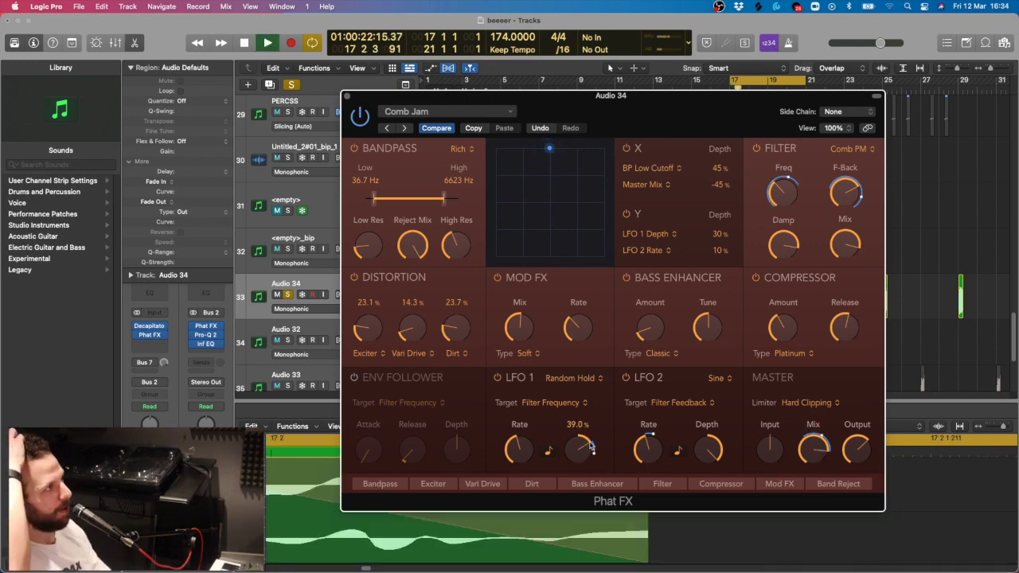
pyautogui.press('space')
pyautogui.press('space')
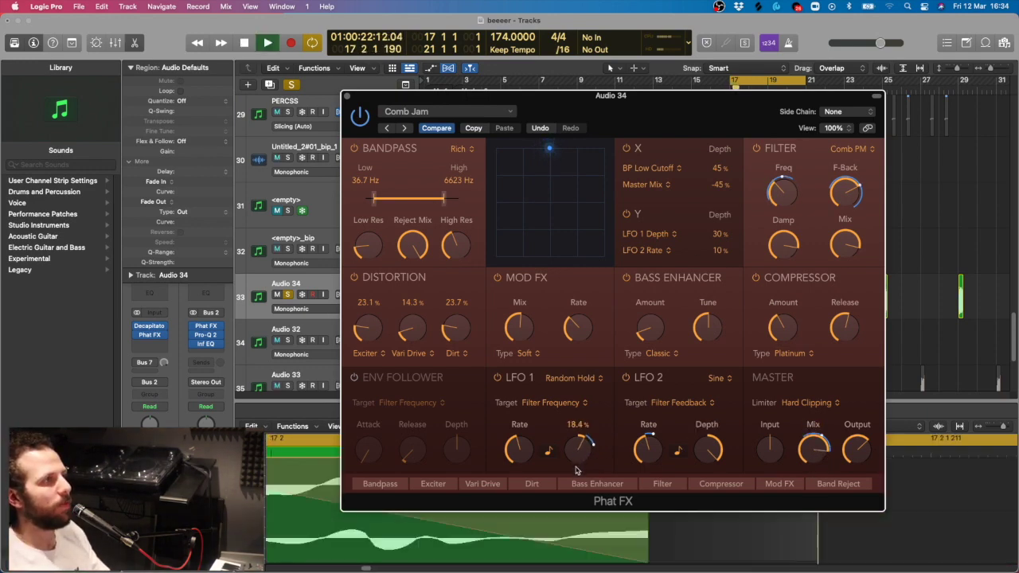
pyautogui.moveTo(532, 452)
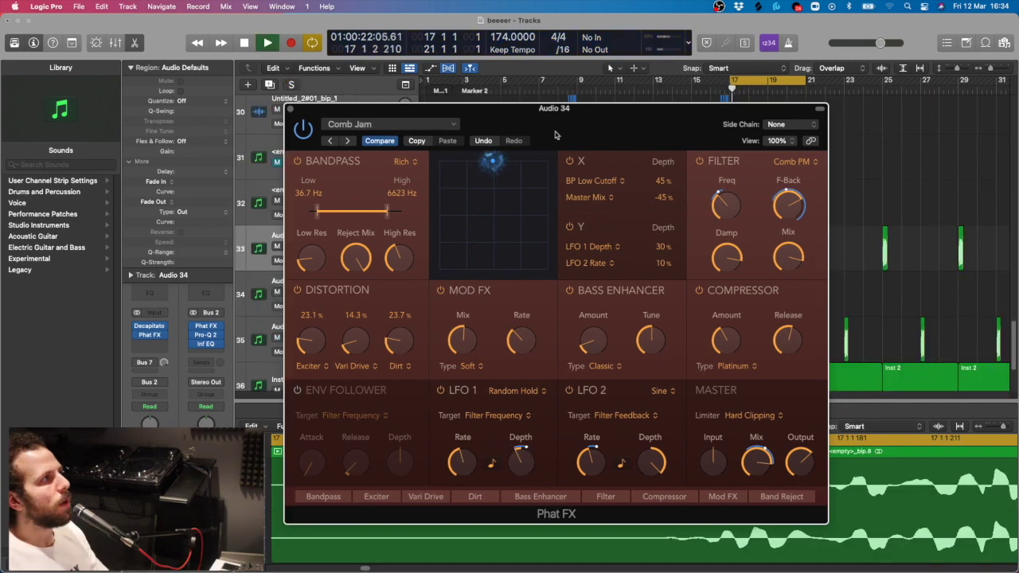
pyautogui.press('space')
# Step Phat FX forward to the Dark Rhythm preset and audition it on Audio 34.
pyautogui.moveTo(562, 127); pyautogui.dragTo(607, 123)
pyautogui.click(387, 137)
pyautogui.press('space')
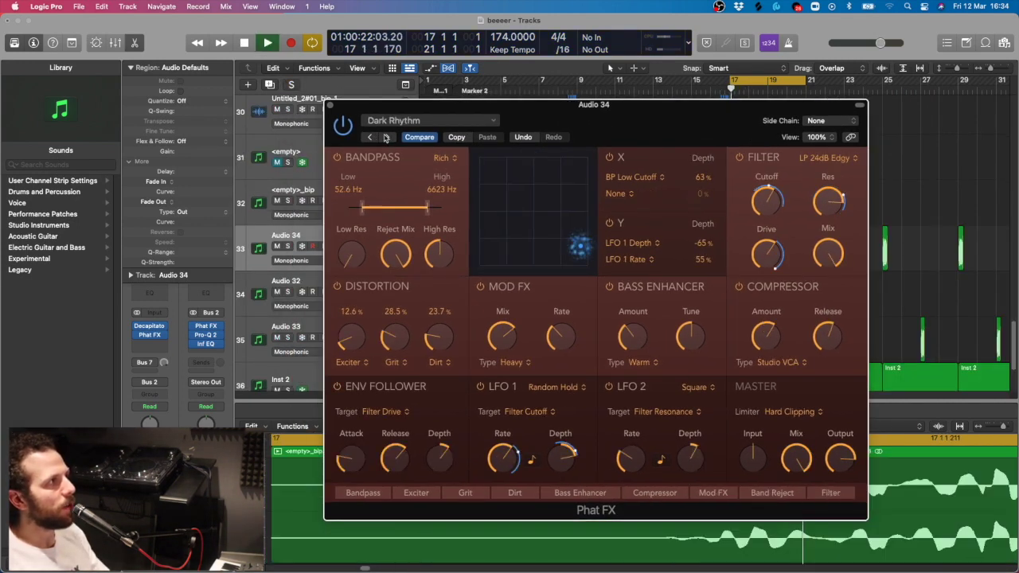
pyautogui.press('space')
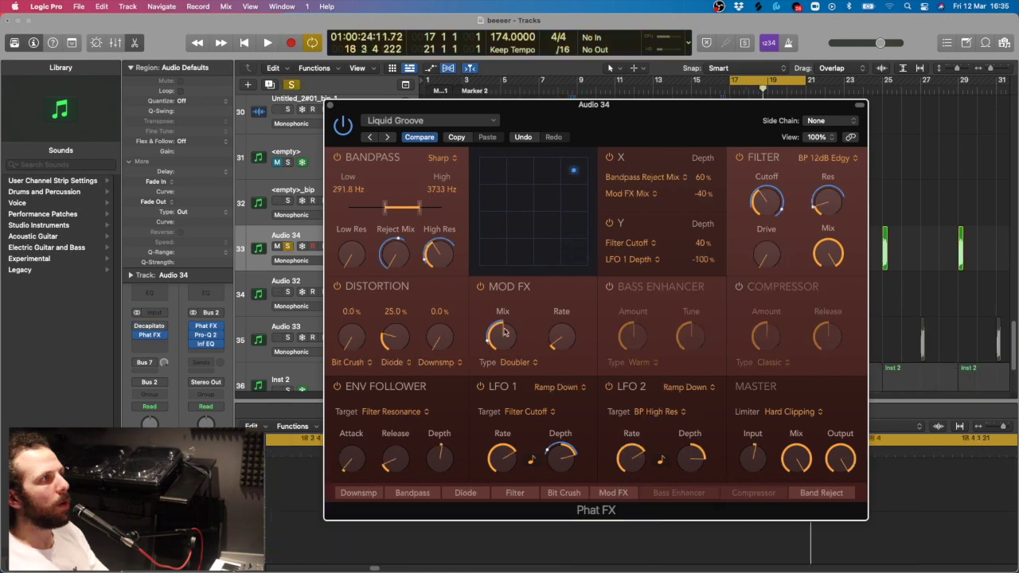
# Audition the soloed Liquid Groove preset while raising its bandpass high resonance and shifting the bandpass range, and unsolo the track.
pyautogui.press('space')
pyautogui.moveTo(441, 257)
pyautogui.press('space')
pyautogui.press('space')
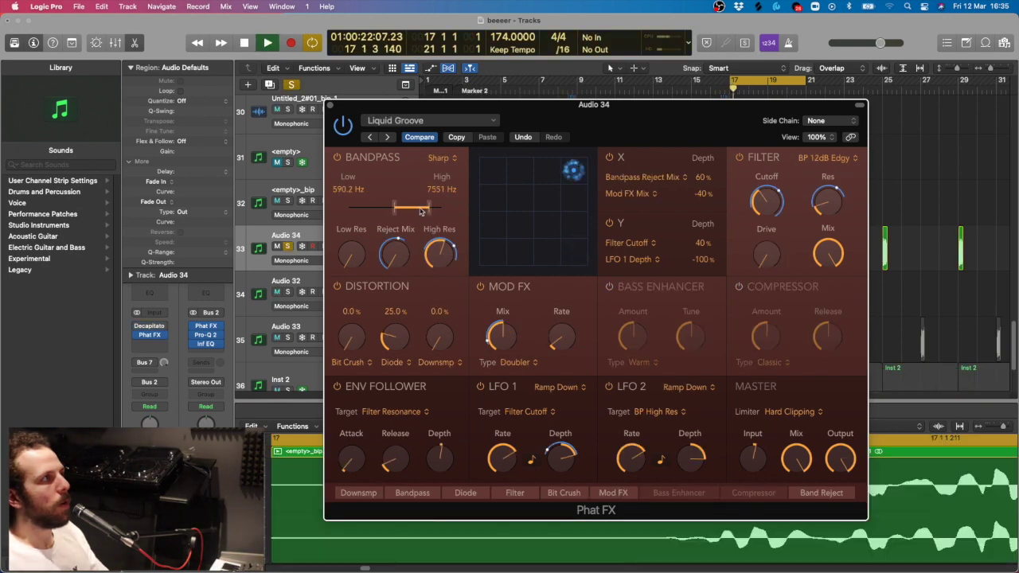
pyautogui.moveTo(411, 208); pyautogui.dragTo(404, 210)
pyautogui.press('s')
# Load the Mechanical Crunch preset in Audio 34's Phat FX, check Decapitator's Room Driver 2 setting, and close both plug-ins.
pyautogui.click(148, 326)
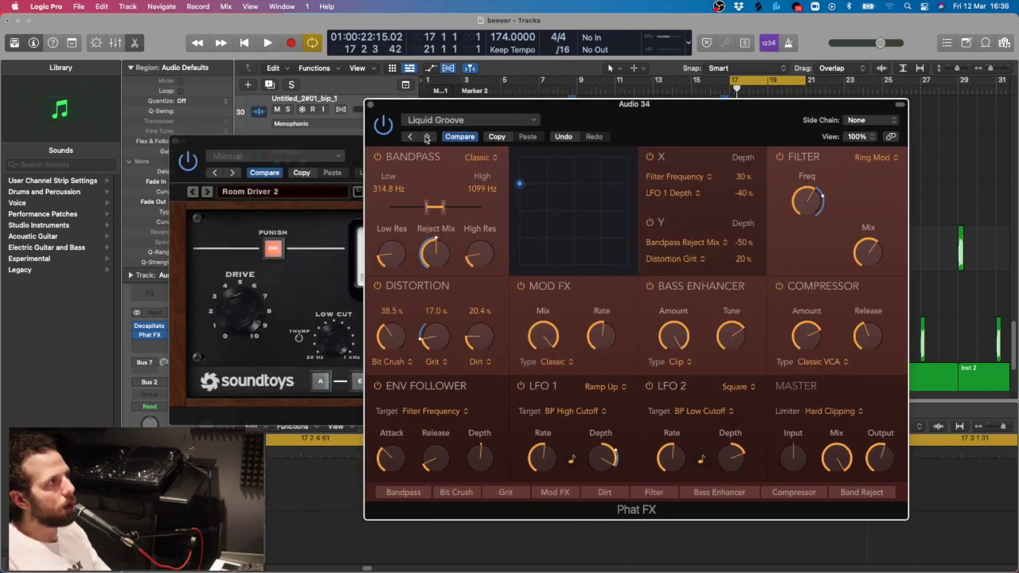
pyautogui.click(426, 138)
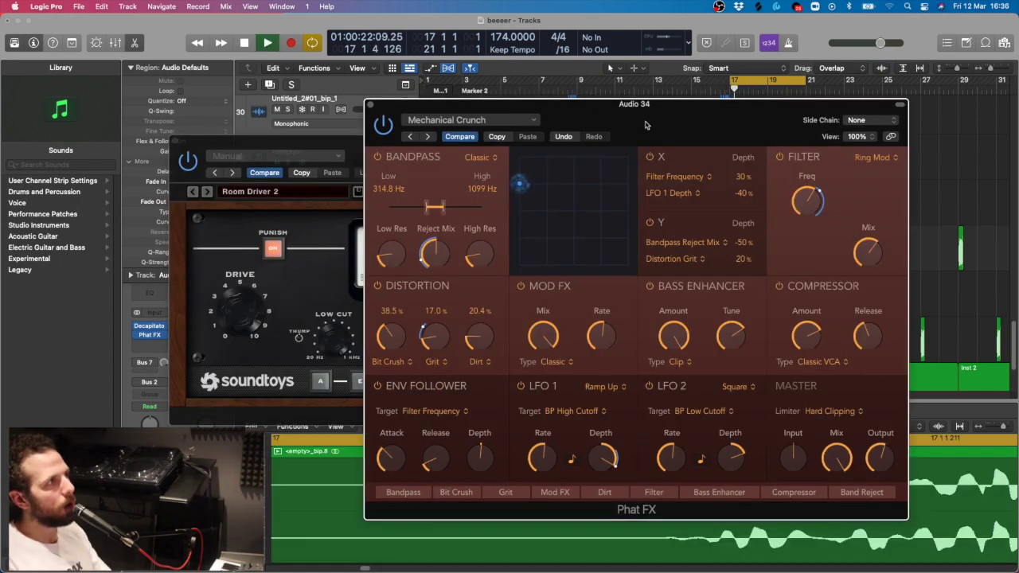
pyautogui.moveTo(381, 111); pyautogui.dragTo(366, 116)
pyautogui.click(355, 109)
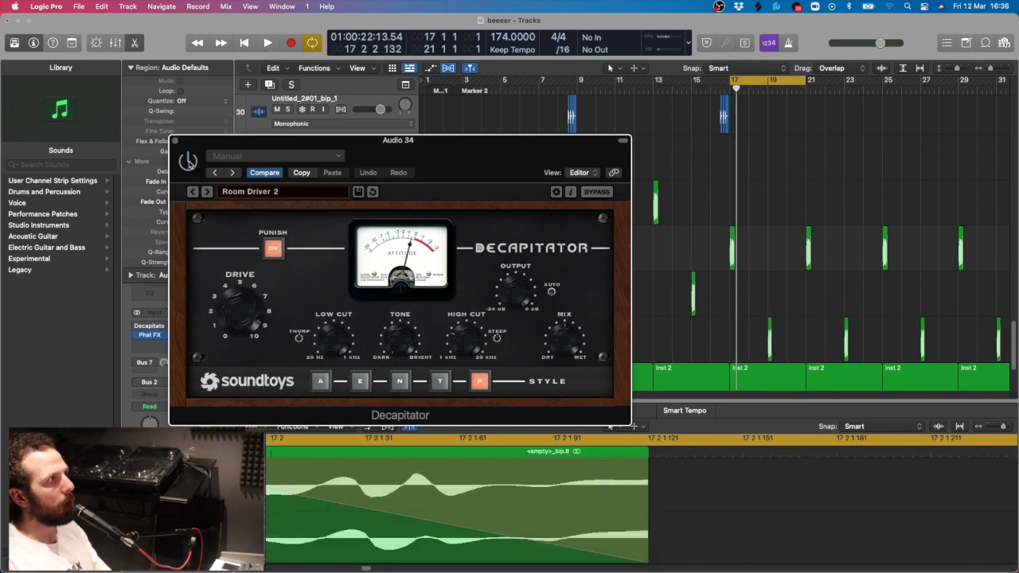
pyautogui.moveTo(268, 152); pyautogui.dragTo(357, 155)
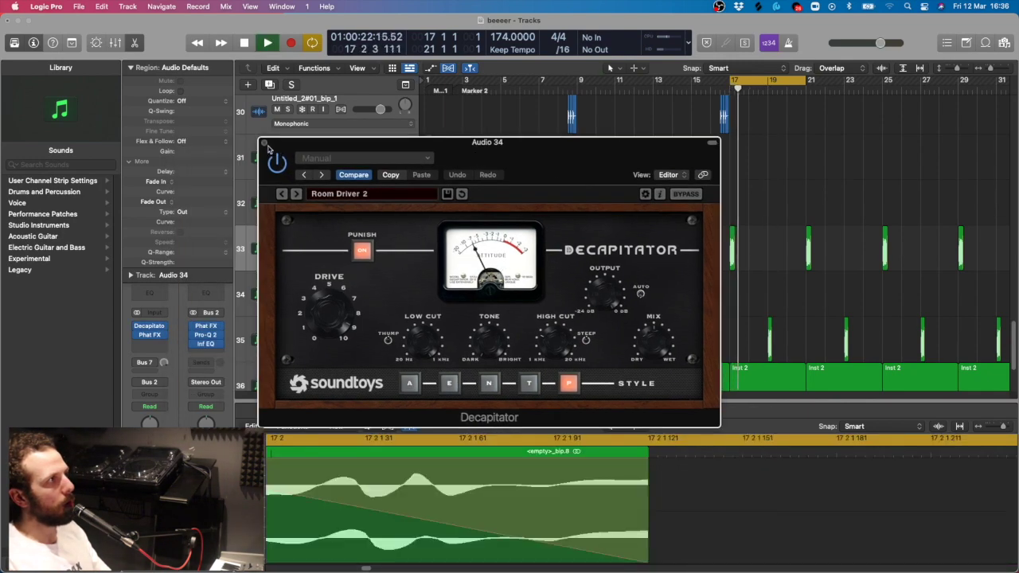
pyautogui.click(264, 142)
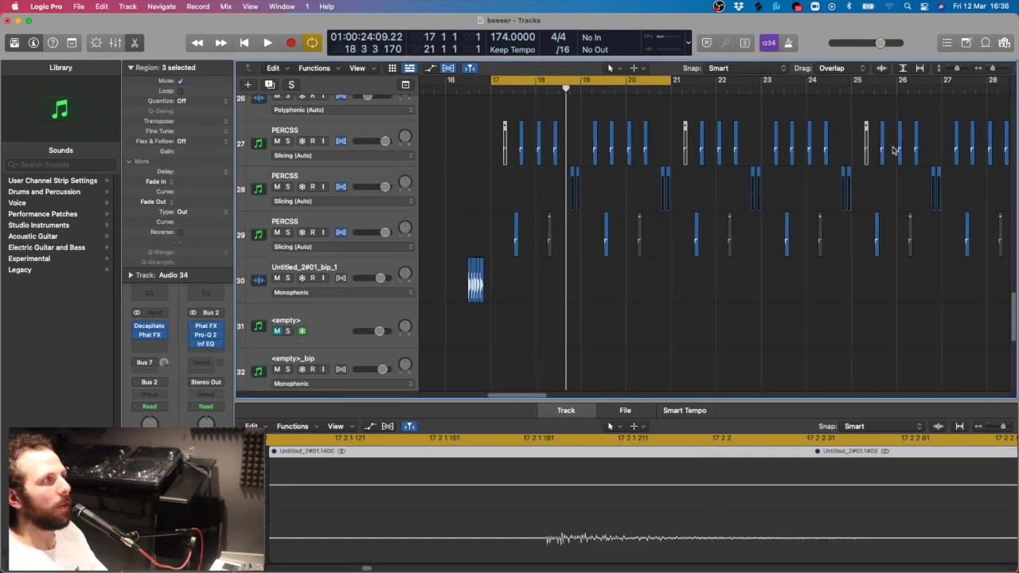
# Play back bars 17 to 21 and add ChromaVerb and Pro-Q 3 after Phat FX on Audio 34.
pyautogui.hscroll(-1, 684, 126)
pyautogui.press('space')
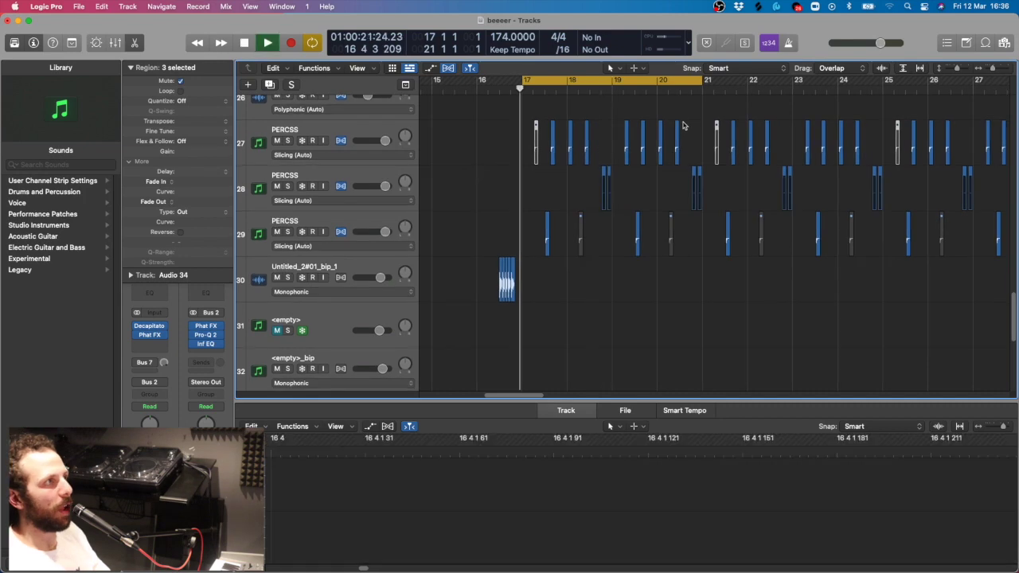
pyautogui.press('space')
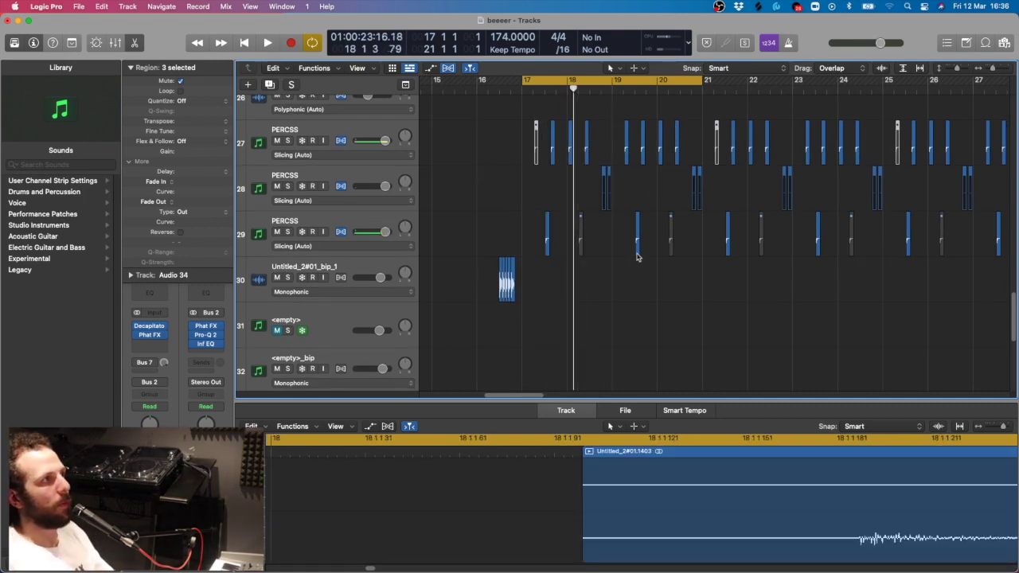
pyautogui.press('space')
pyautogui.scroll(-3, 637, 259)
pyautogui.press('space')
pyautogui.click(166, 343)
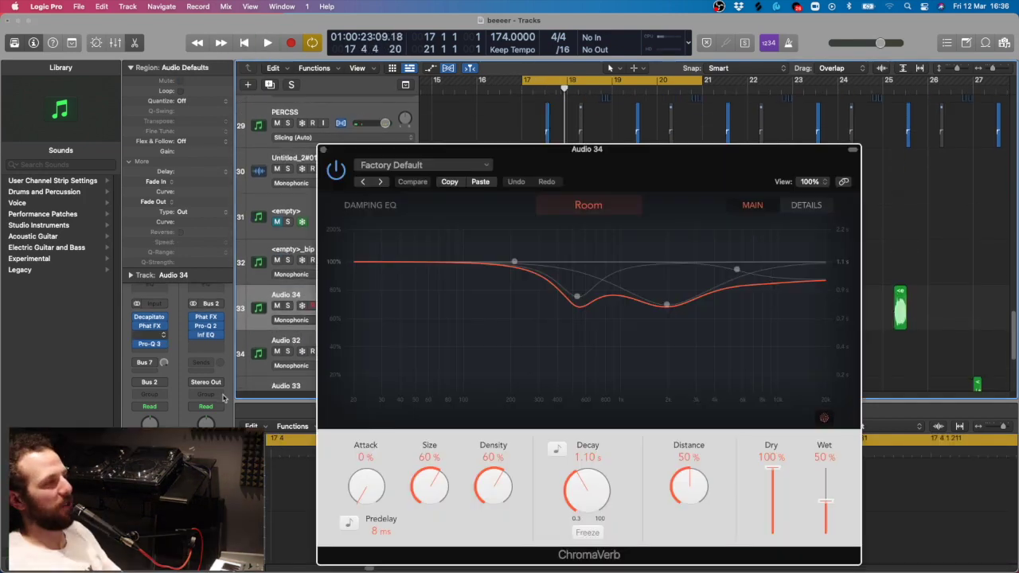
pyautogui.press('space')
pyautogui.moveTo(595, 132); pyautogui.dragTo(578, 123)
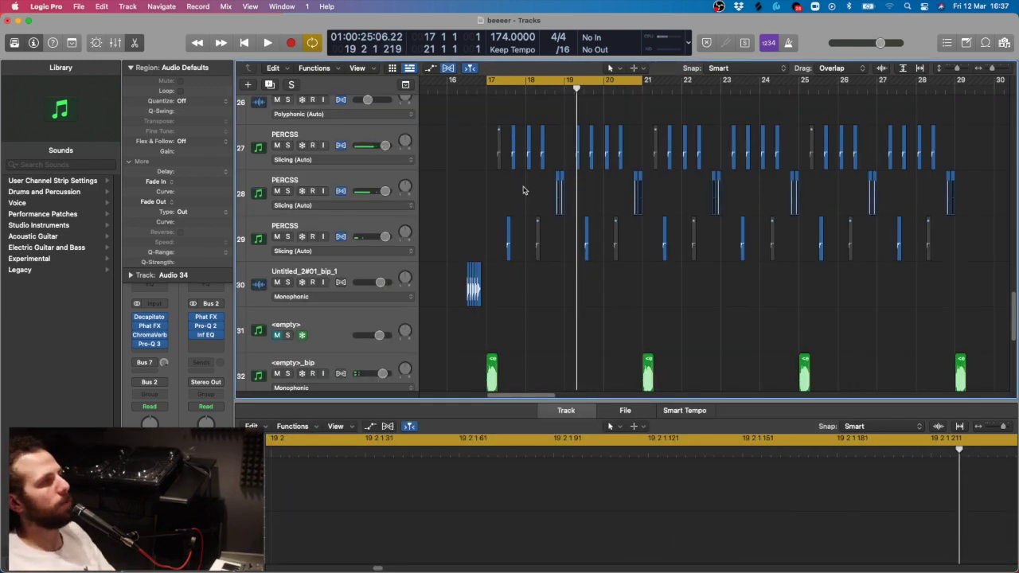
# Duplicate the PERCSS track 27 and move its percussion regions from bars 17 to 28 onto the duplicate.
pyautogui.press('super+d')
pyautogui.moveTo(967, 150); pyautogui.dragTo(463, 159)
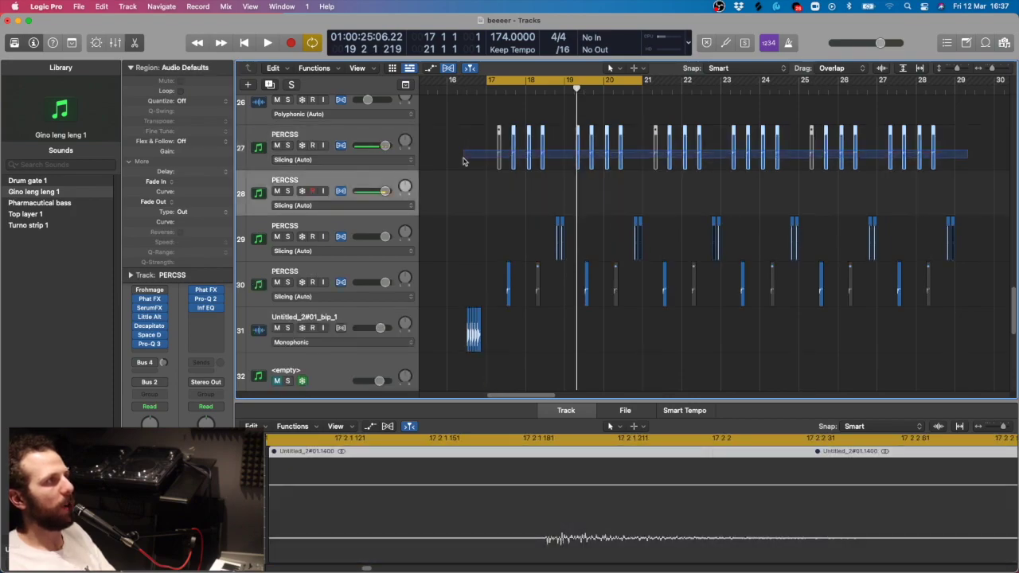
pyautogui.moveTo(462, 161); pyautogui.dragTo(463, 162)
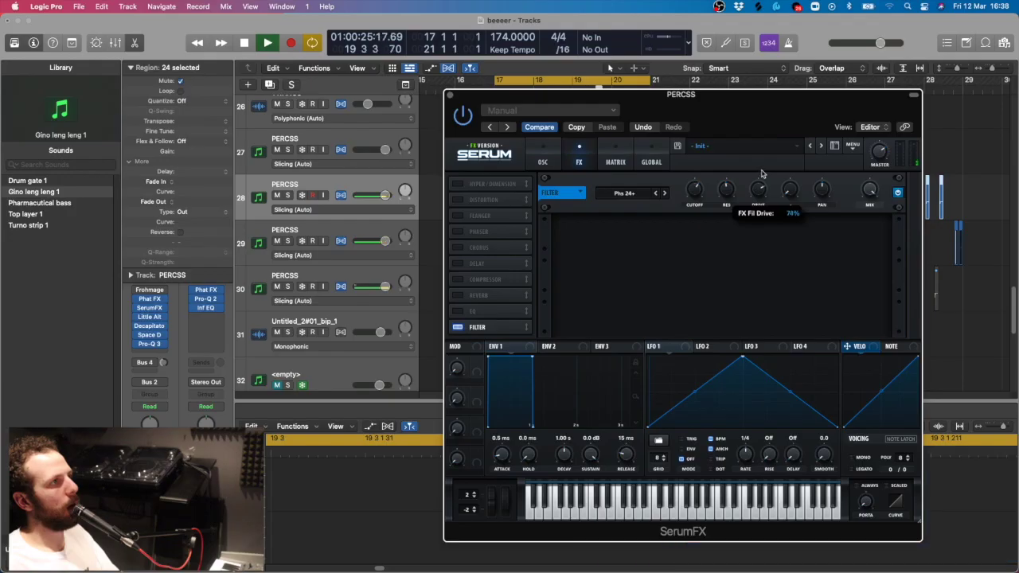
# Adjust the SerumFX filter drive on the duplicated PERCSS track during playback, close the plug-in and deselect the regions.
pyautogui.moveTo(761, 171); pyautogui.dragTo(761, 167)
pyautogui.moveTo(737, 117); pyautogui.dragTo(739, 116)
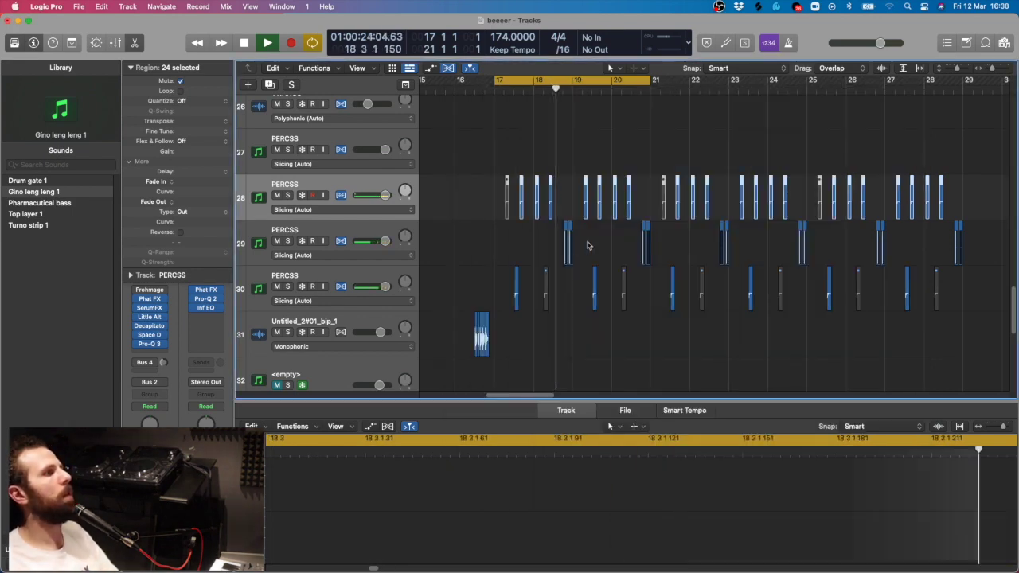
pyautogui.click(659, 246)
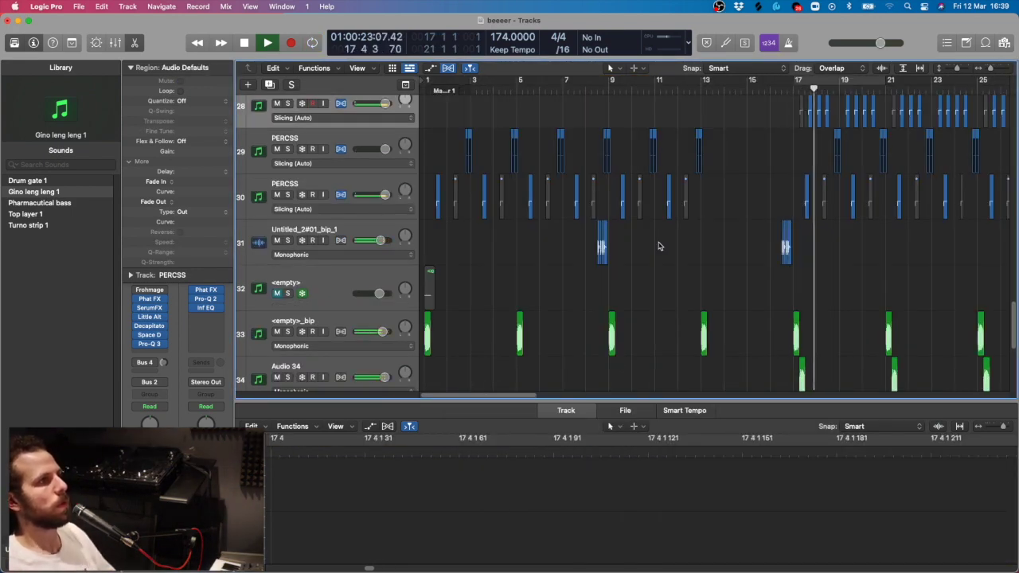
# Check the Stereo Out loudness and spectrum in MultiMeter during playback, and close the plug-in and the mixer.
pyautogui.scroll(5, 677, 239)
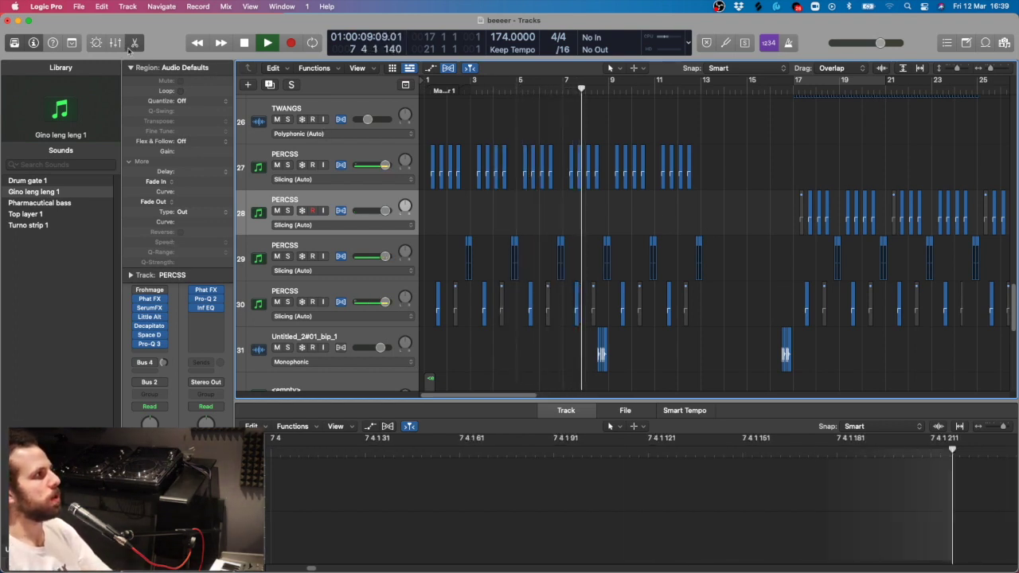
pyautogui.click(129, 43)
pyautogui.press('x')
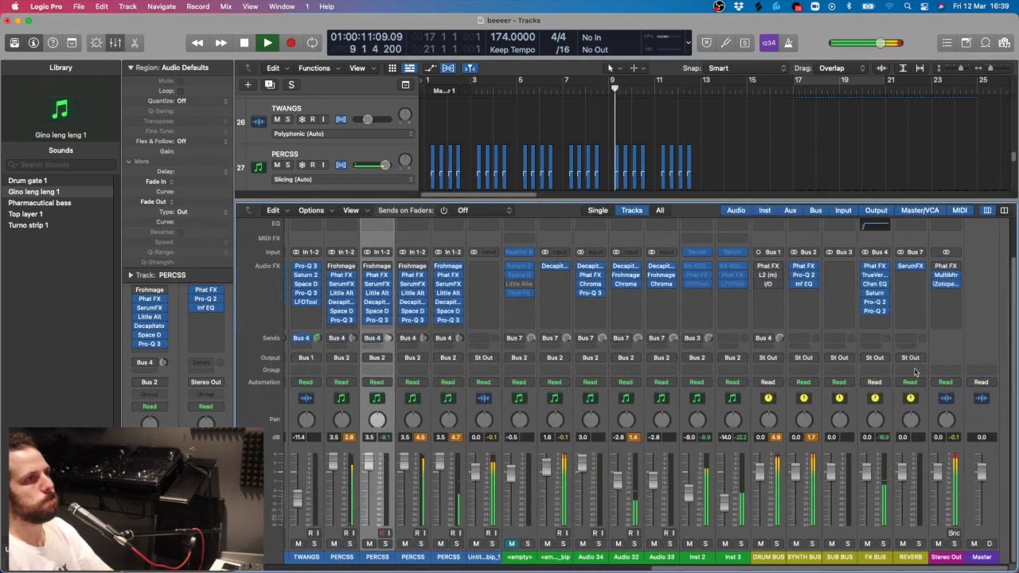
pyautogui.click(956, 276)
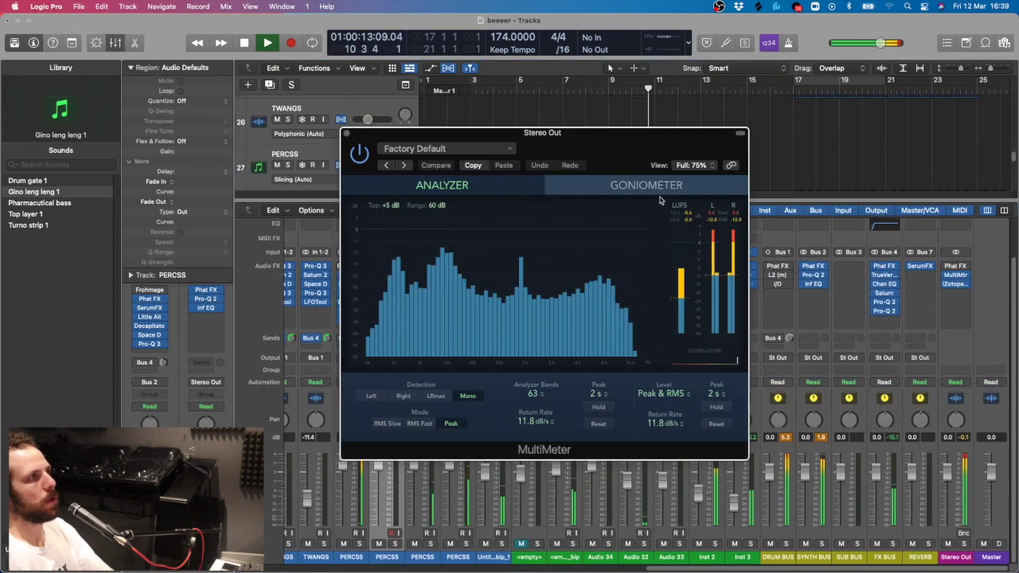
pyautogui.moveTo(627, 153); pyautogui.dragTo(635, 148)
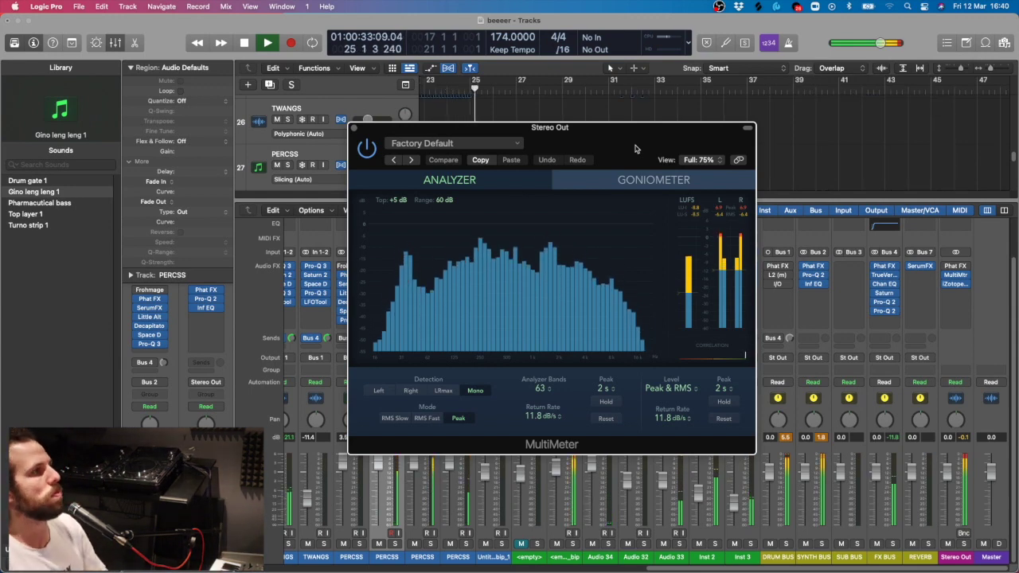
pyautogui.moveTo(635, 148); pyautogui.dragTo(701, 154)
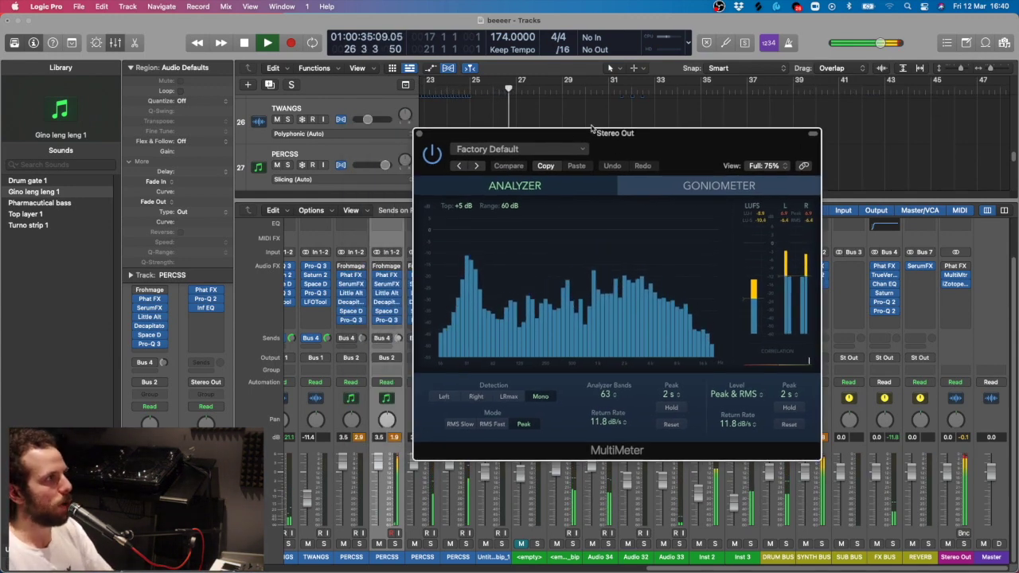
pyautogui.click(420, 133)
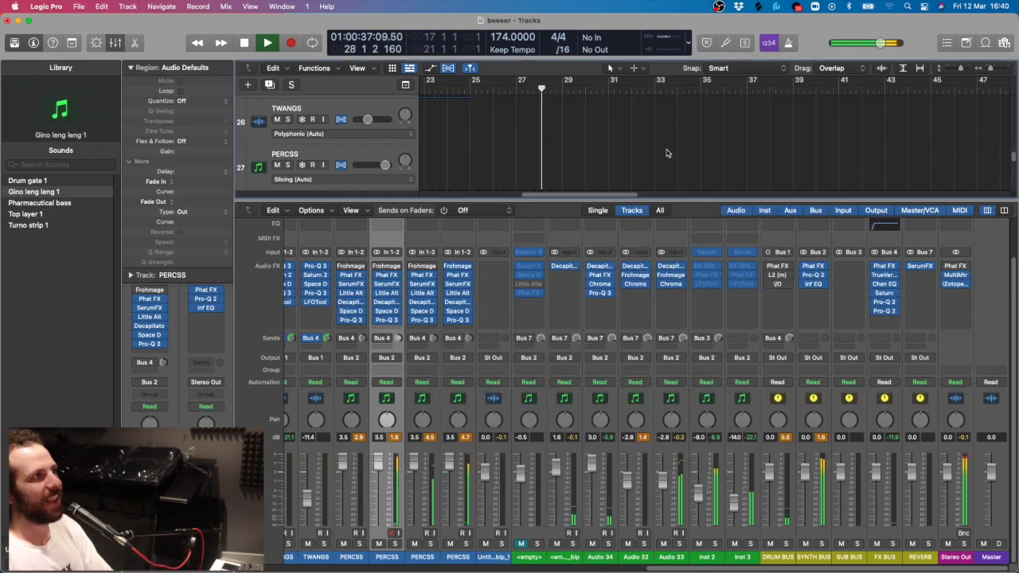
pyautogui.click(115, 42)
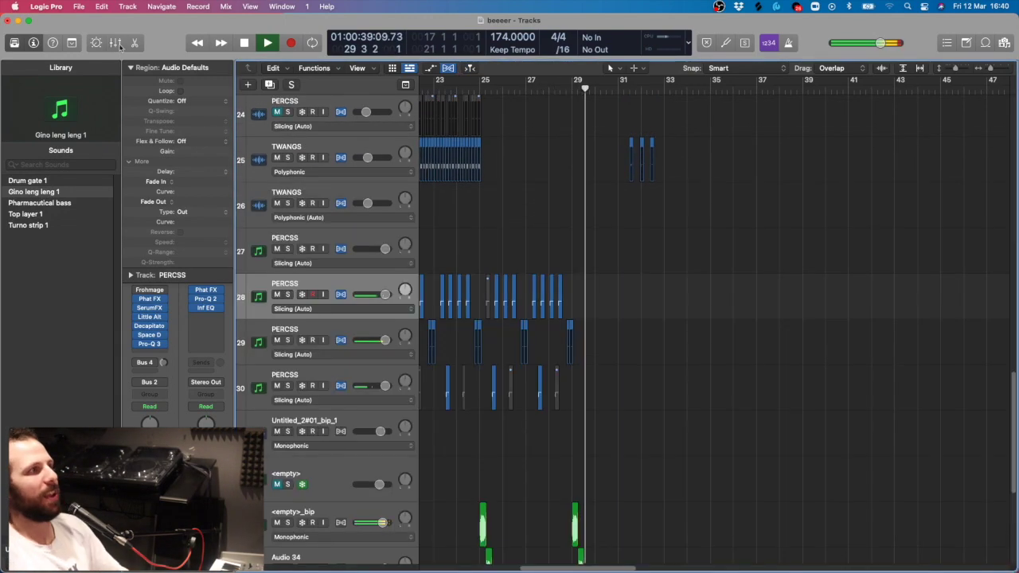
# Stop playback and split the Audio 2 vocal region just before bar 33 and just before bar 31 with the Scissors Tool.
pyautogui.scroll(5, 530, 239)
pyautogui.hscroll(-2, 605, 241)
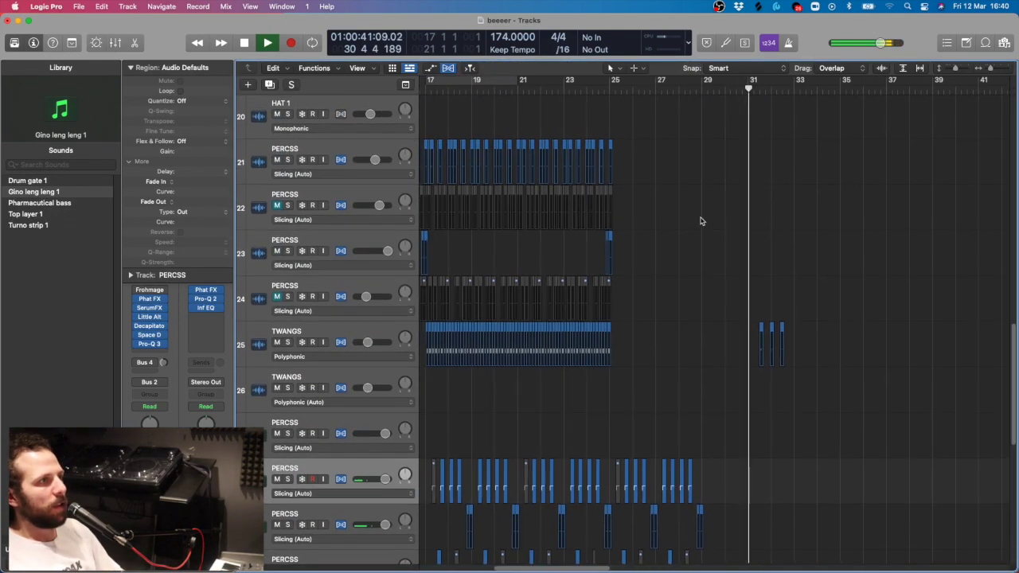
pyautogui.scroll(15, 760, 225)
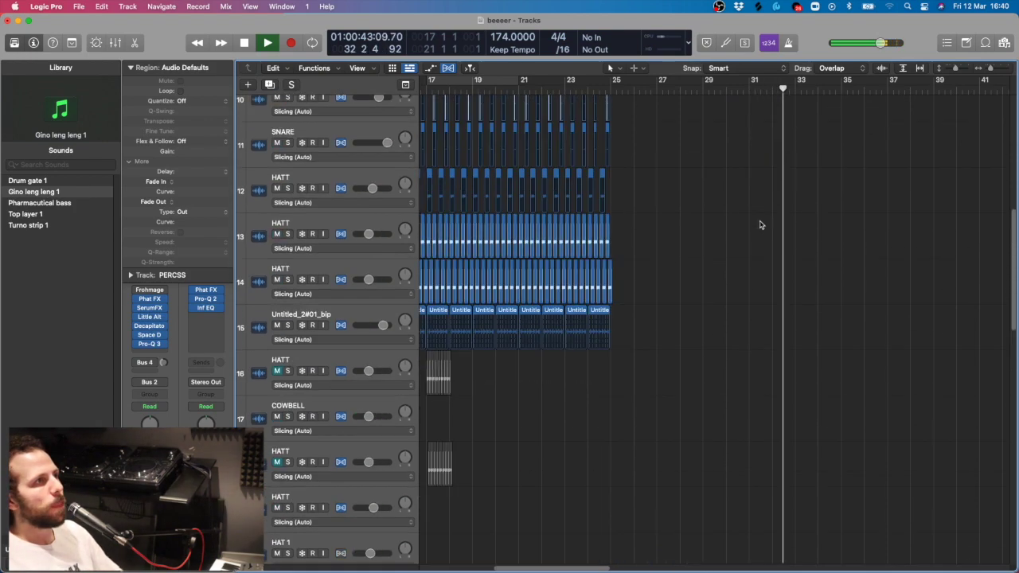
pyautogui.press('space')
pyautogui.click(761, 221)
pyautogui.scroll(5, 789, 233)
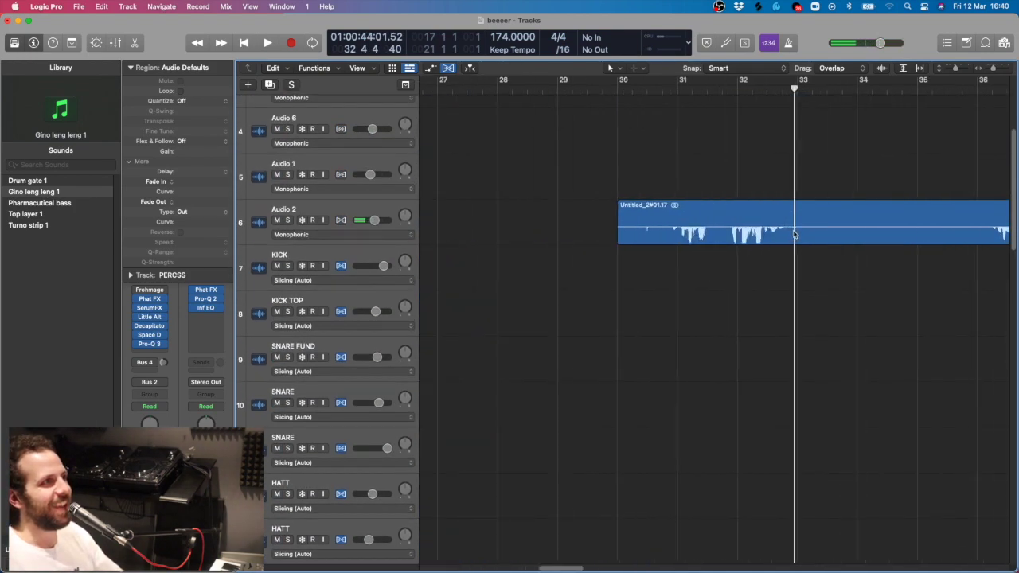
pyautogui.click(611, 69)
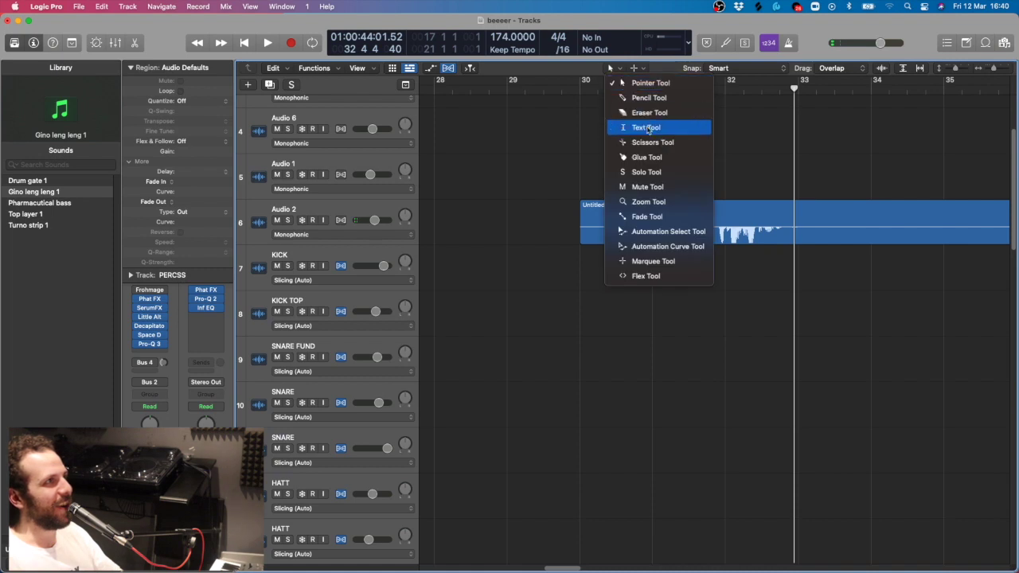
pyautogui.click(661, 141)
pyautogui.click(785, 233)
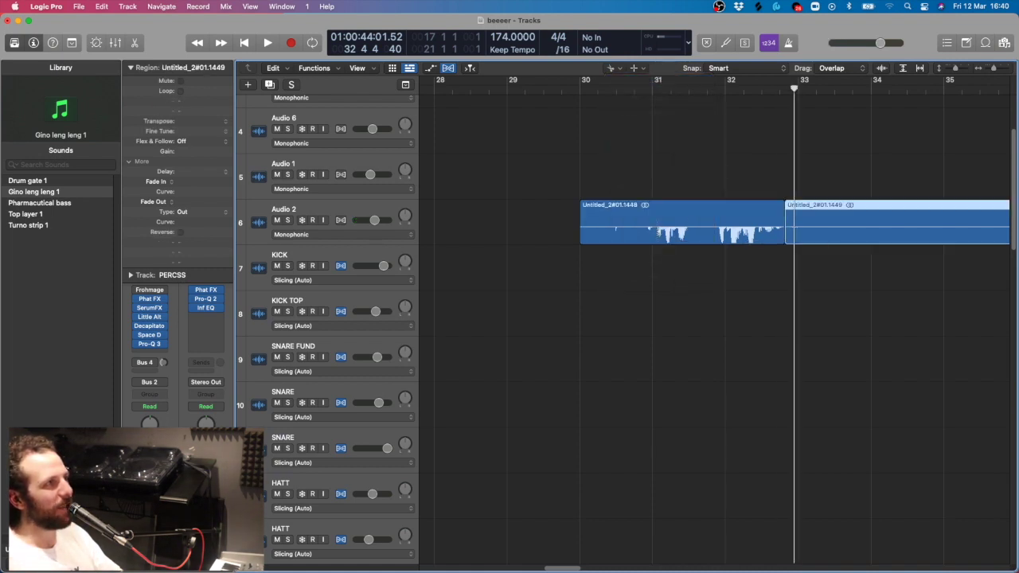
pyautogui.click(644, 231)
pyautogui.press('Escape')
pyautogui.press('Escape')
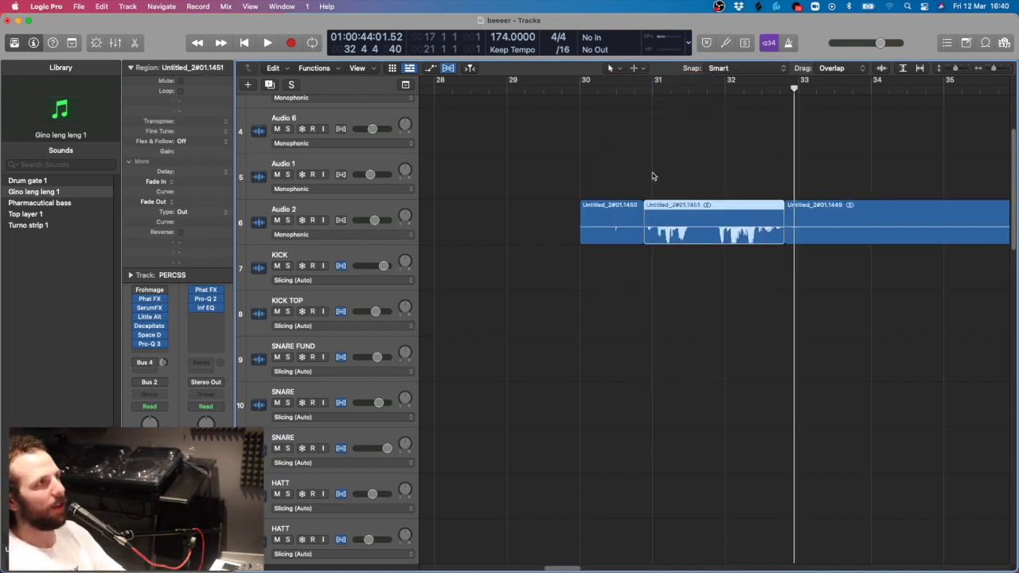
# Play back the cut Audio 2 phrase and delete the leftover piece starting at bar 30.
pyautogui.doubleClick(639, 91)
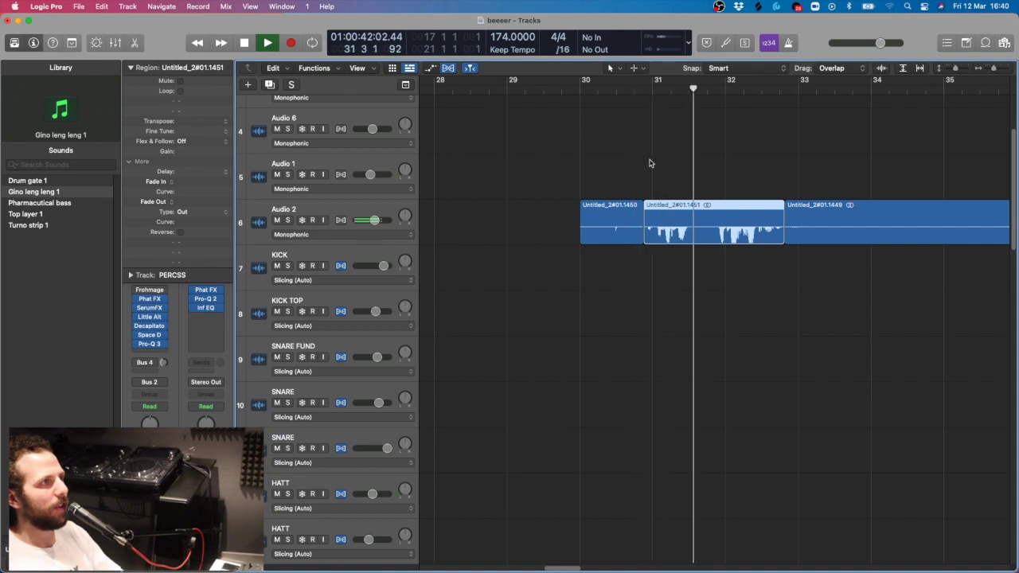
pyautogui.click(610, 189)
pyautogui.click(610, 238)
pyautogui.press('Delete')
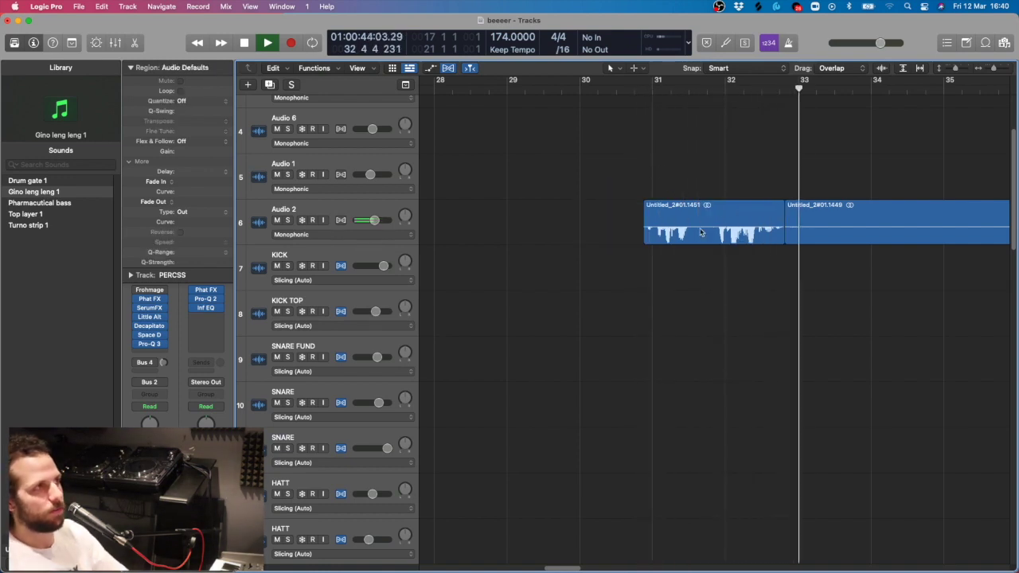
# Shift the remaining Audio 2 regions later so the first starts shortly after bar 31, and play back from bar 31.
pyautogui.press('space')
pyautogui.moveTo(701, 232); pyautogui.dragTo(732, 232)
pyautogui.click(382, 211)
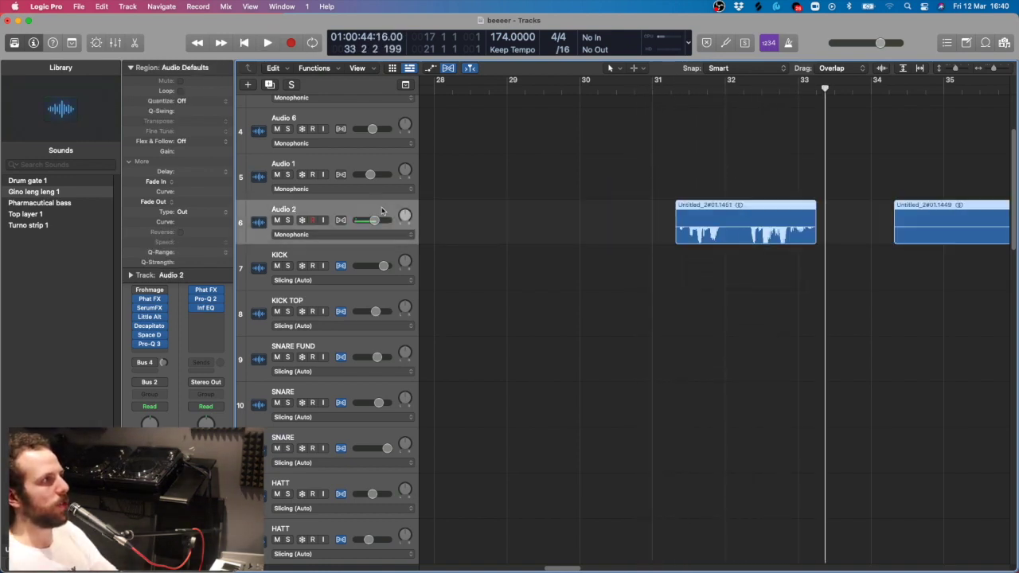
pyautogui.press('space')
pyautogui.click(652, 89)
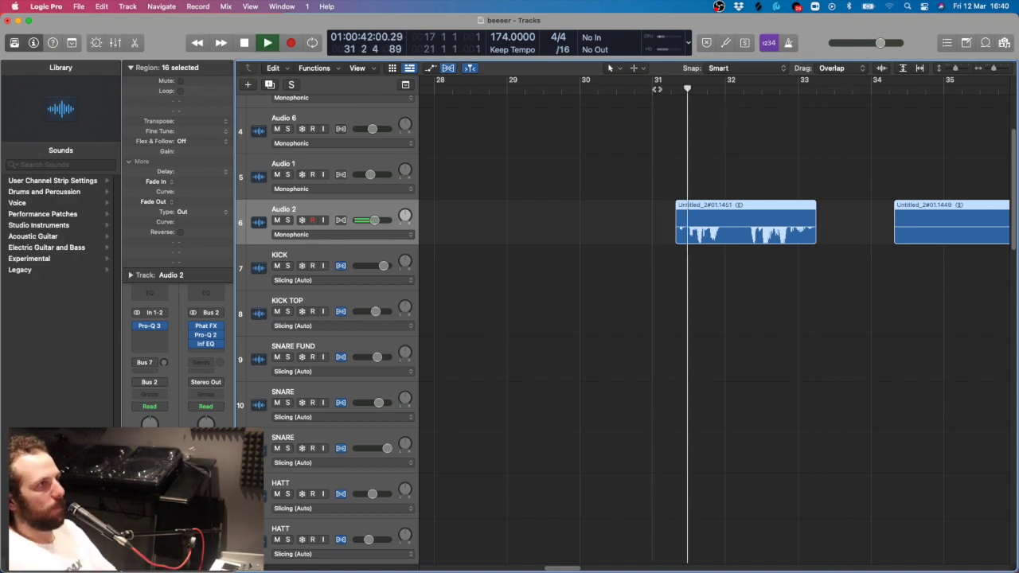
# Audition the Audio 2 phrase repeatedly from just before bar 31 while raising the track's volume.
pyautogui.click(484, 159)
pyautogui.press('super+Left')
pyautogui.press('super+Left')
pyautogui.press('super+Left')
pyautogui.click(711, 88)
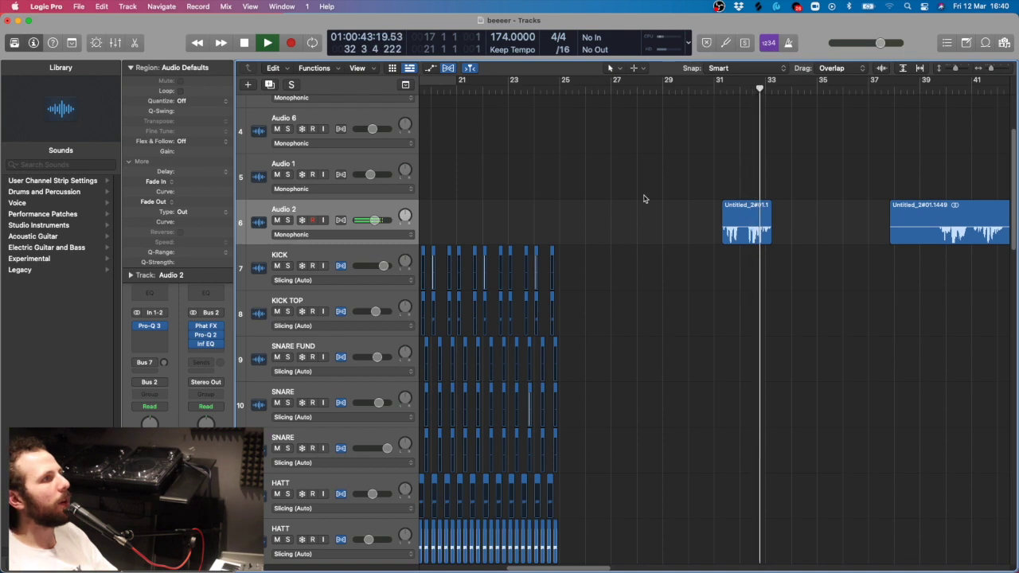
pyautogui.press('space')
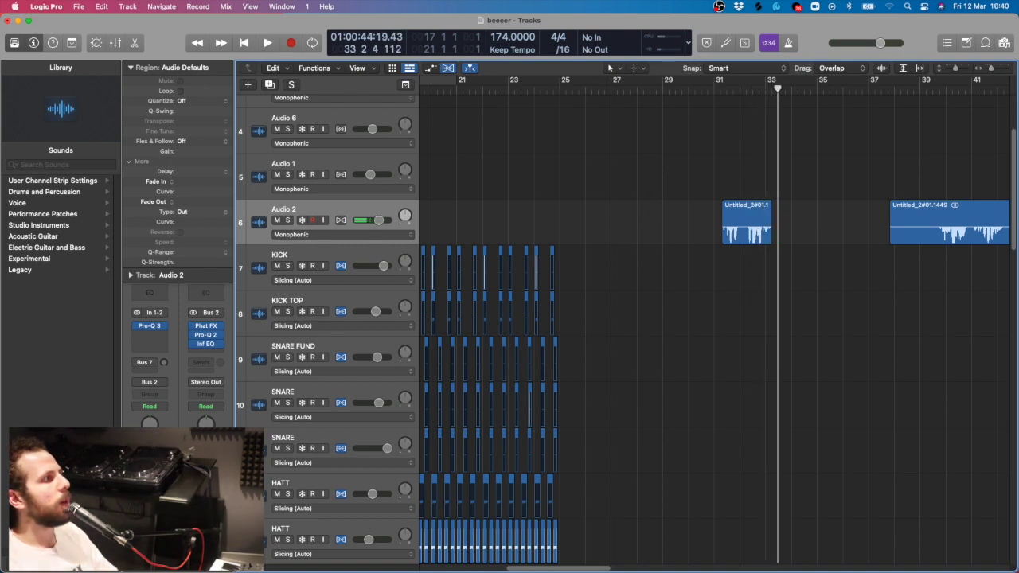
pyautogui.click(711, 85)
pyautogui.press('space')
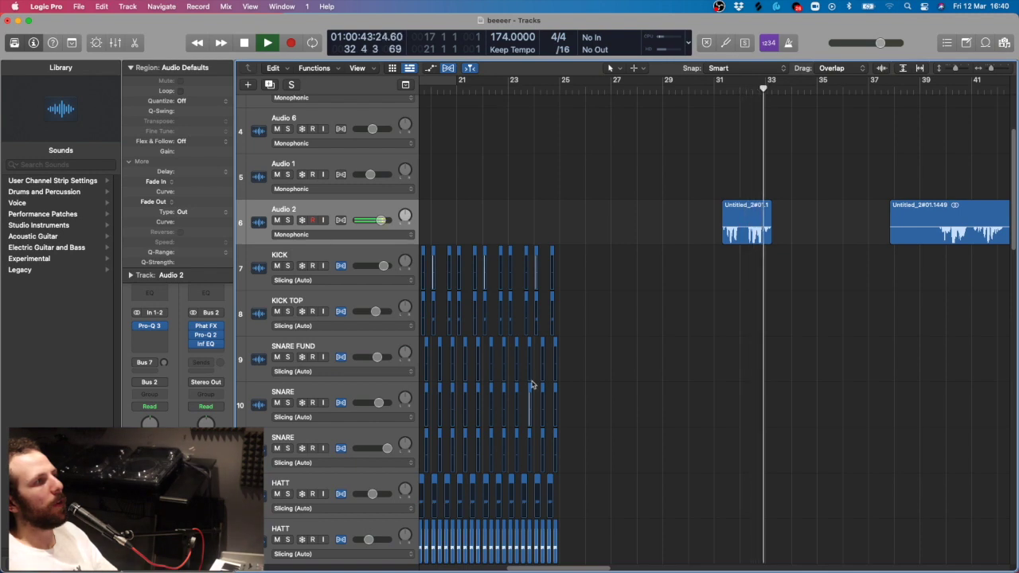
pyautogui.press('space')
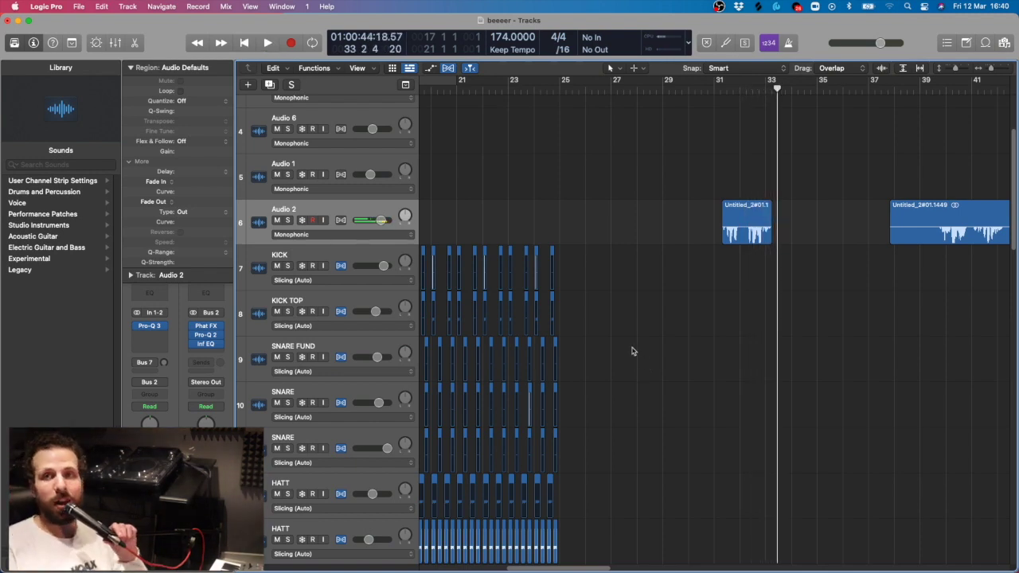